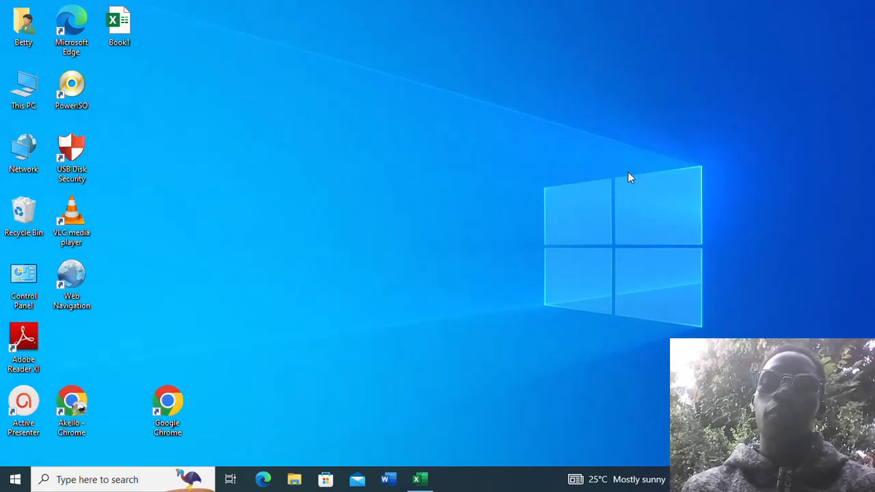
- Create a blank workbook in Excel and dismiss the licence notice above the sheet
click(415, 481)
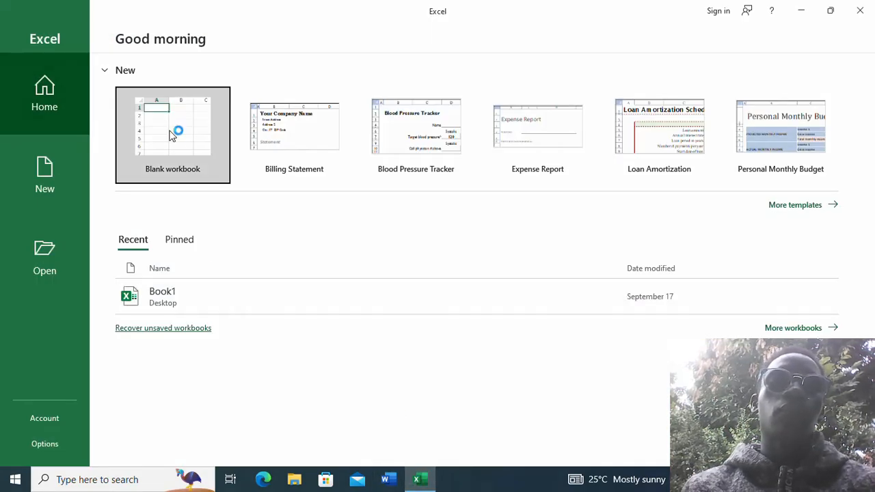
click(173, 149)
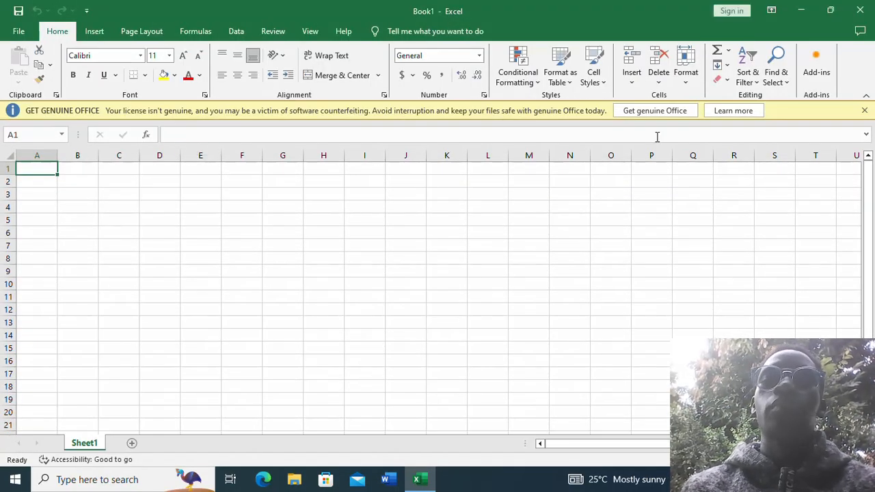
click(864, 110)
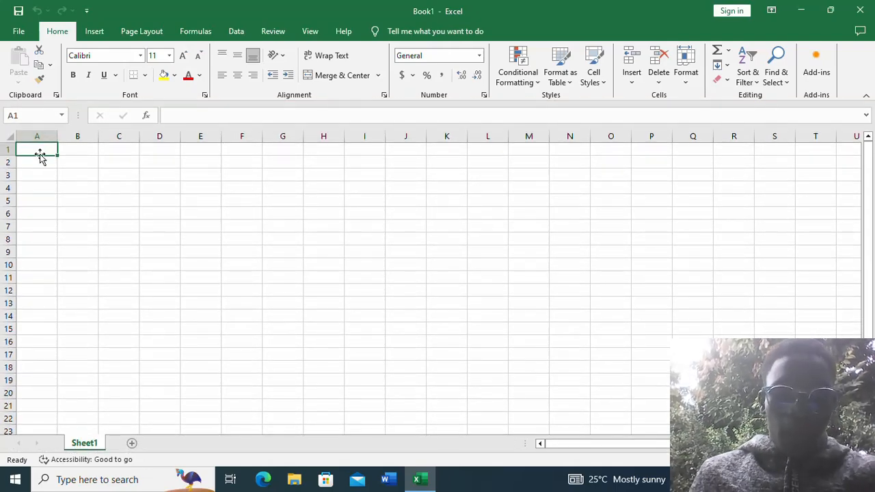
- Enter the heading Names in A1 and the first two students' names in A2 and A3
text(N)
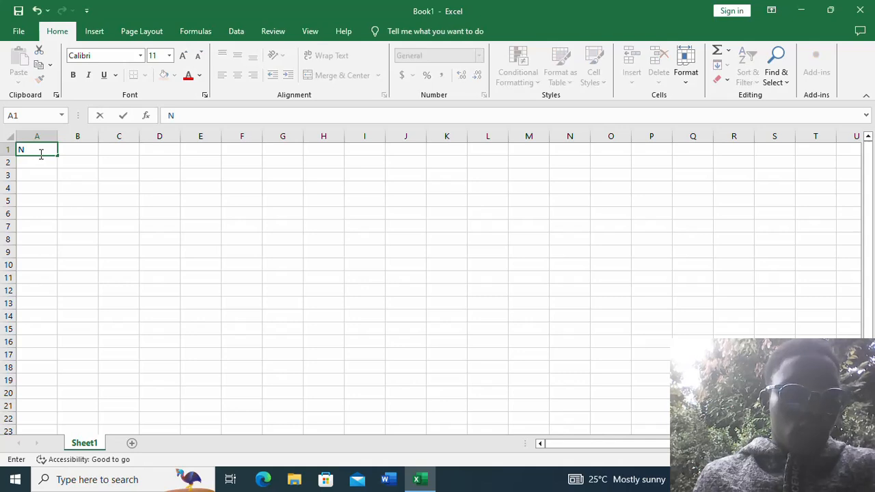
text(ames)
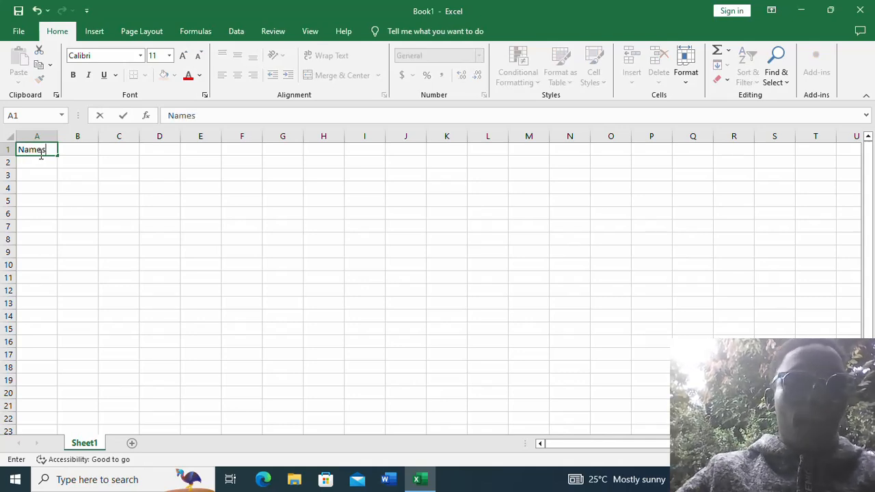
click(51, 163)
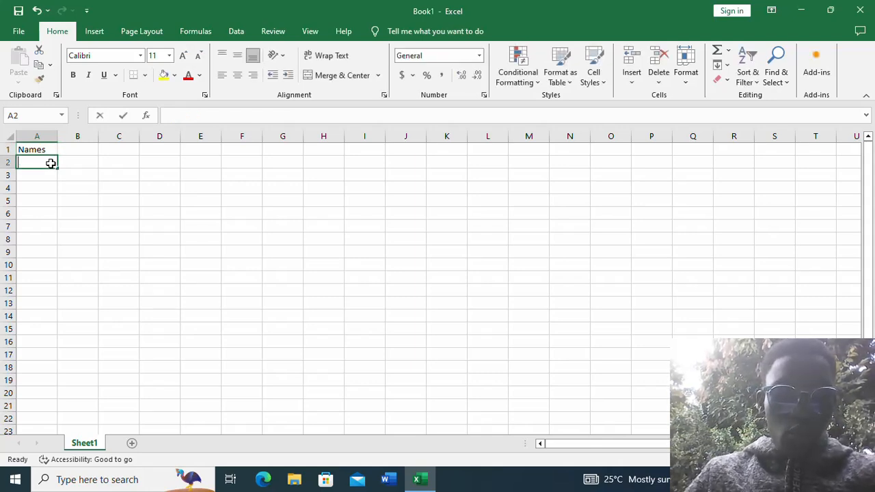
text(Odong)
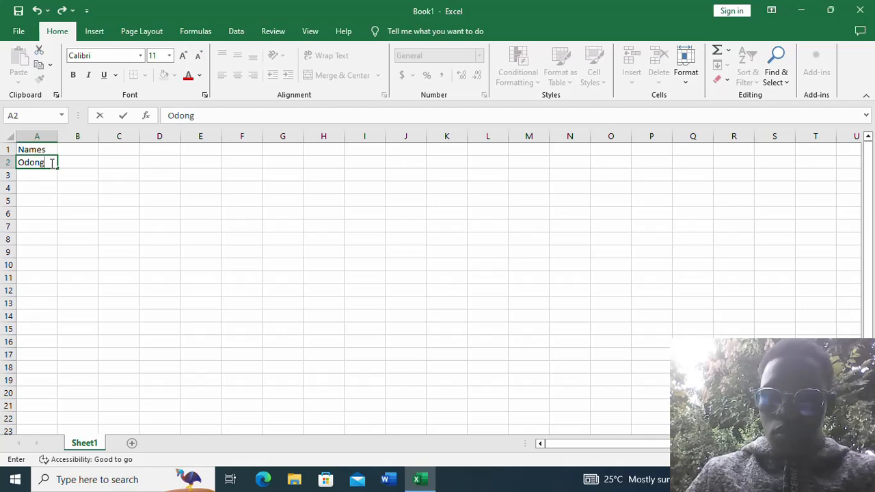
key(Return)
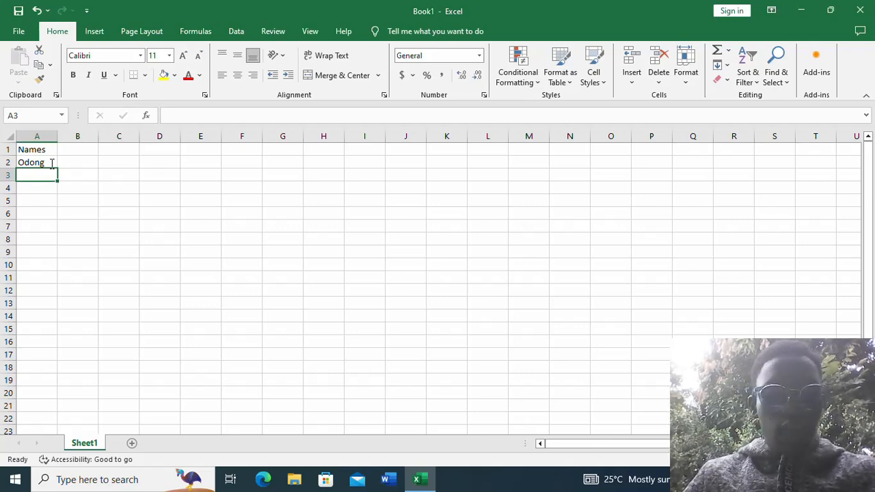
text(Na)
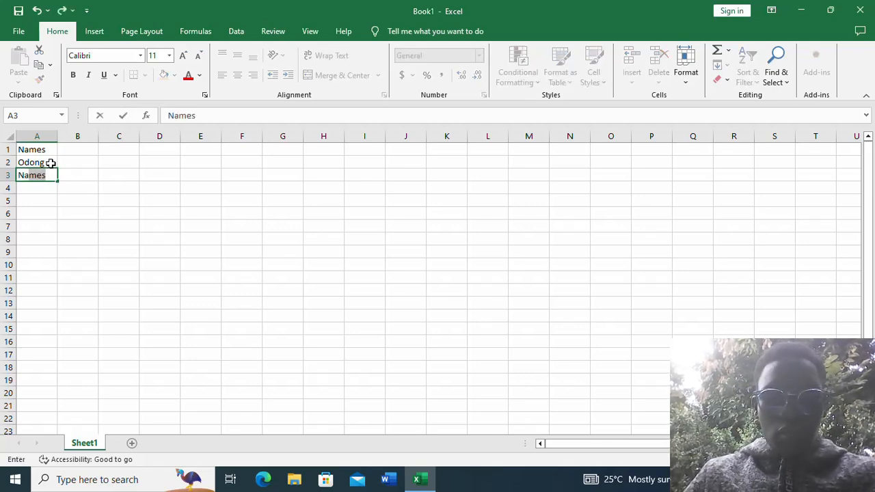
text(muzale)
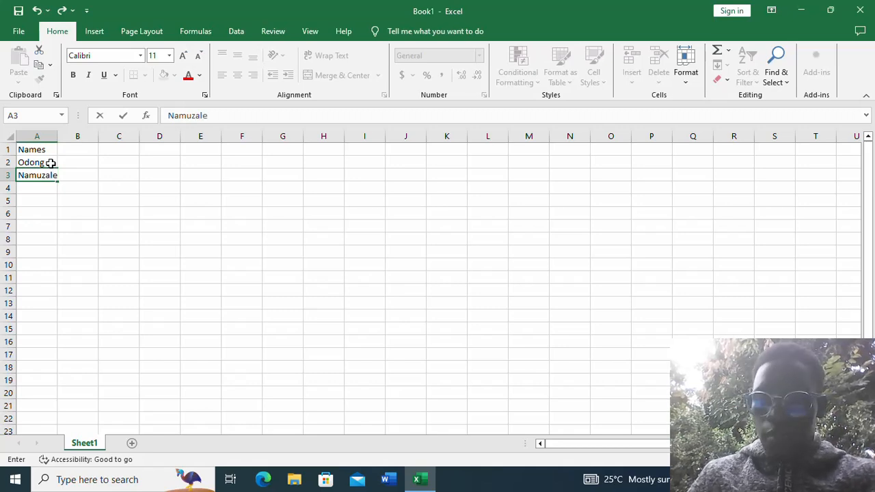
key(Return)
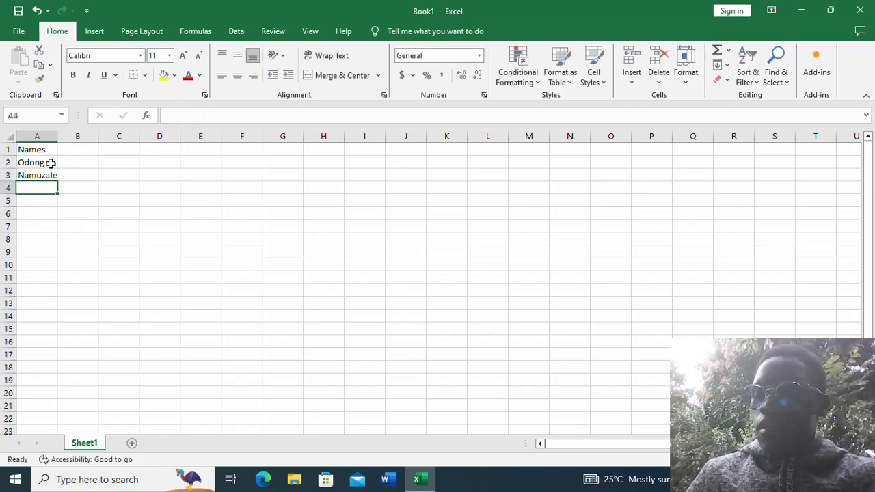
- Complete the name list with three more students' names in cells A4 to A6
text(ac)
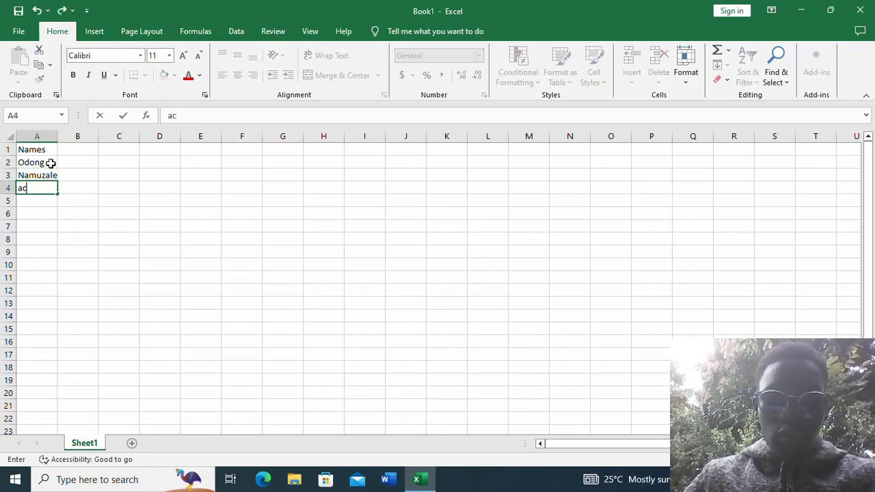
key(BackSpace)
key(BackSpace)
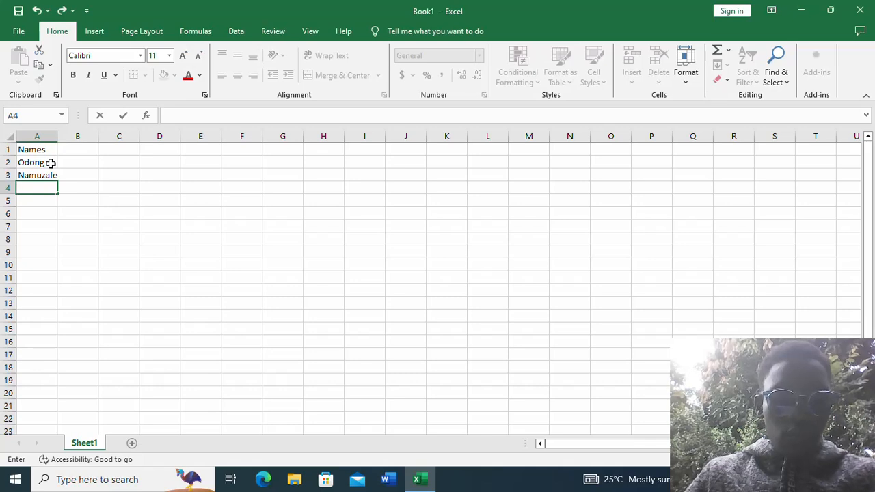
text(Achib)
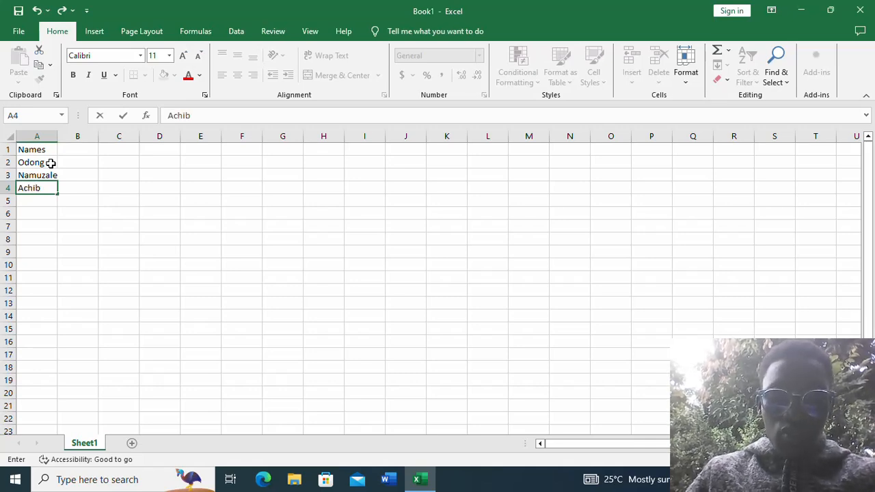
text(u)
key(Return)
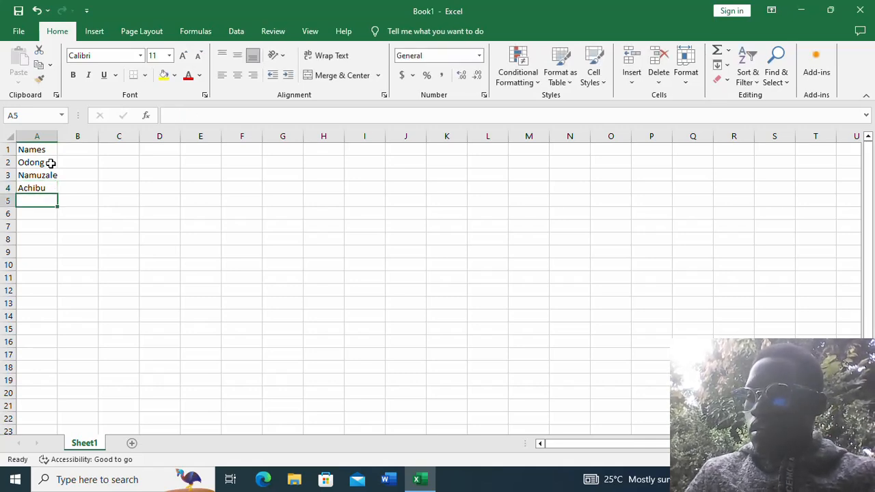
text(La)
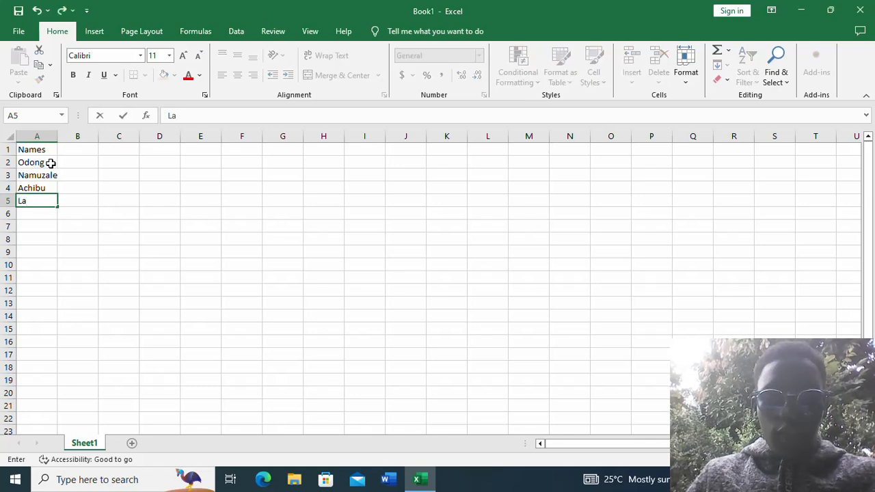
text(kisa)
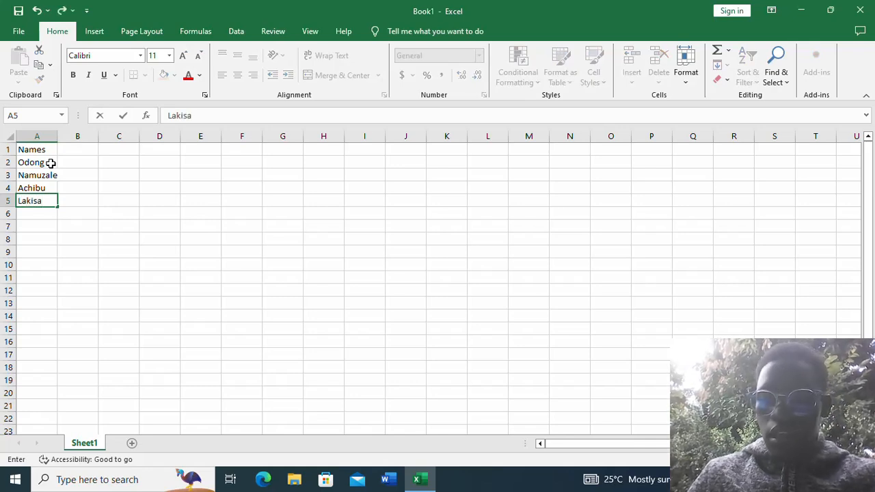
key(Return)
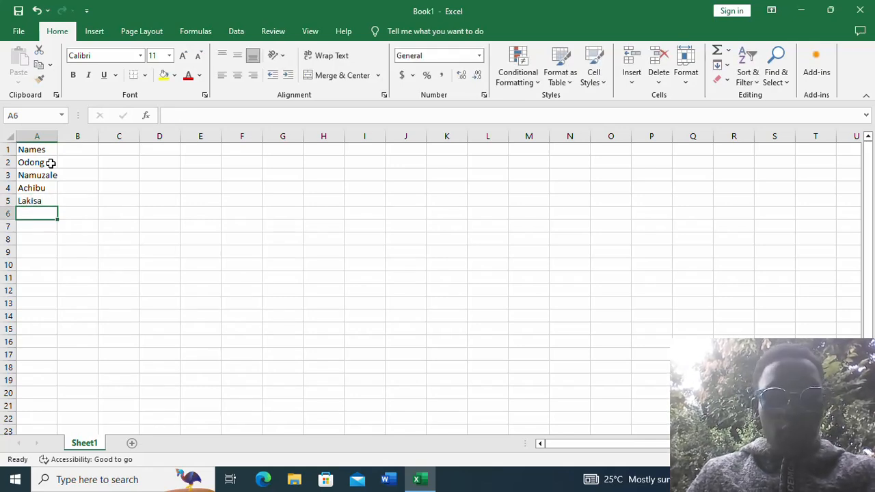
text(V)
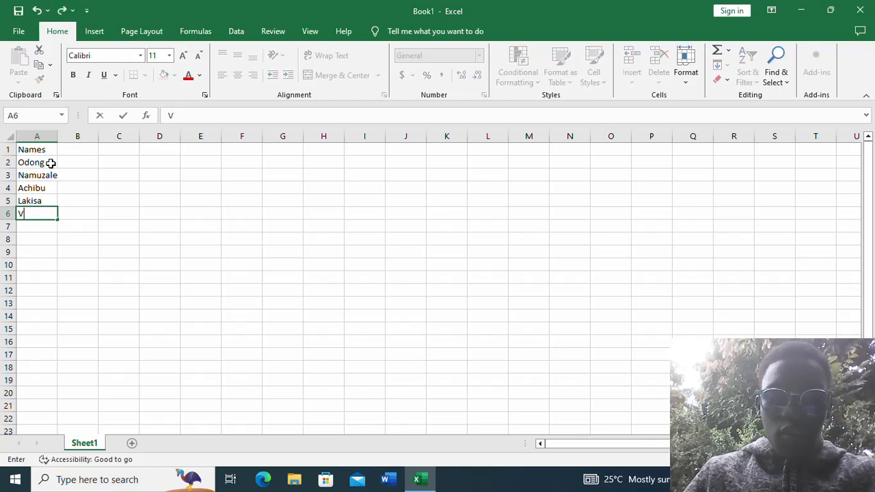
text(umu)
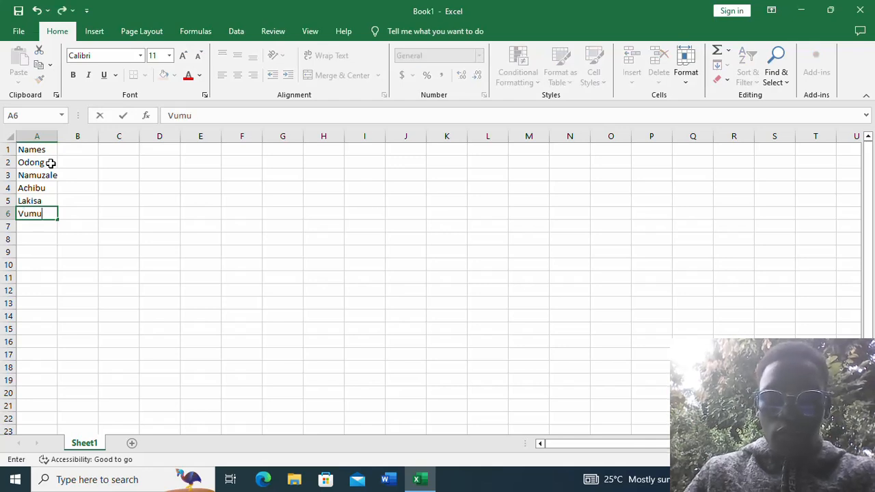
text(lia)
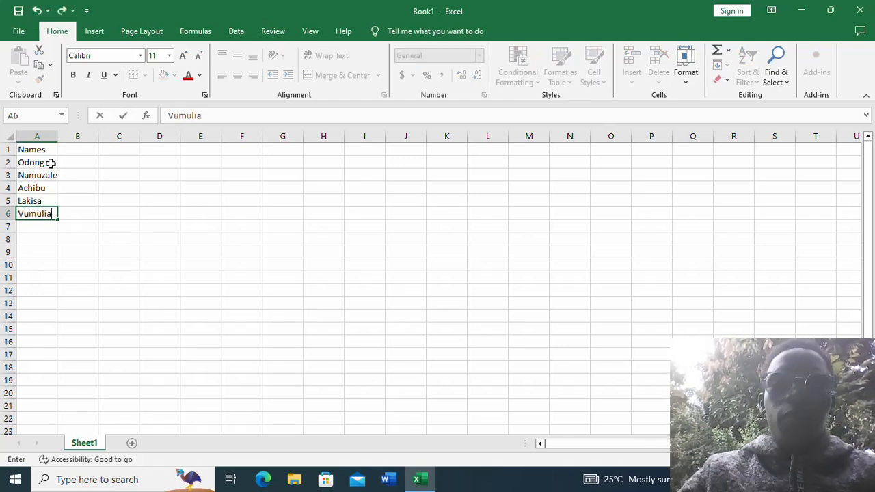
- Enter the subject headings MTC in B1, ENG in D1, SIC in F1 and SST in H1
click(85, 149)
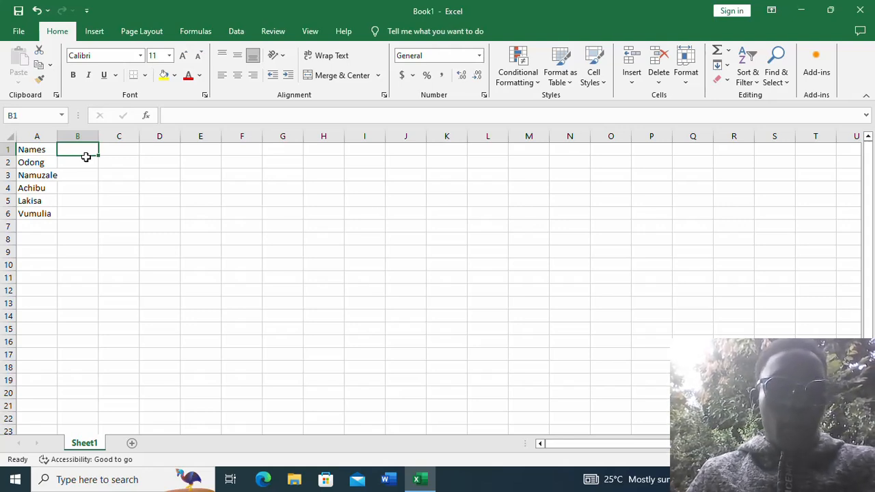
text(MTC)
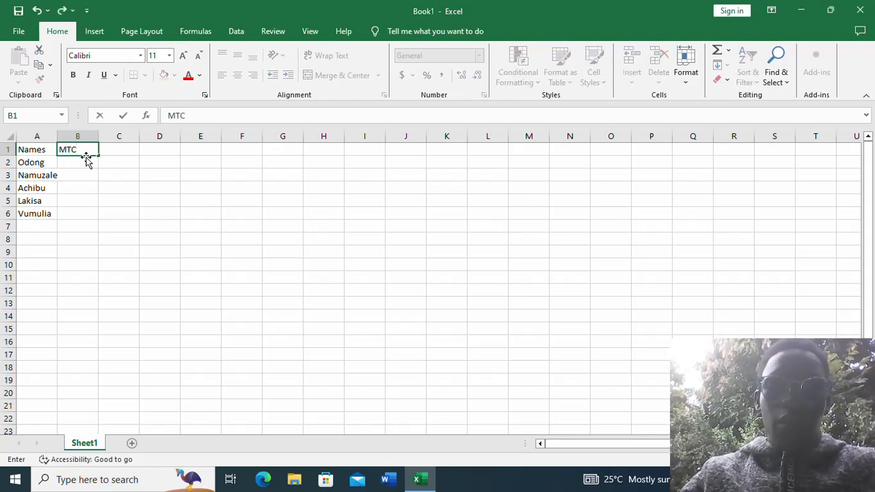
click(173, 149)
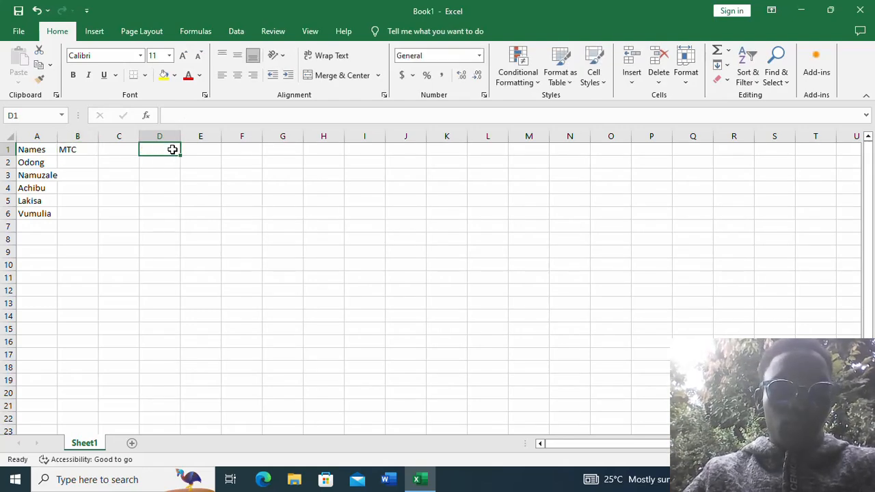
text(ENG)
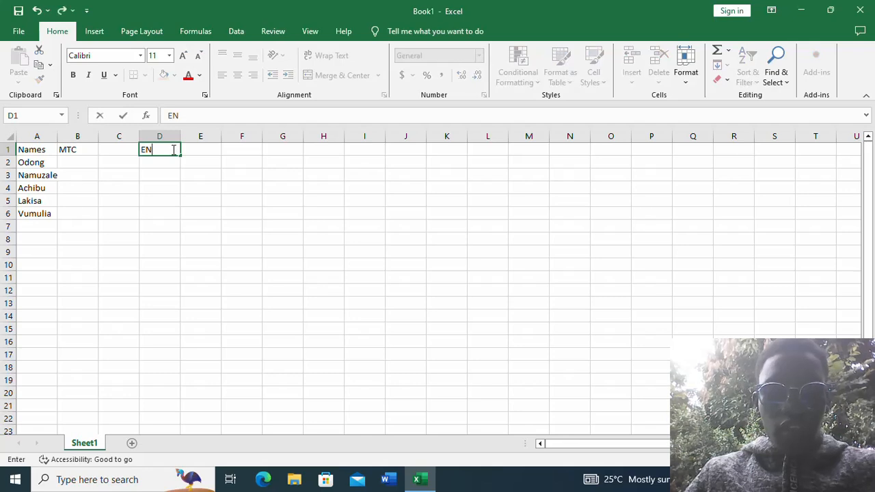
click(257, 153)
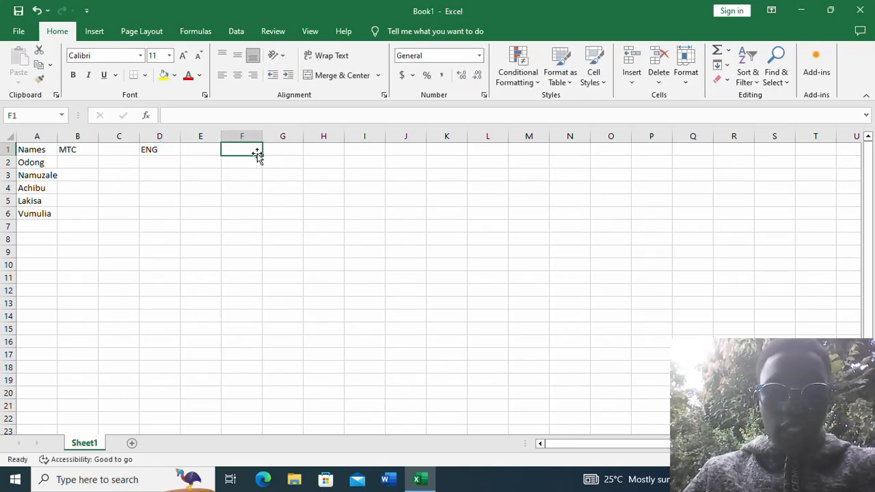
text(SIC)
click(334, 148)
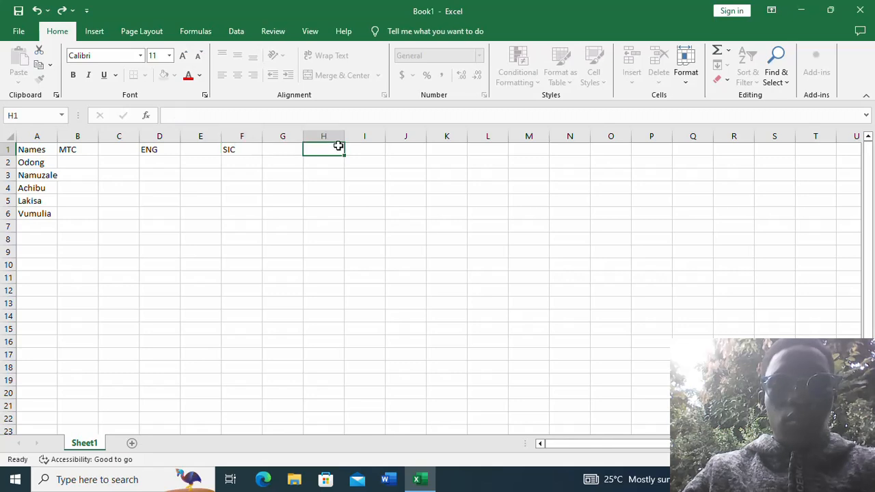
text(SST)
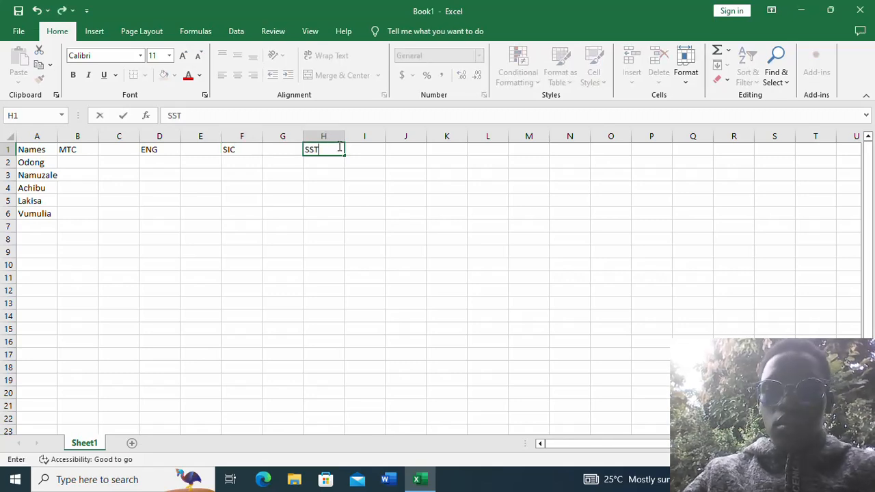
- Enter the heading Grade after each subject, in cells C1, E1, G1 and I1
click(130, 153)
text(G)
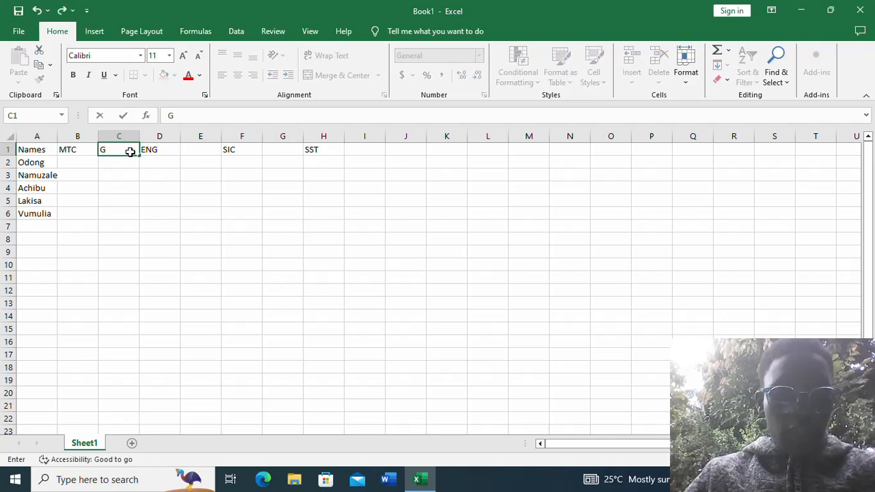
text(rade)
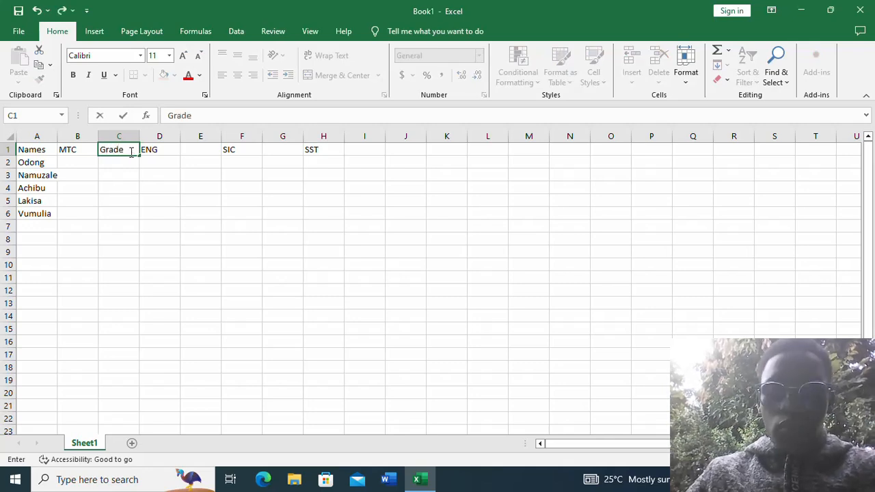
click(200, 151)
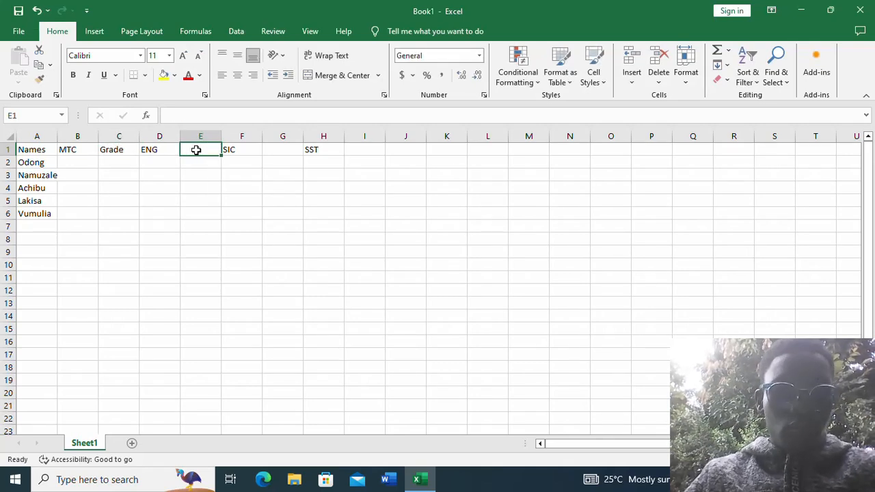
text(GR)
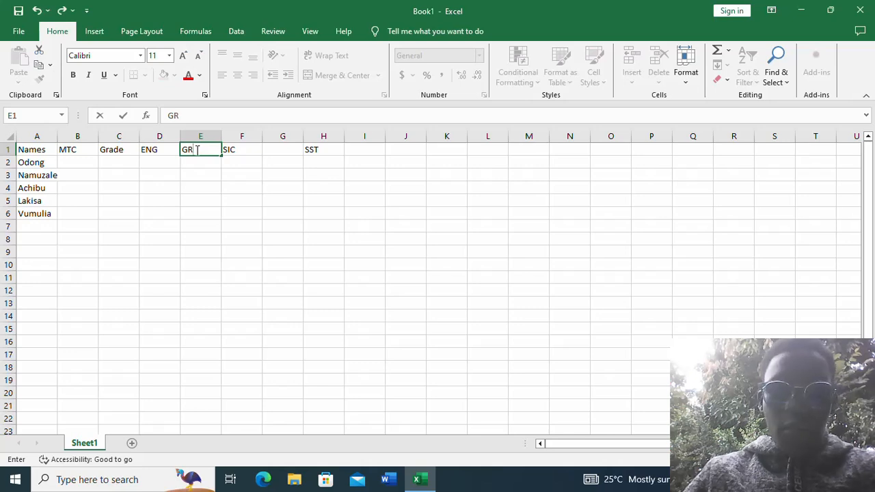
key(BackSpace)
text(rade)
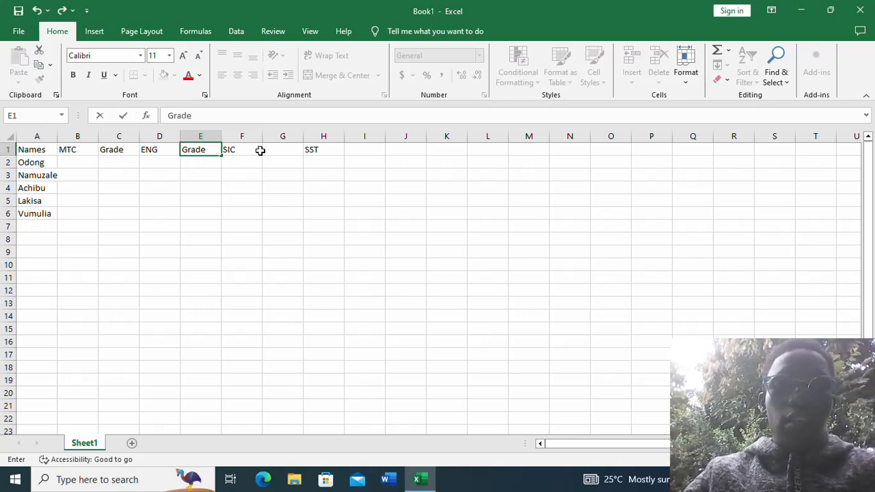
click(290, 151)
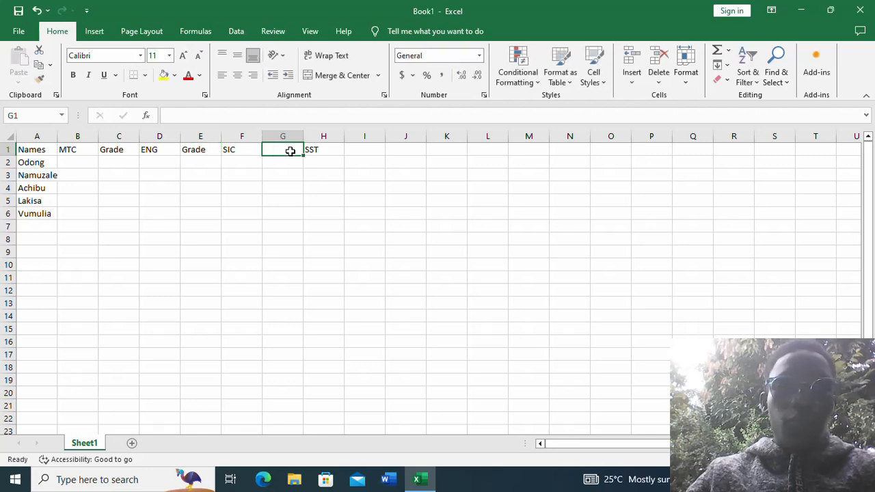
text(G)
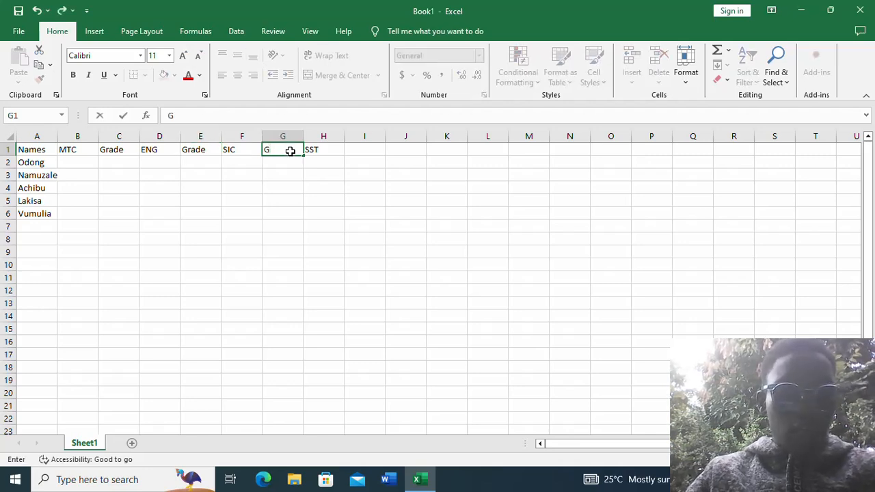
text(rade)
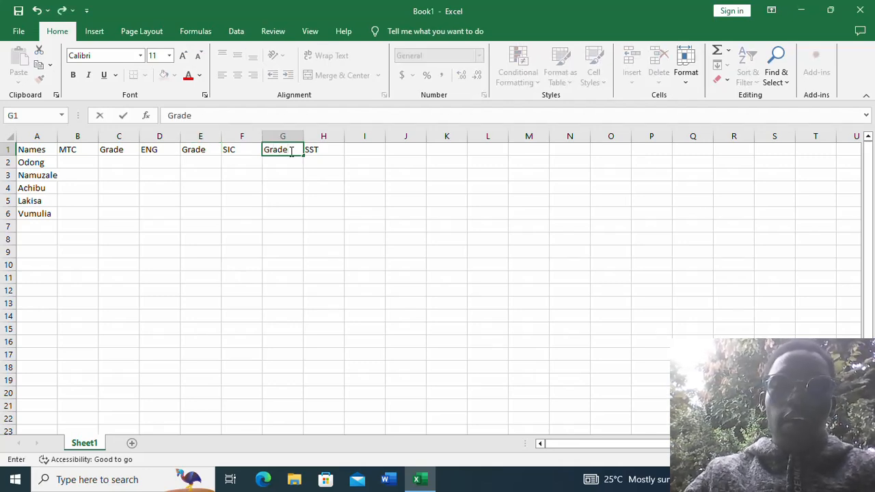
click(361, 152)
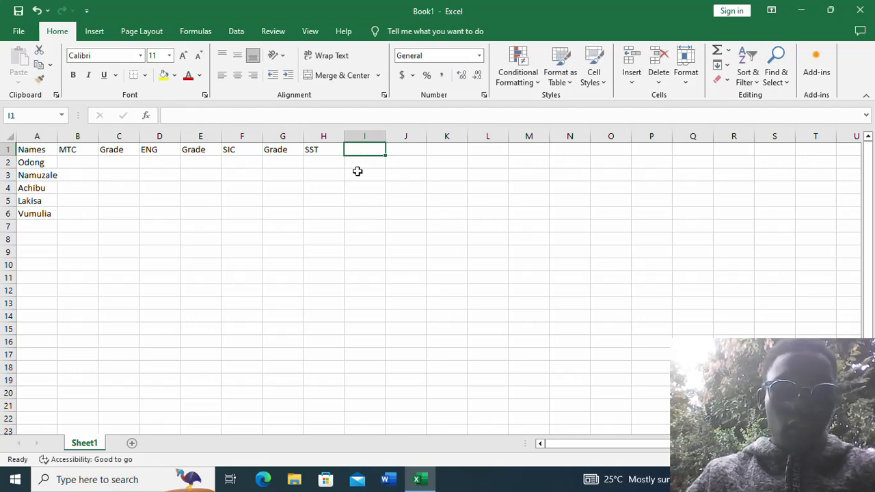
text(Grade)
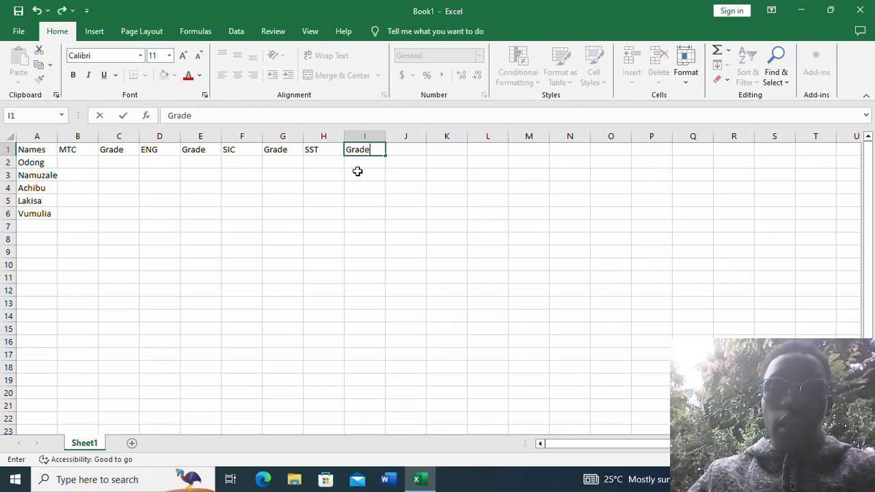
- Add the headings Total in J1 and Average in K1
click(415, 153)
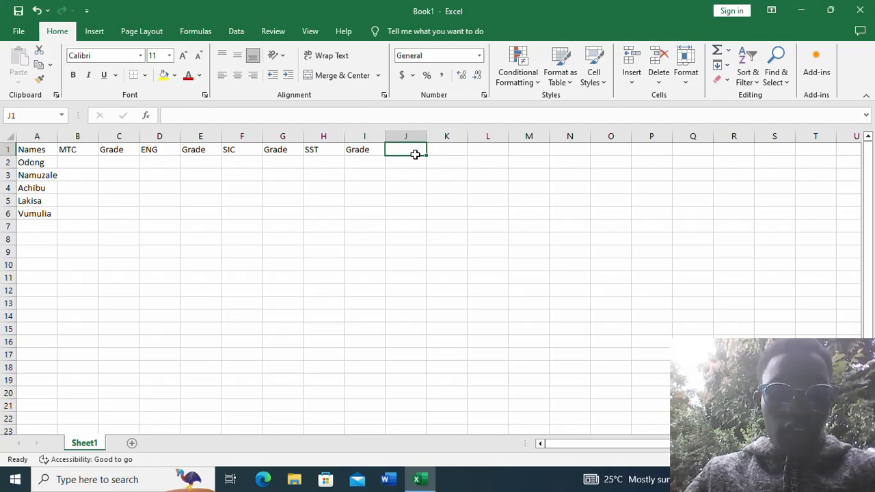
text(Total)
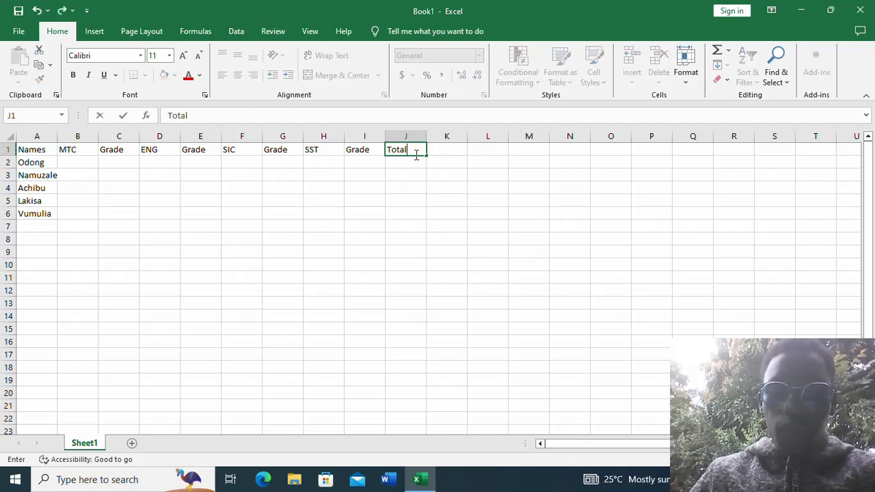
click(460, 148)
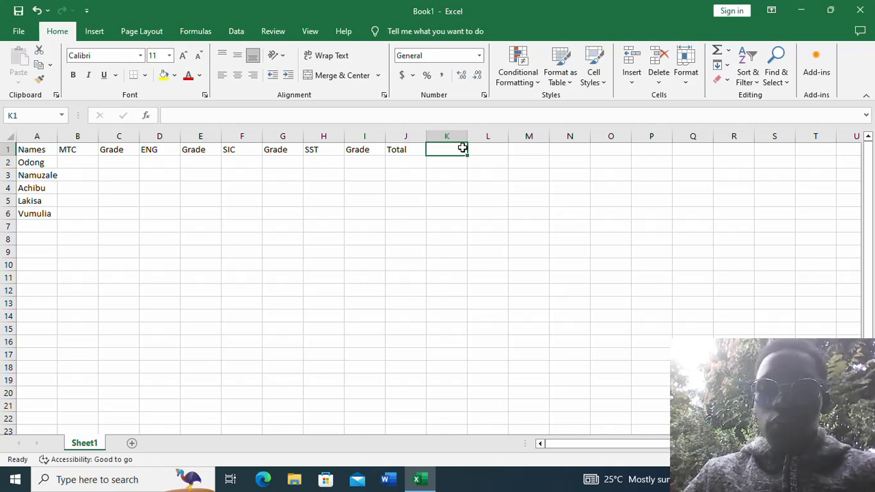
text(a)
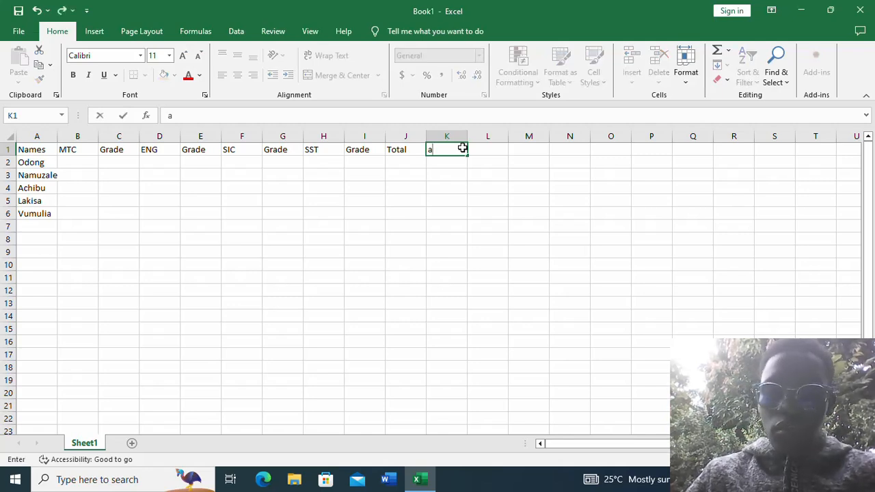
key(BackSpace)
text(Average)
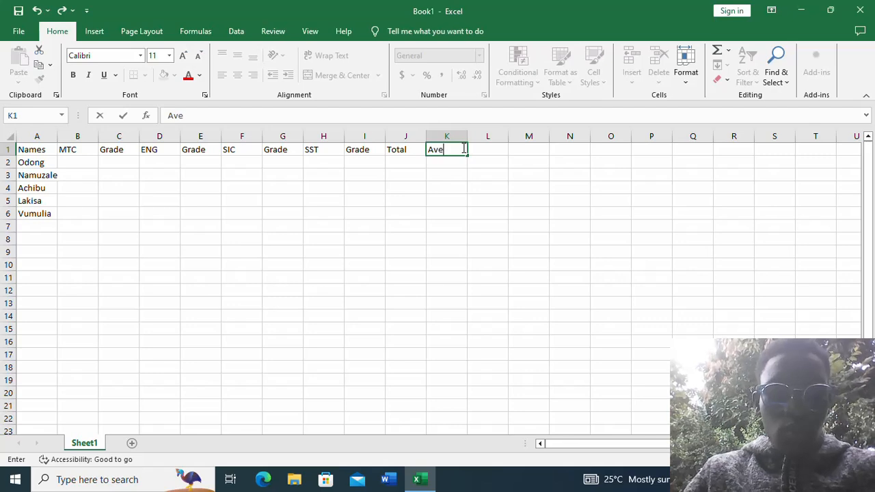
- Add the headings Position in L1 and Comments in M1
click(499, 149)
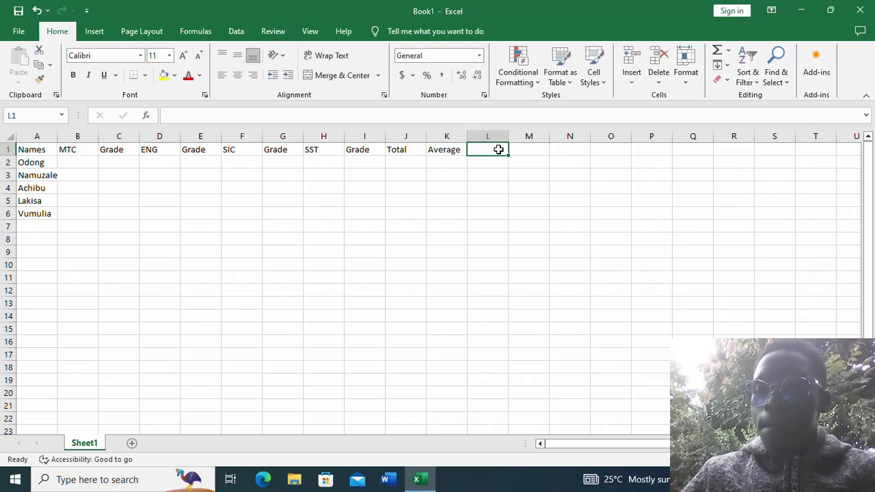
text(P)
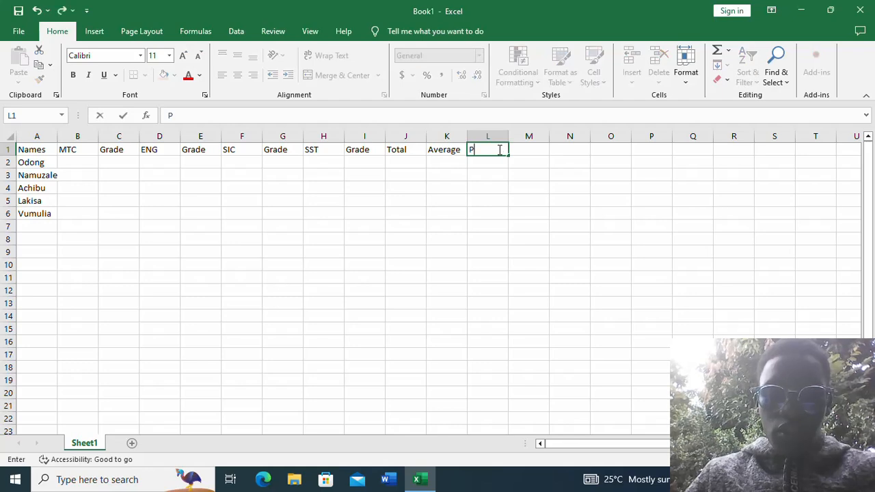
text(os)
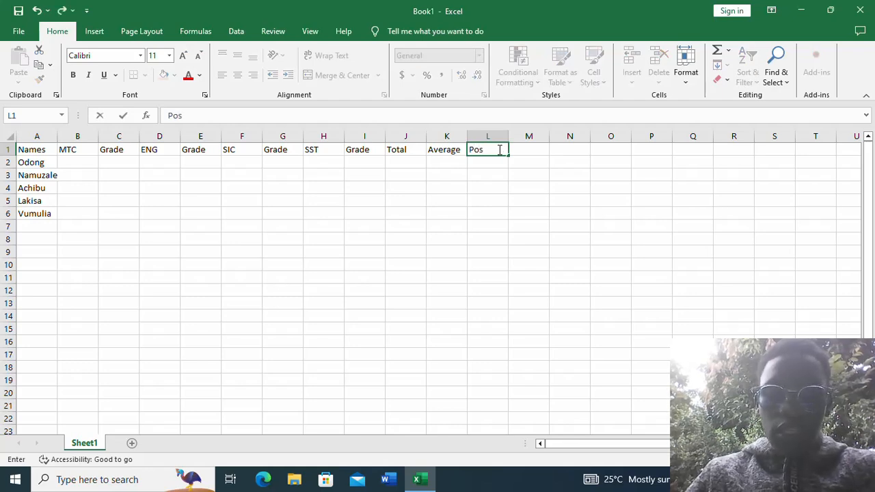
text(it)
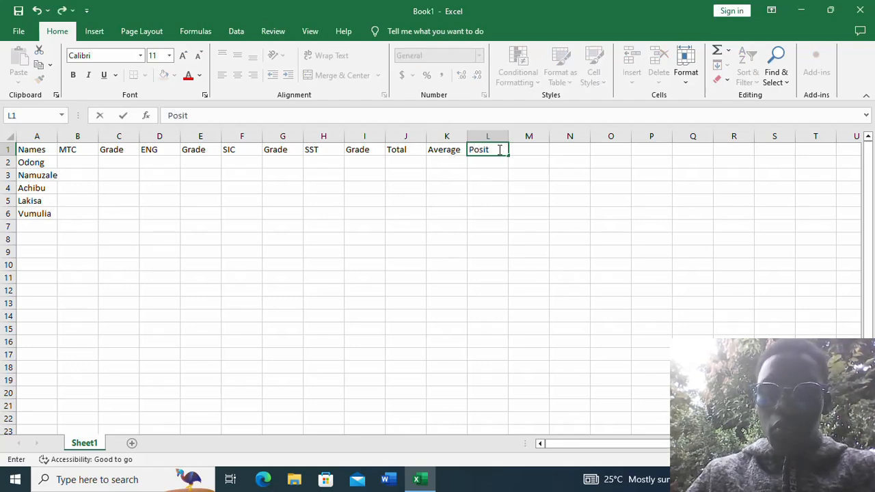
text(o)
key(BackSpace)
text(ion)
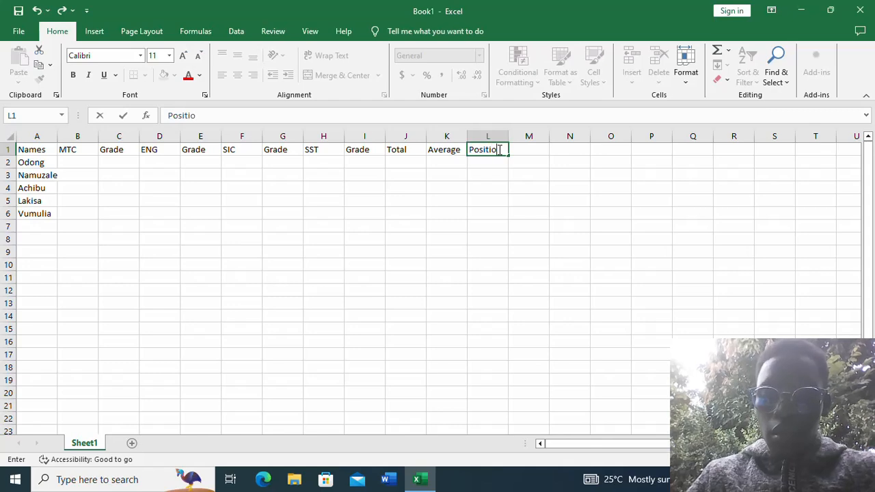
click(537, 151)
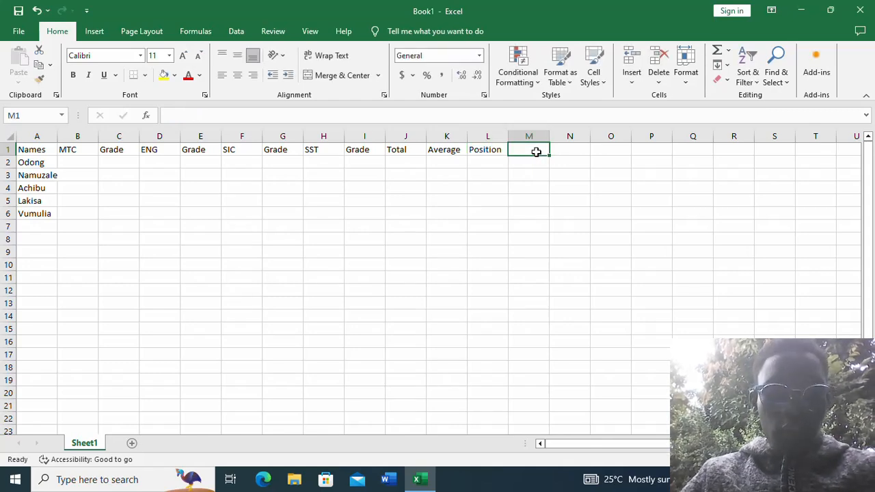
text(Com)
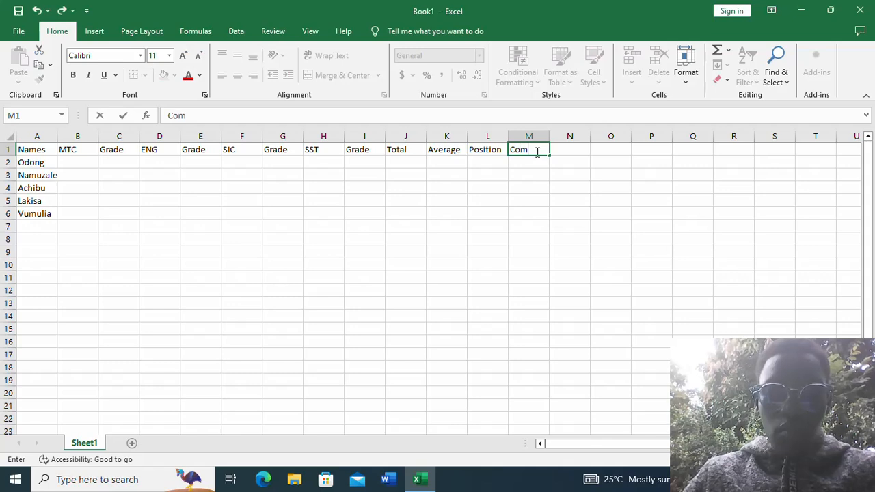
text(ments)
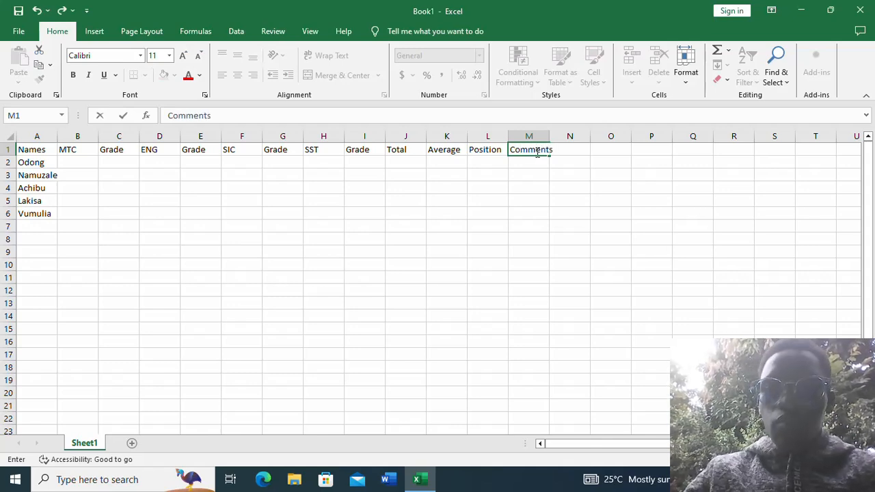
key(Return)
- Enter the MTC marks 64, 43, 68, 50 and 70 in cells B2 to B6
click(88, 164)
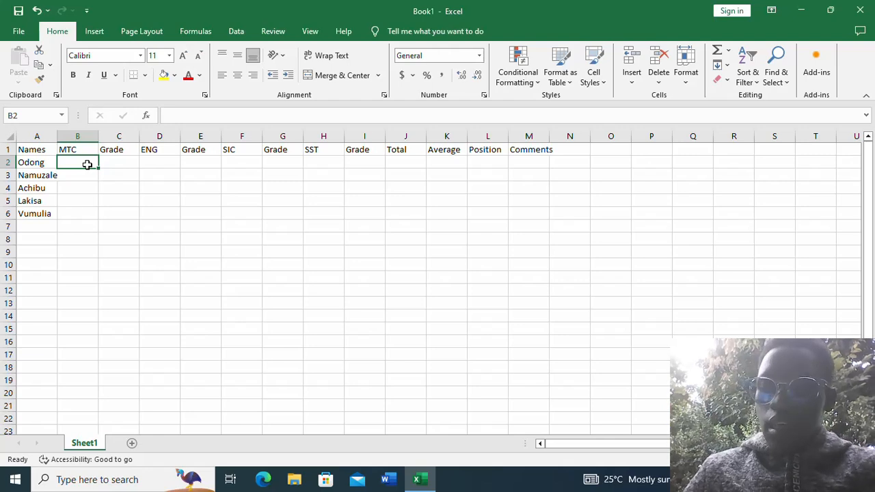
text(64)
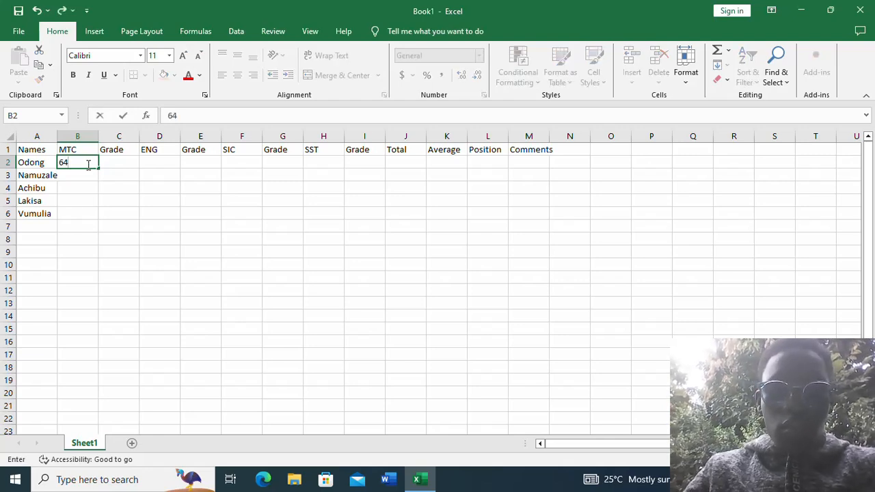
key(Return)
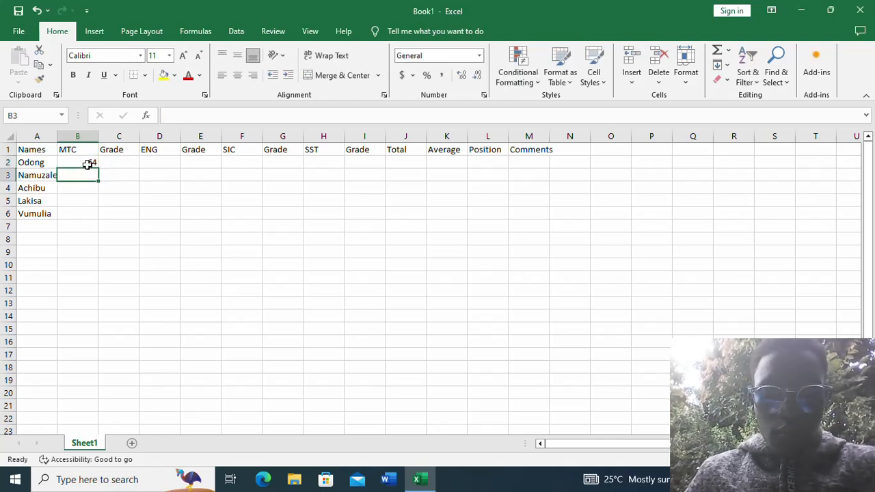
text(43)
key(Return)
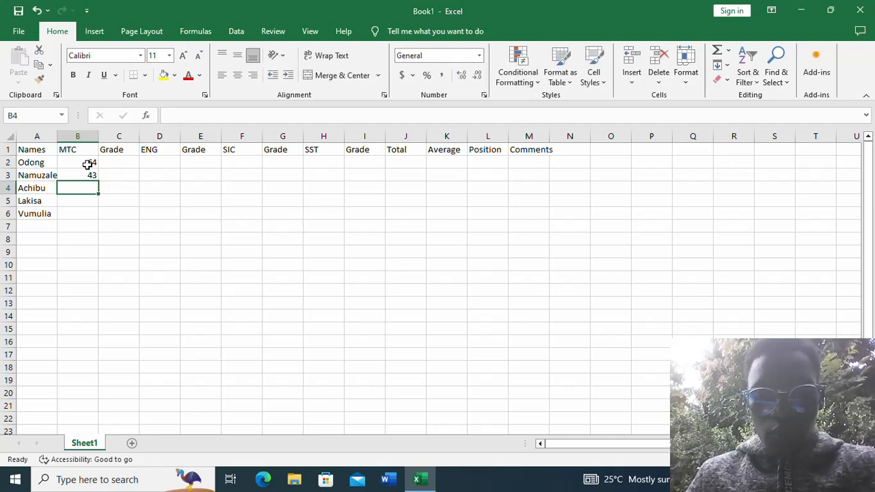
text(68)
key(Return)
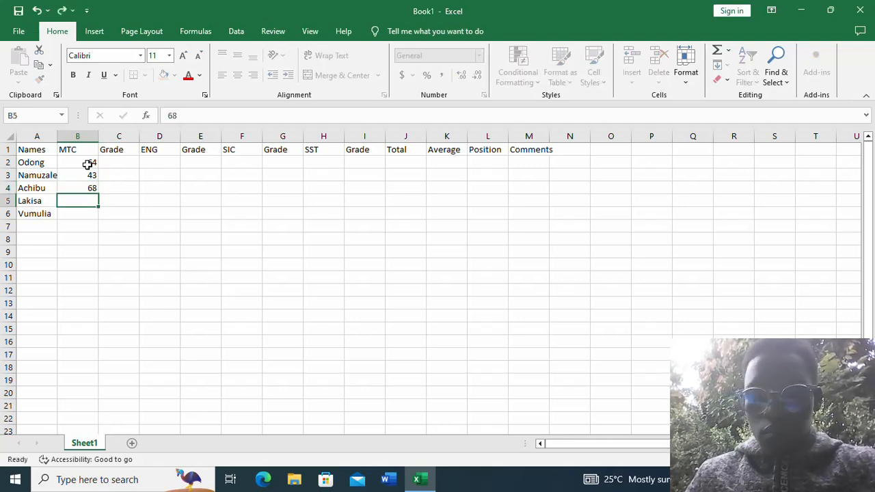
text(50)
key(Return)
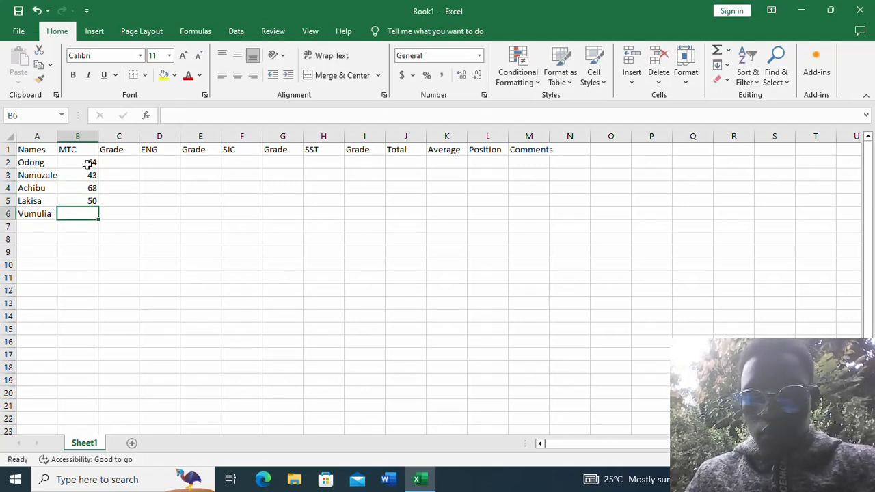
text(70)
key(Tab)
- Enter the ENG marks 70, 80, 88, 75 and 95 in cells D2 to D6
key(Tab)
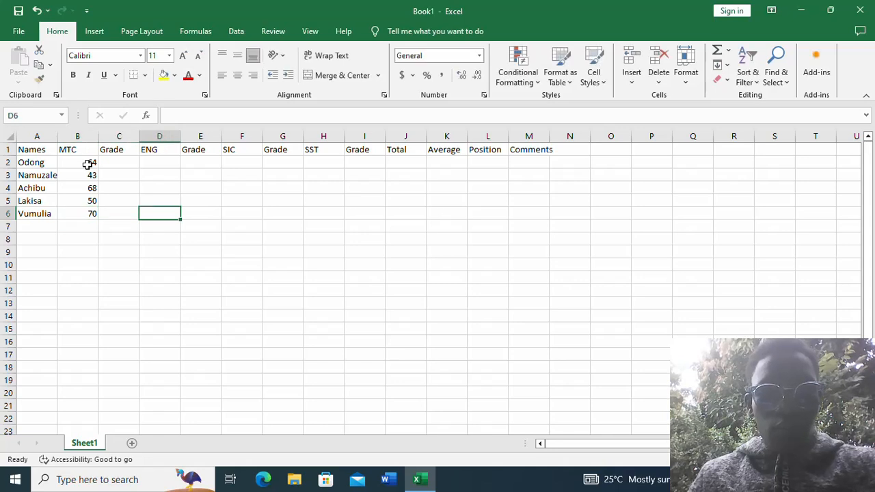
key(Up)
key(Up)
key(Up)
key(Up)
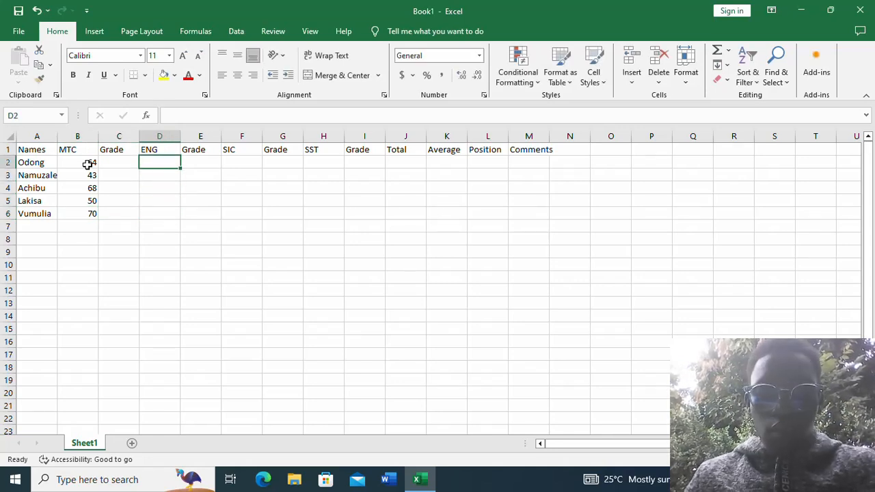
text(70)
key(Return)
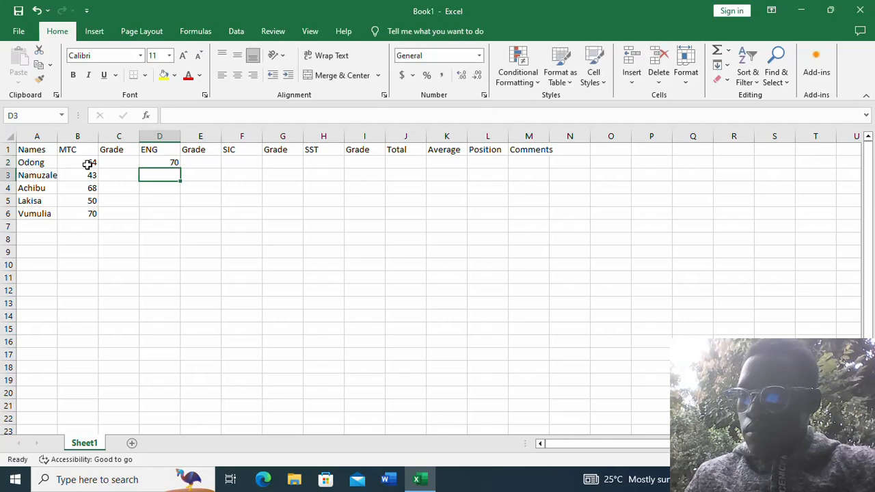
text(80)
key(Return)
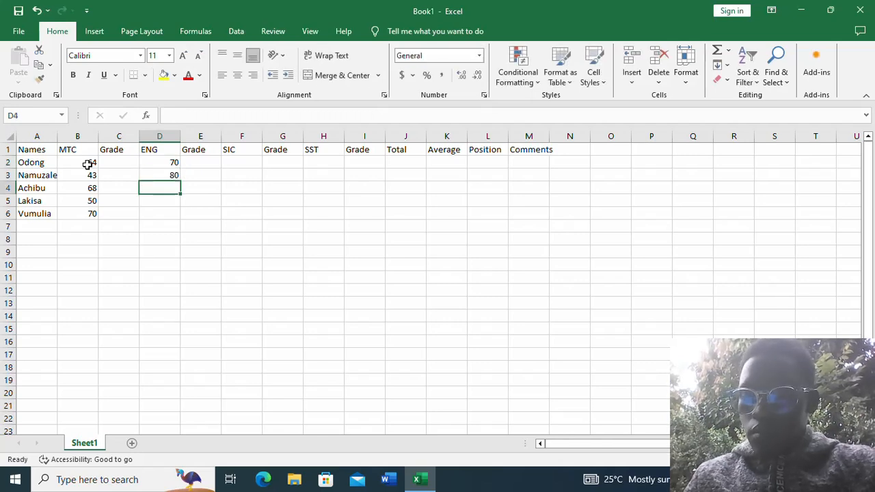
text(88)
key(Return)
text(75)
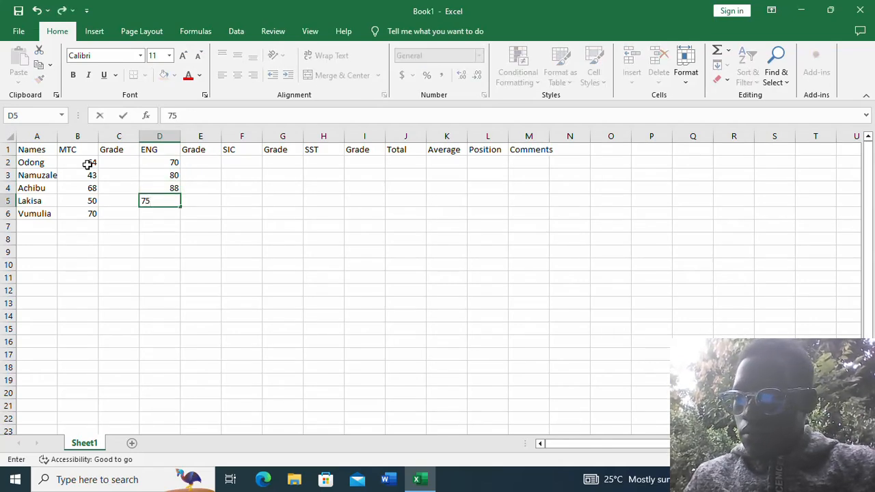
key(Return)
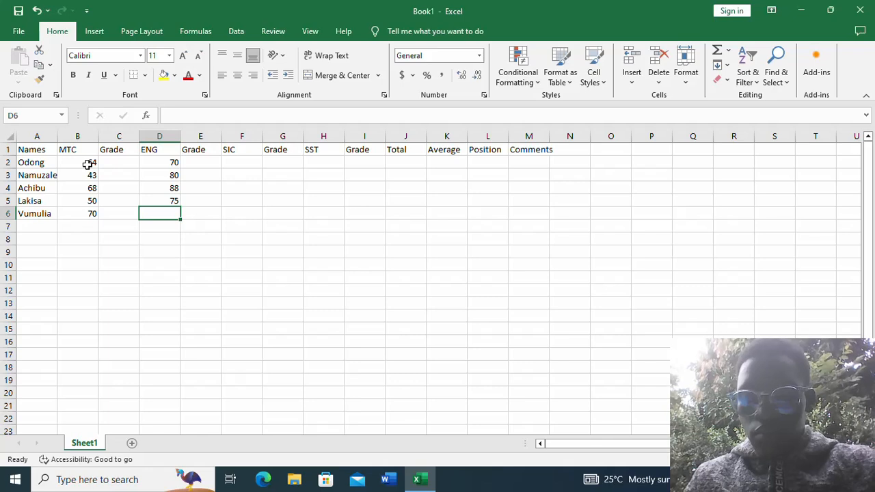
text(95)
key(Tab)
- Enter the SIC marks 57, 68, 70, 80 and 88 in cells F2 to F6
key(Tab)
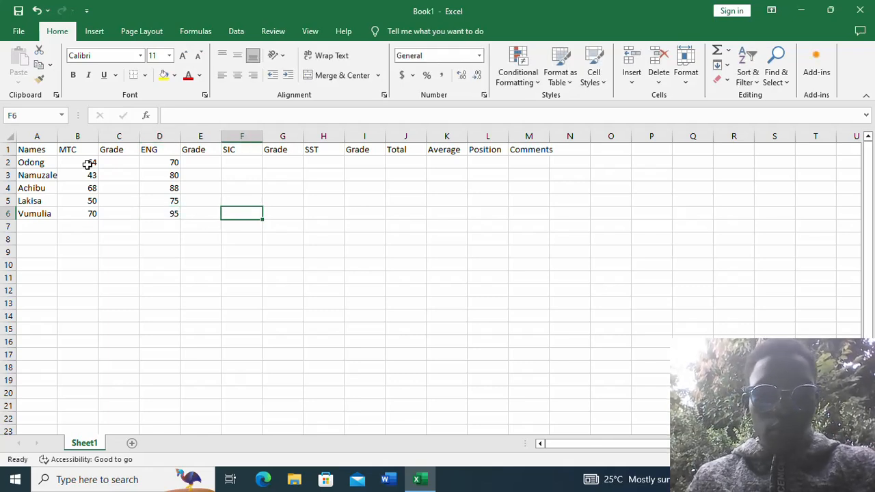
key(Tab)
key(Left)
key(Up)
key(Up)
key(Up)
key(Up)
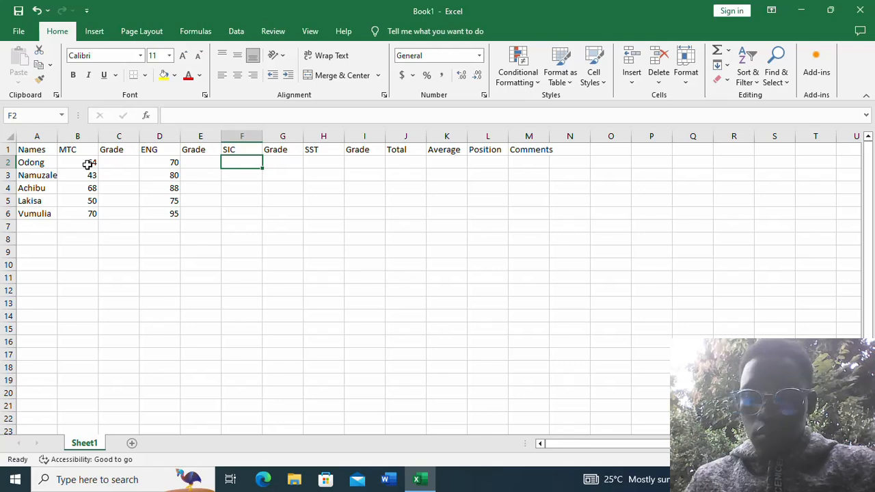
text(57)
key(Return)
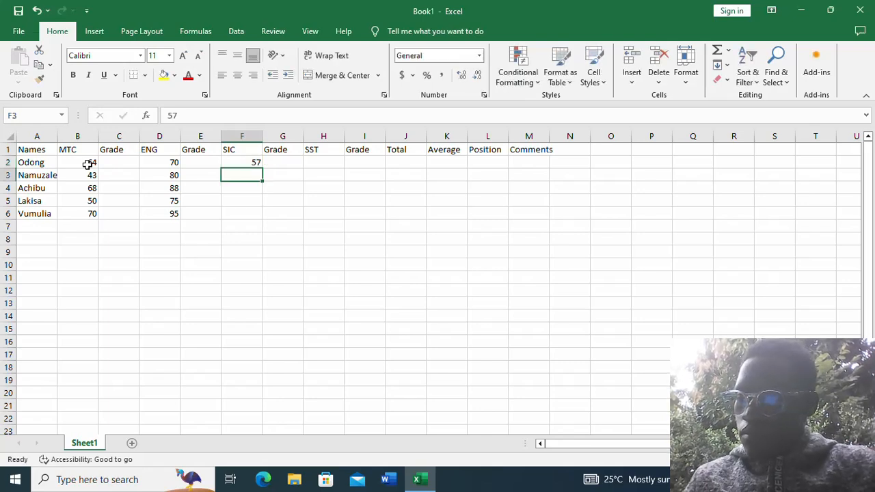
text(68)
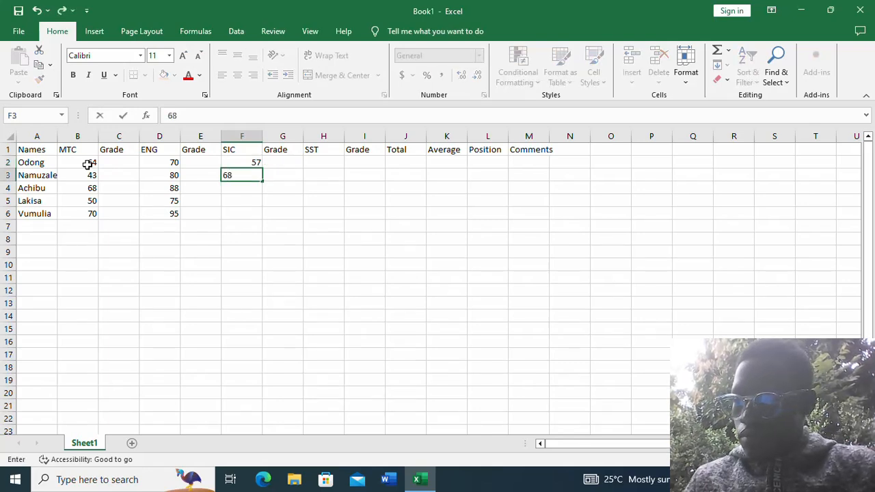
key(Return)
text(70)
key(Return)
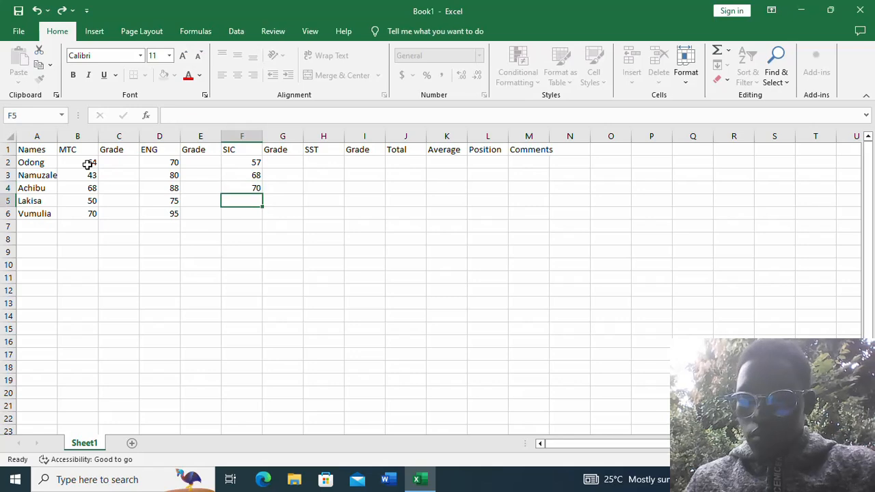
text(80)
key(Return)
text(88)
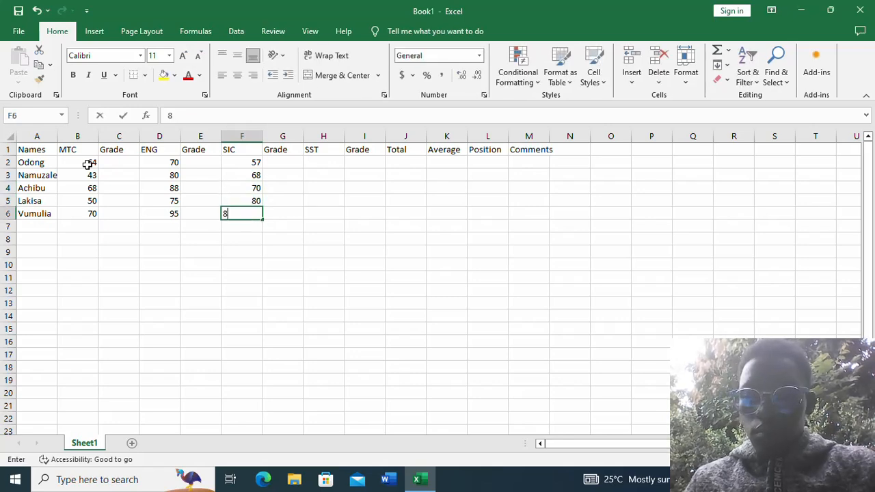
key(Tab)
- Enter the SST marks 78, 64, 57, 40 and 50 in cells H2 to H6
key(Tab)
key(Up)
key(Up)
key(Up)
key(Up)
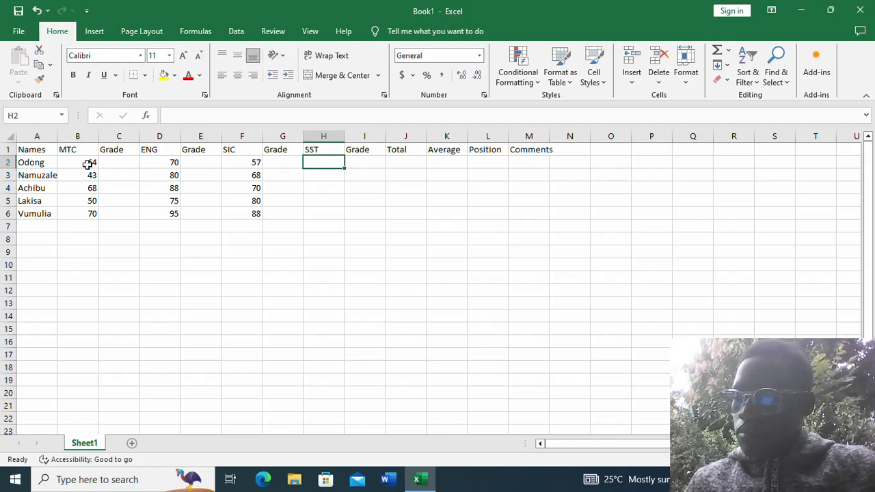
text(78)
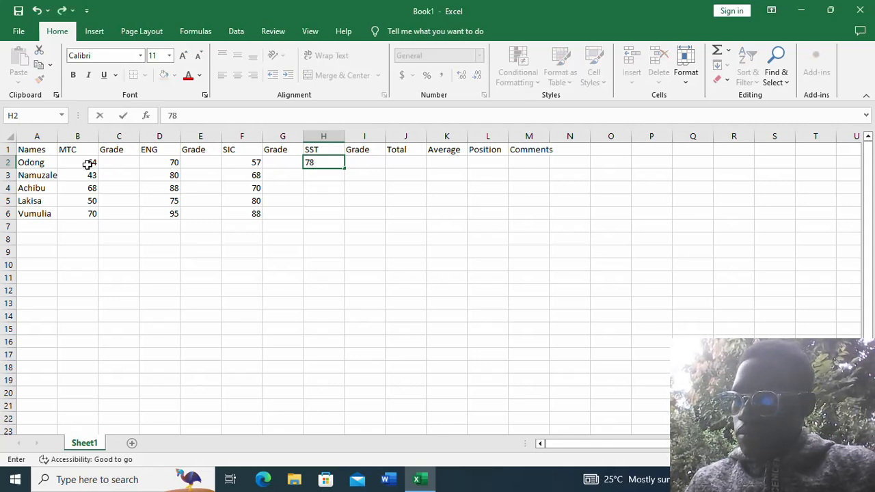
key(Return)
text(64)
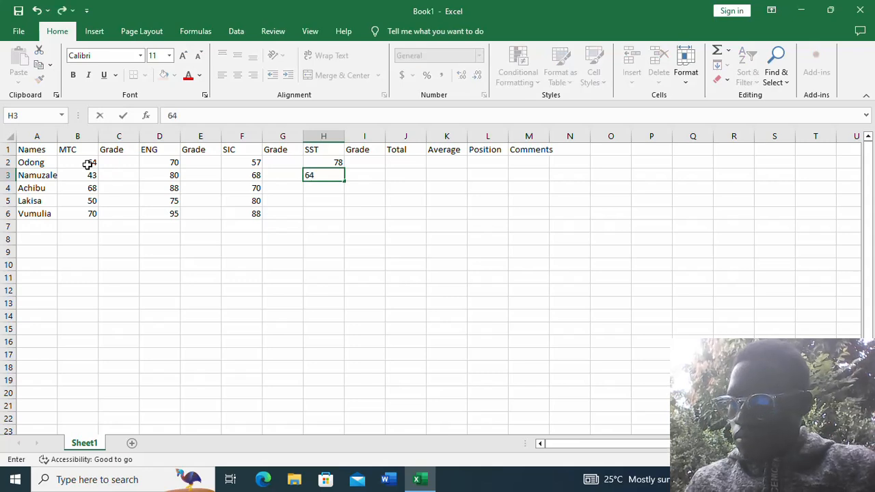
key(Return)
text(57)
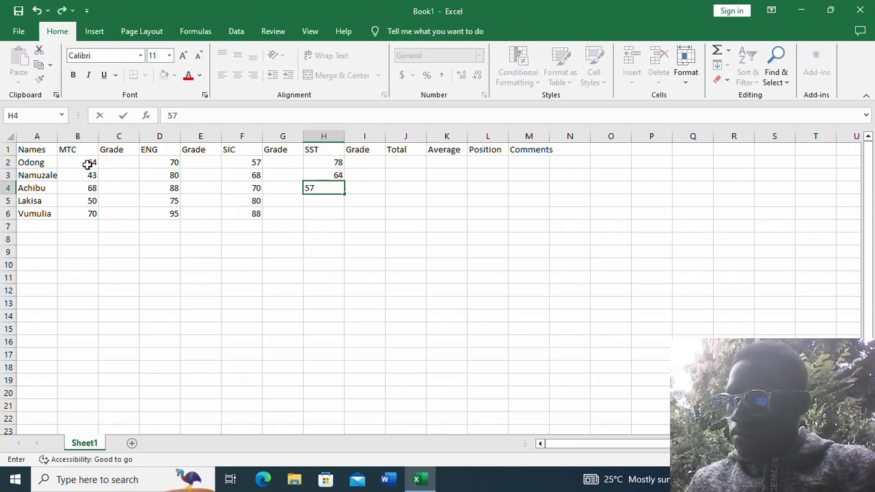
key(Return)
text(4)
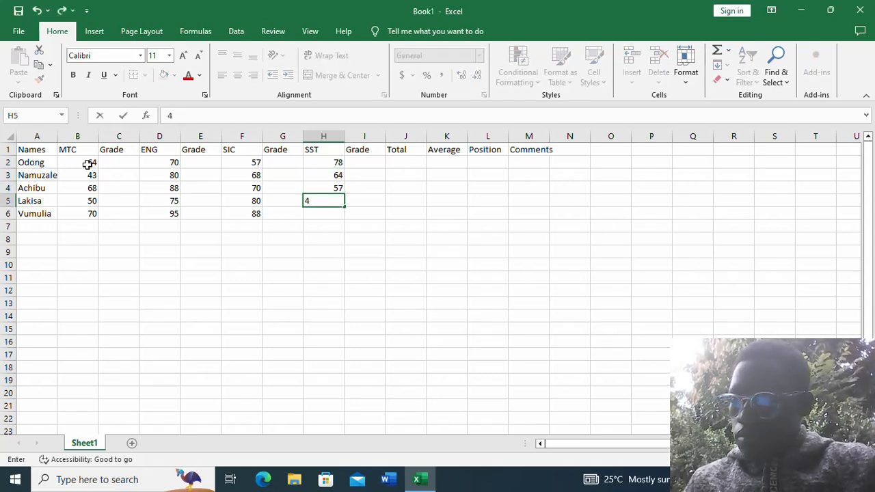
text(0)
key(Return)
text(50)
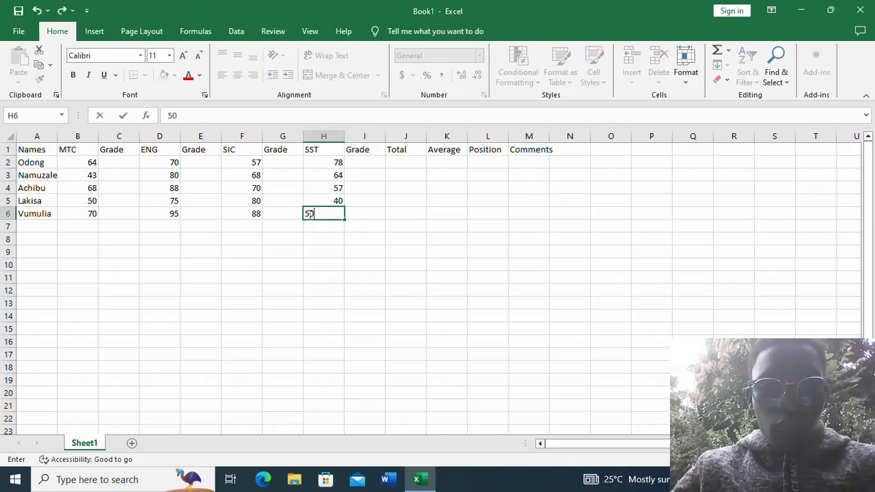
- Total the first student's four subject marks in cell J2 with the formula =SUM(B2,D2,F2,H2)
click(410, 160)
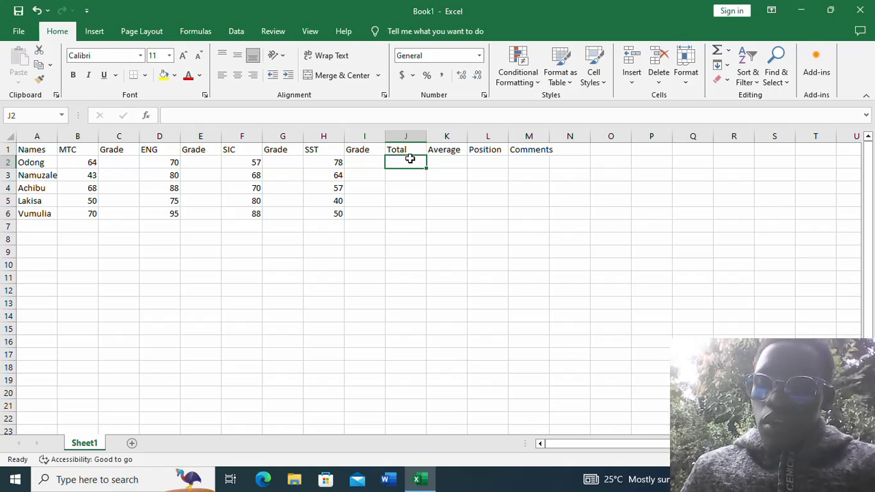
text(=)
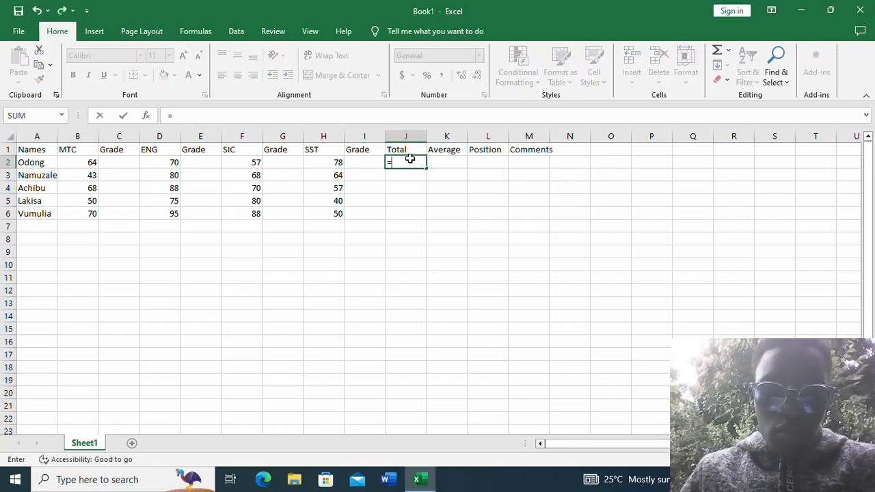
text(sum)
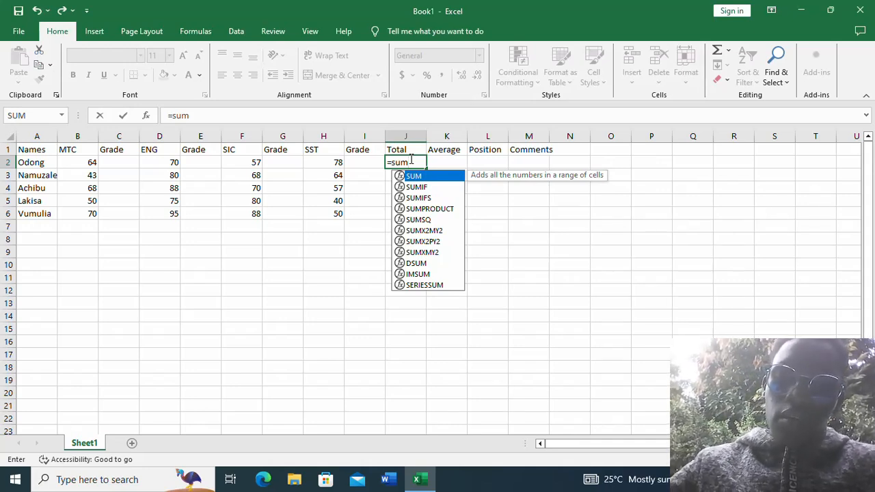
text((99)
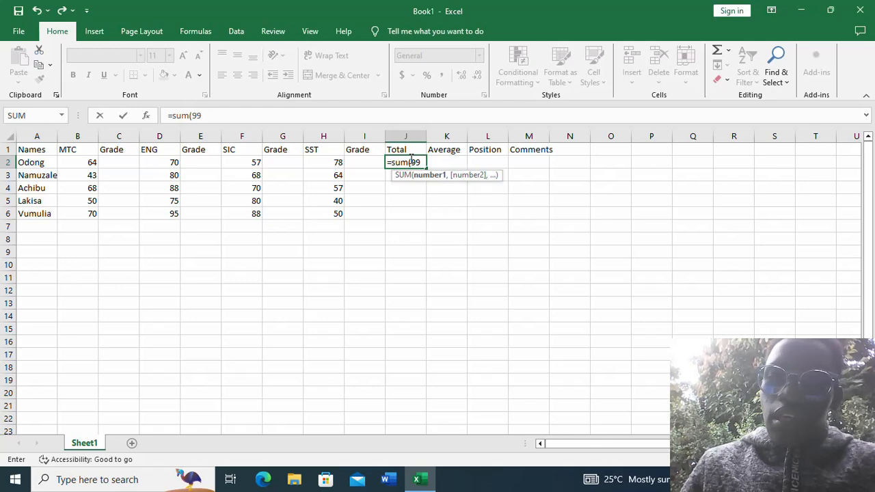
key(BackSpace)
key(BackSpace)
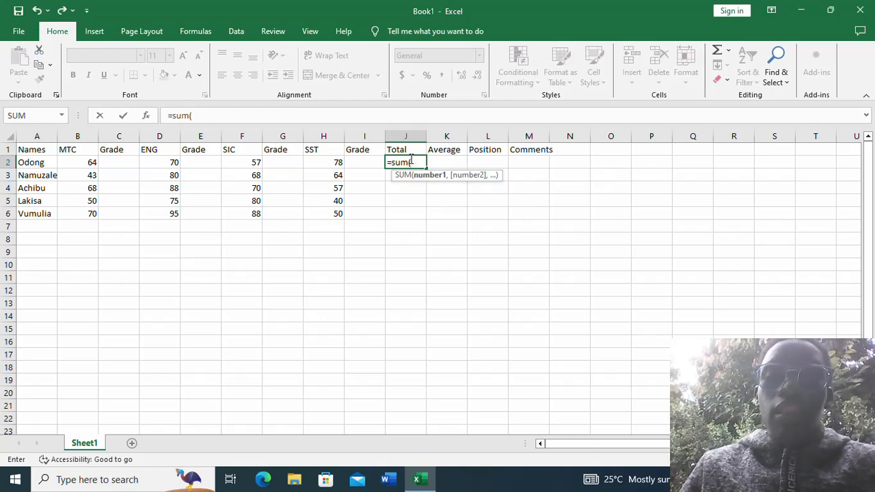
key(BackSpace)
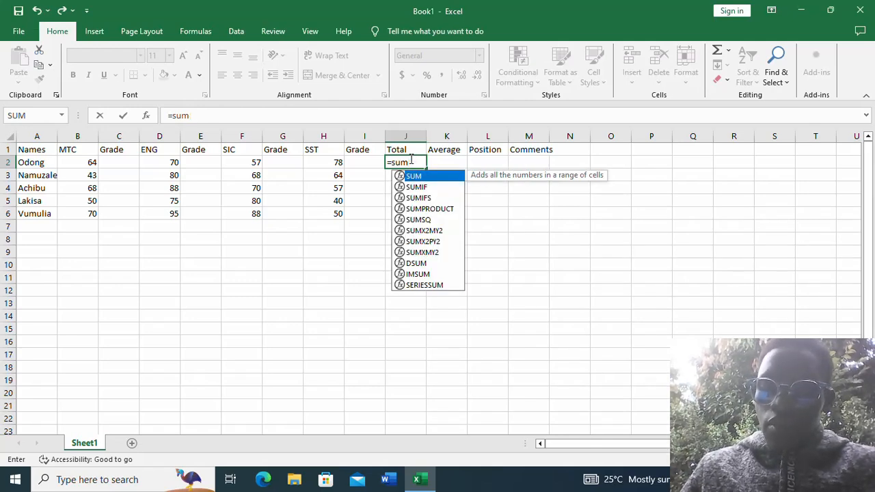
text(()
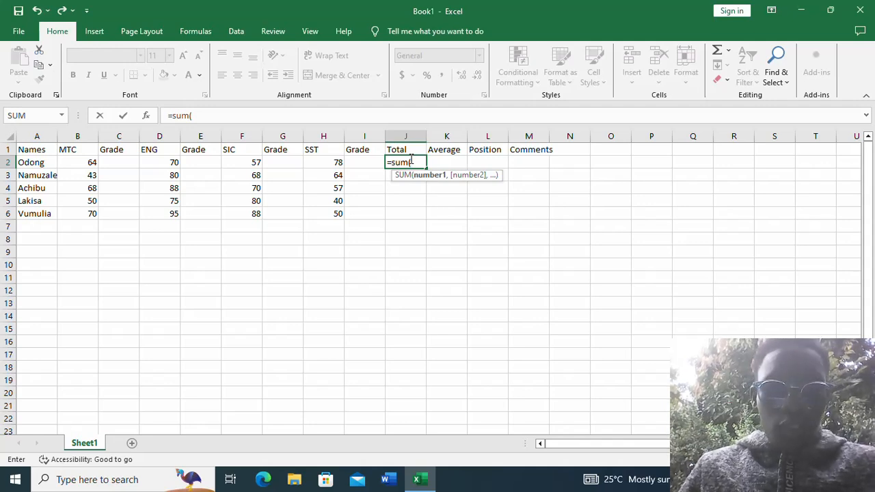
text(b2,)
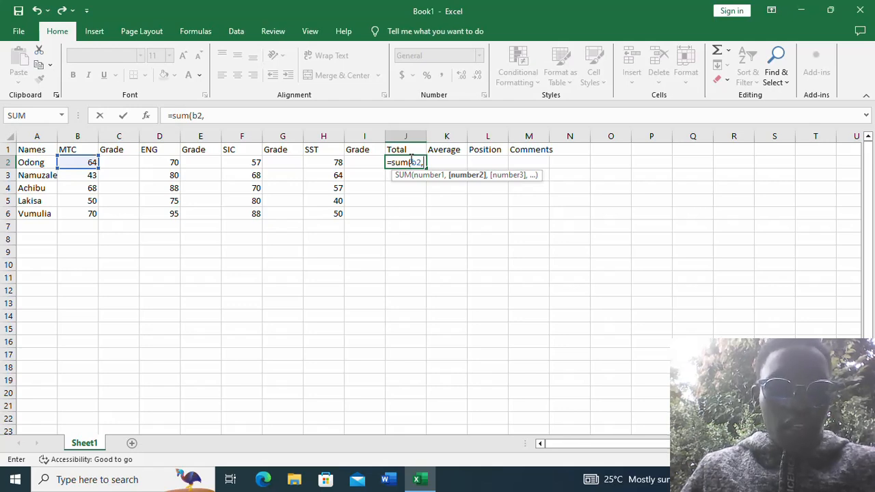
text(d)
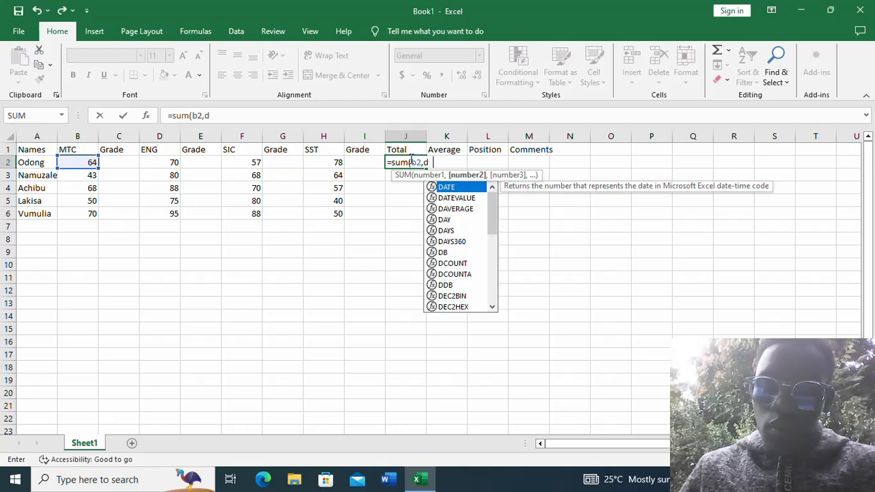
text(2,)
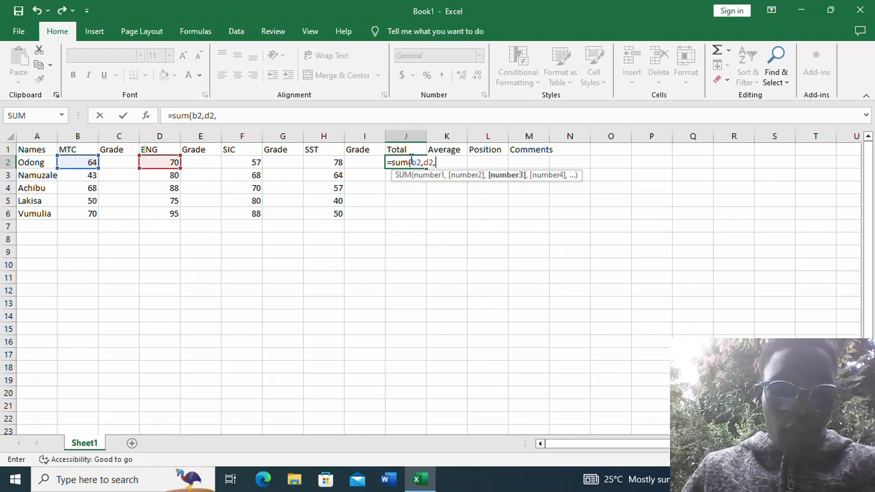
text(f2,)
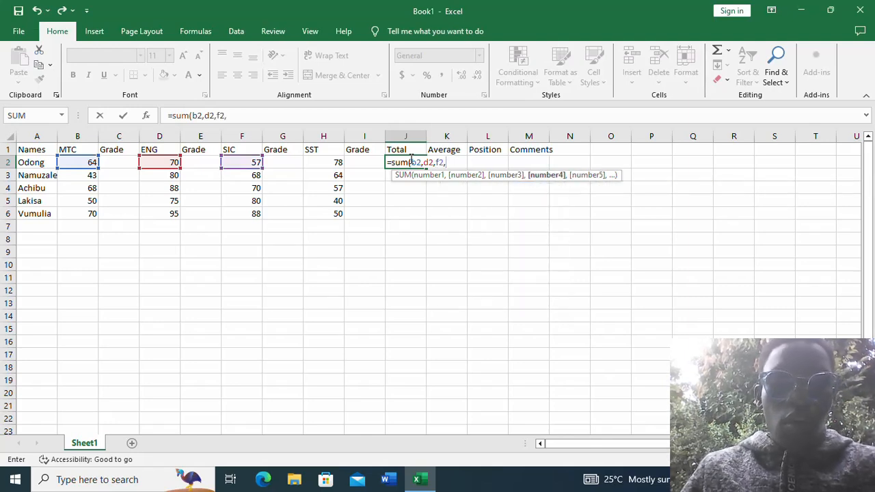
text(h2)
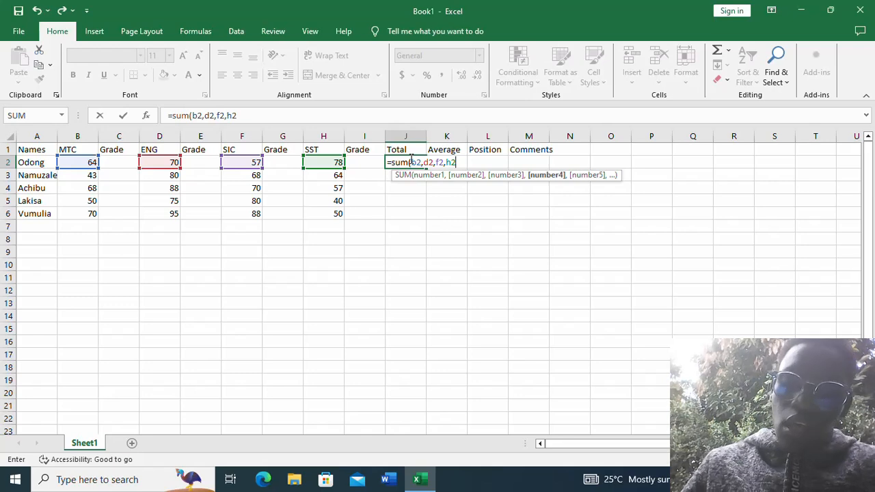
text())
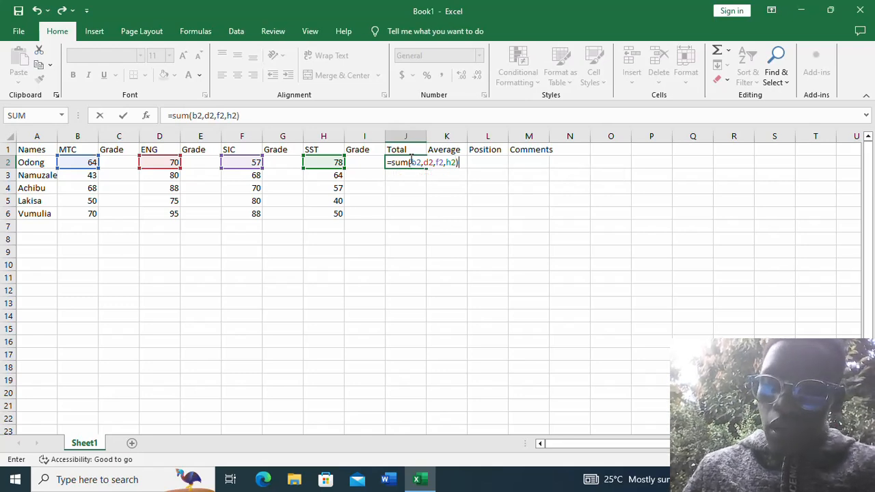
key(Return)
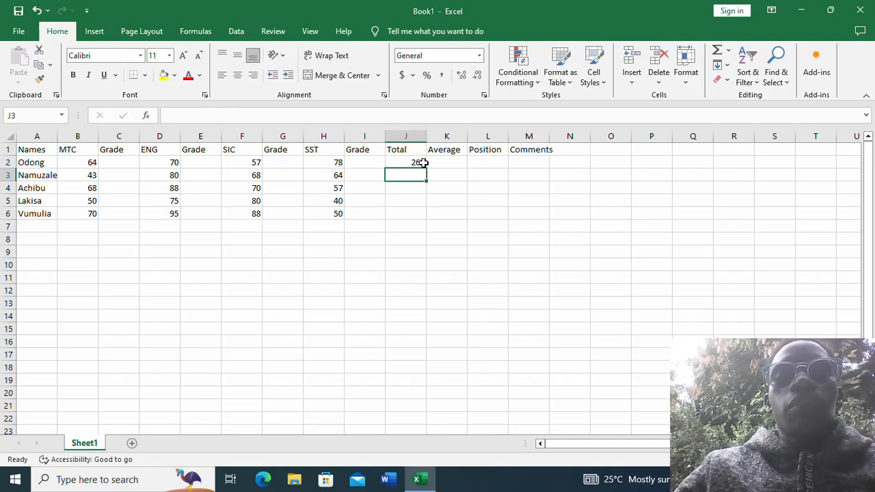
- Fill the total formula from J2 down to J6 for the remaining students
click(422, 163)
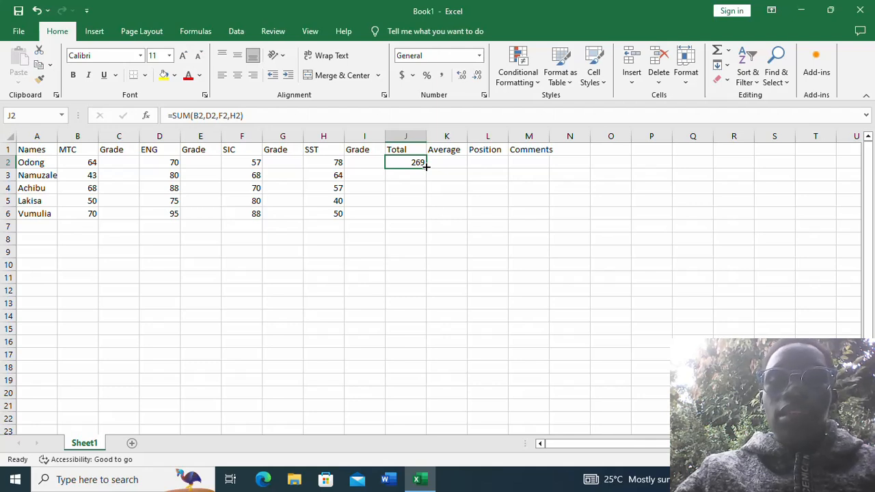
drag(424, 166, 424, 166)
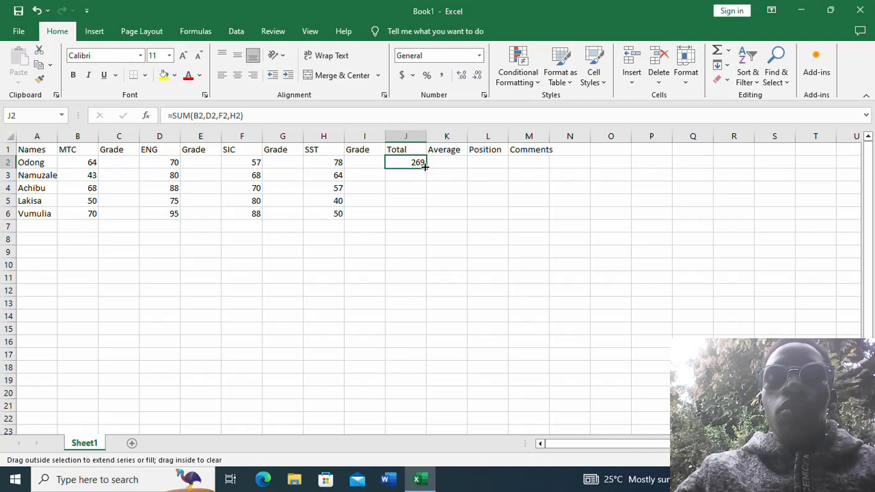
drag(424, 167, 427, 217)
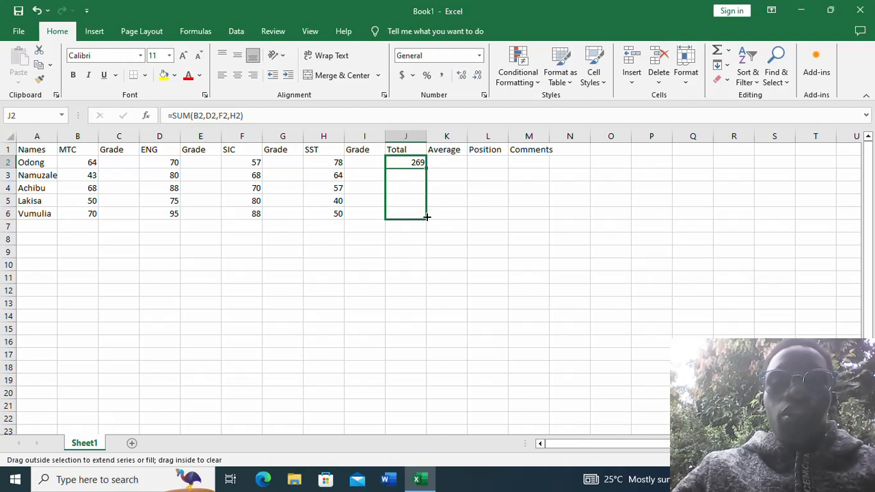
- Complete the total fill down to J6 and average the first student's four marks in K2 with =AVERAGE(B2,D2,F2,H2)
drag(427, 217, 427, 217)
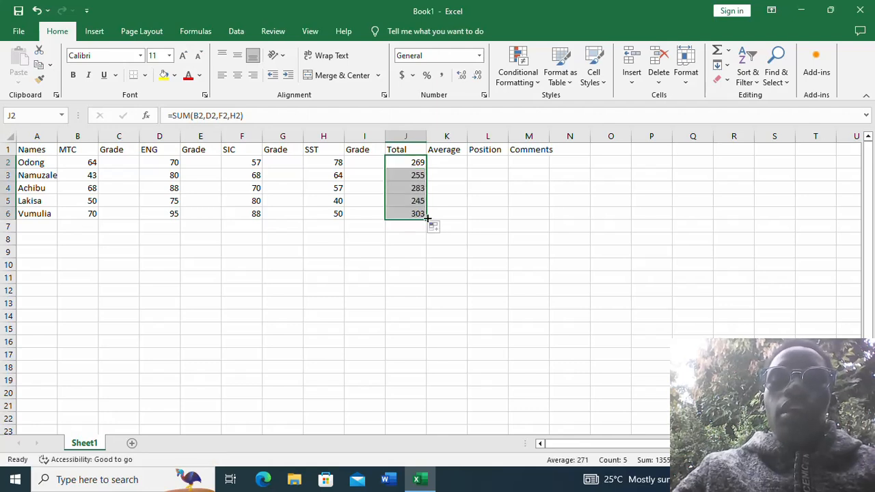
click(447, 162)
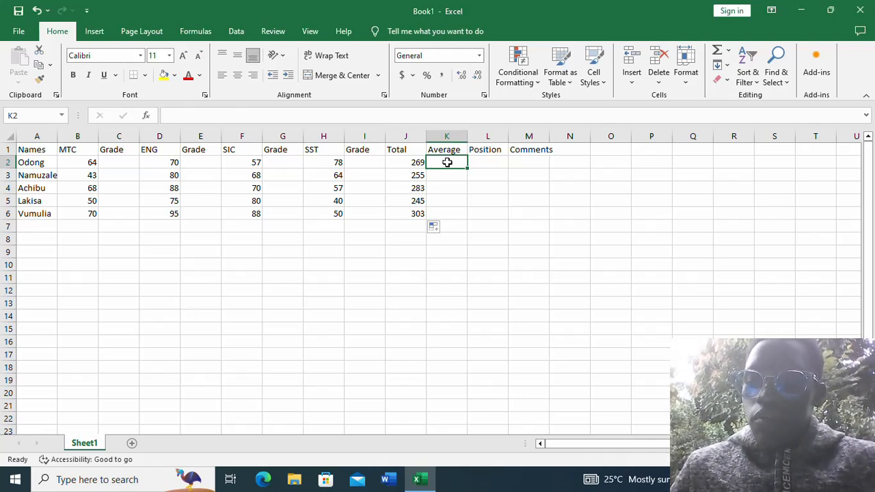
text(=)
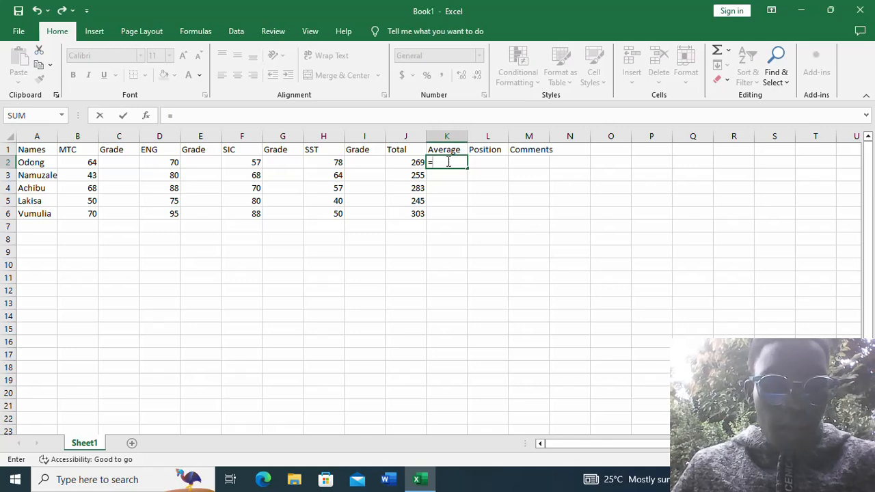
text(areg)
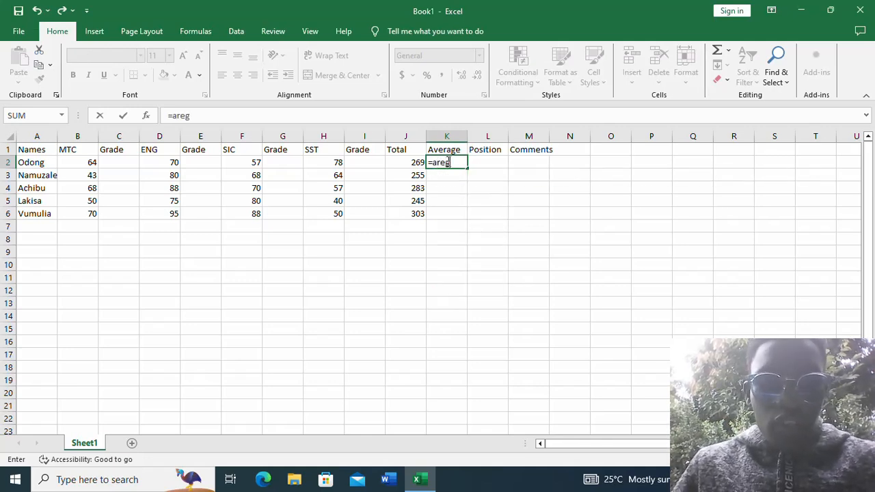
key(BackSpace)
key(BackSpace)
key(BackSpace)
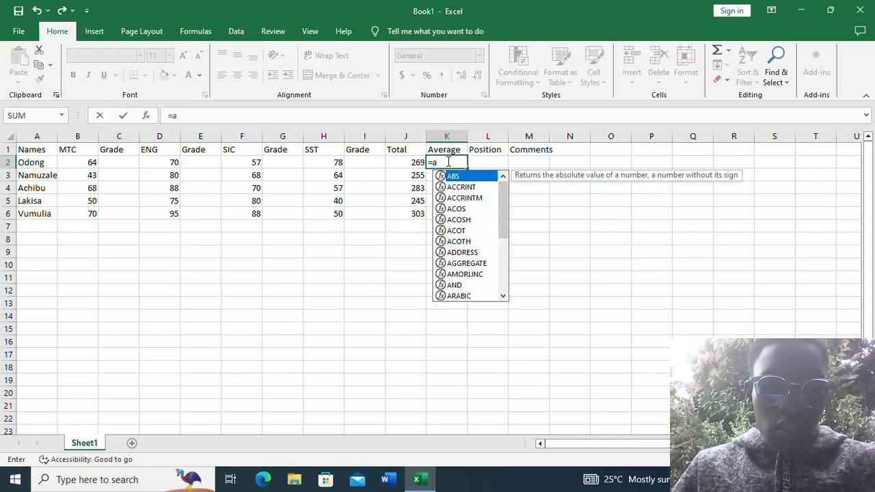
text(vea)
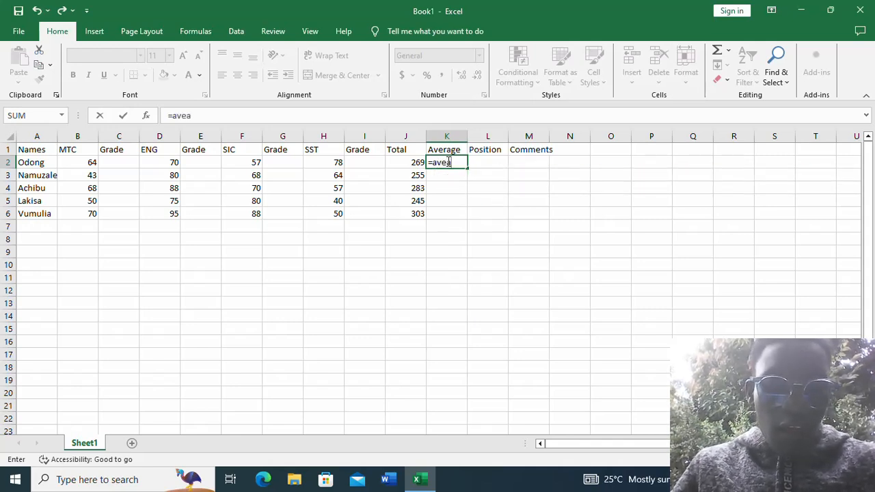
text(ge)
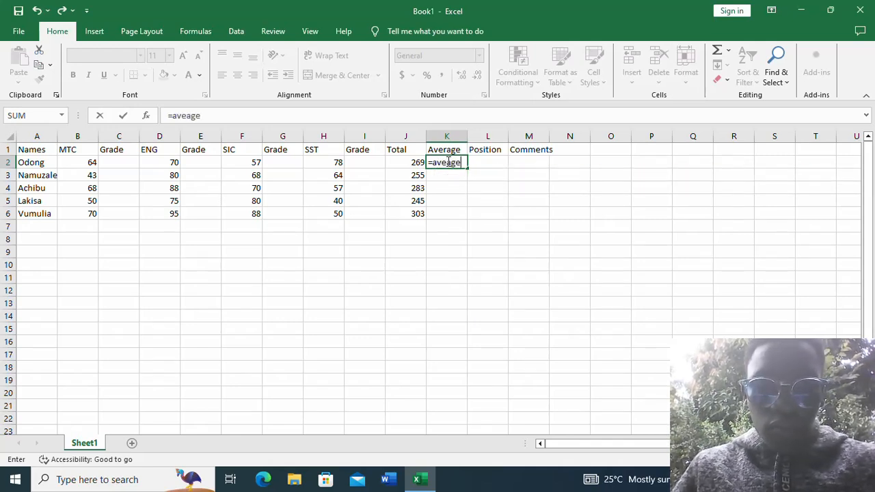
key(BackSpace)
key(BackSpace)
key(BackSpace)
key(BackSpace)
key(BackSpace)
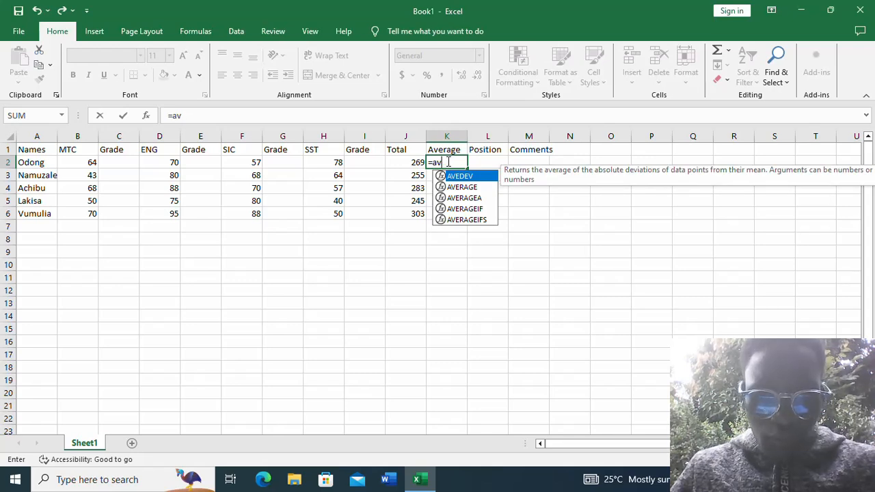
text(erage)
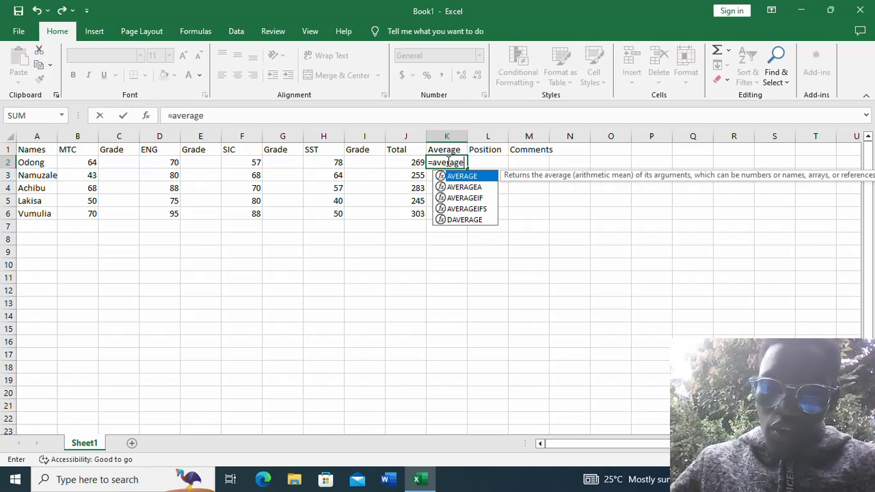
text(()
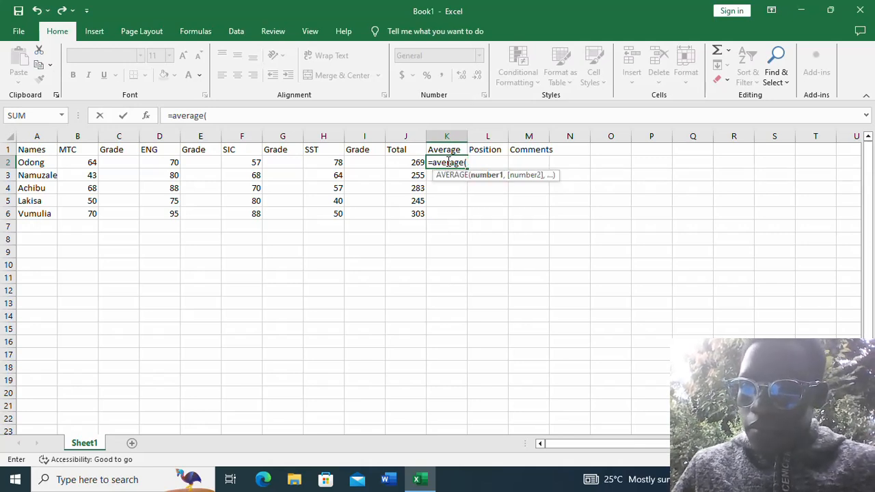
text(b2)
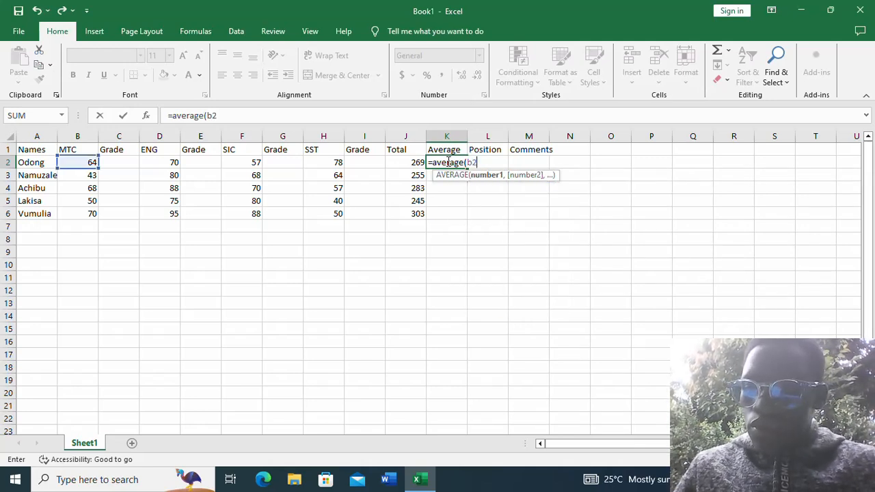
text(,d2,)
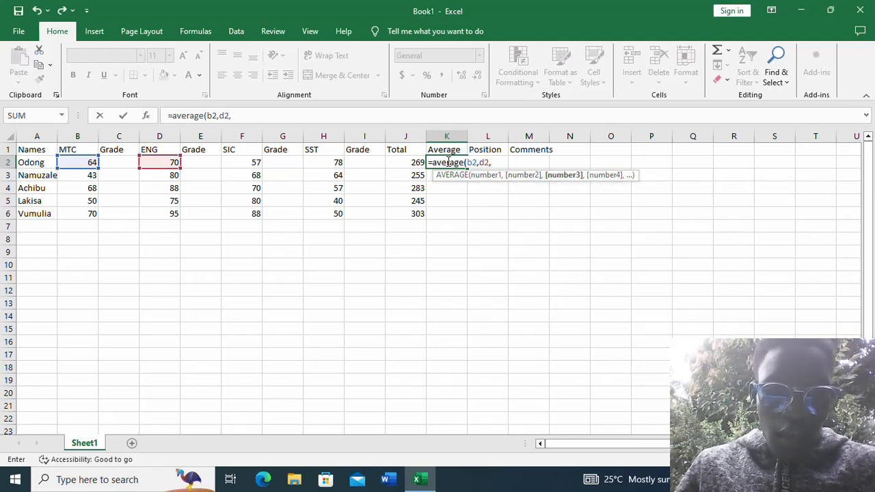
text(f2,h2)
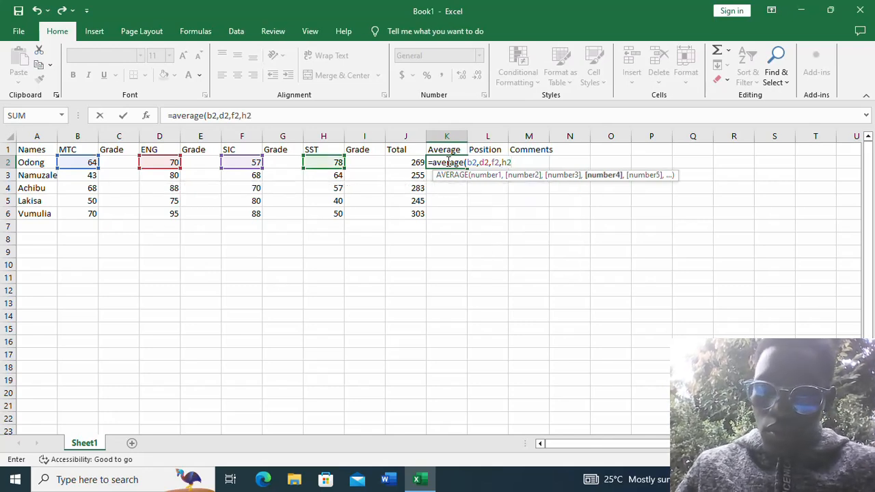
text())
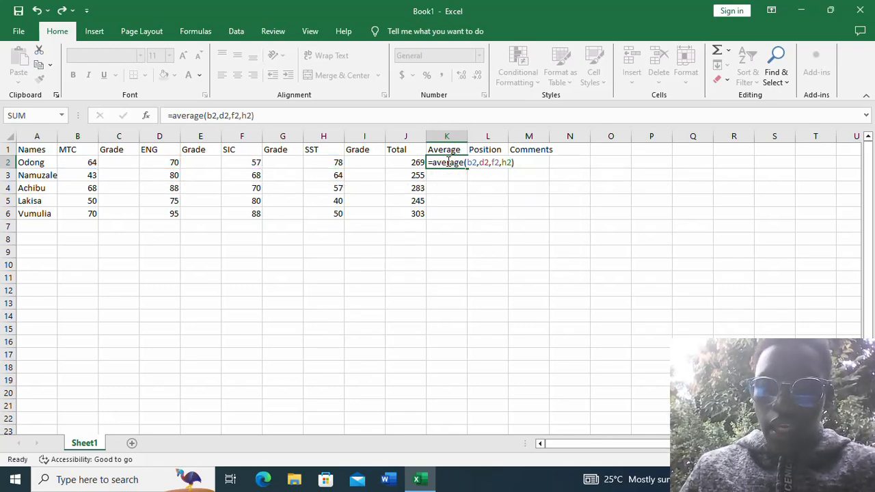
key(Return)
- Fill the average formula from K2 down to K6 for the remaining students
click(454, 160)
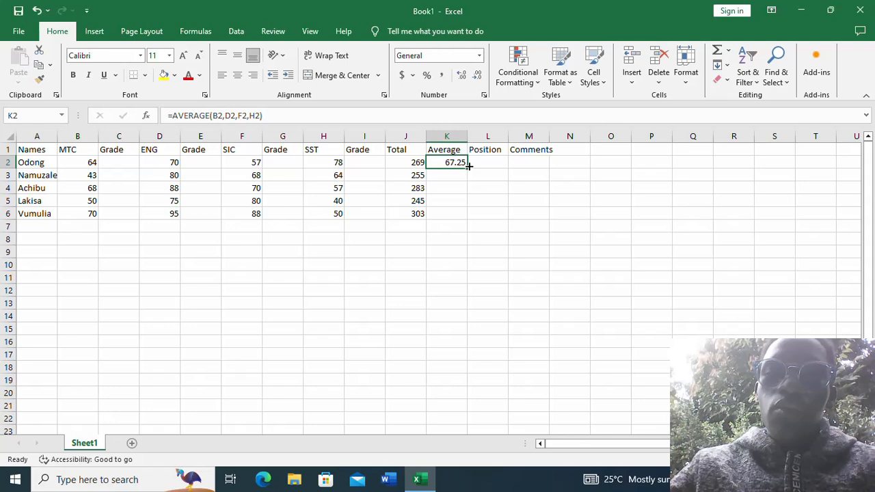
drag(470, 167, 471, 221)
- Rank the first student by MTC mark in Position cell L2 with the formula =RANK(B2,$B$2:$B$6)
click(493, 167)
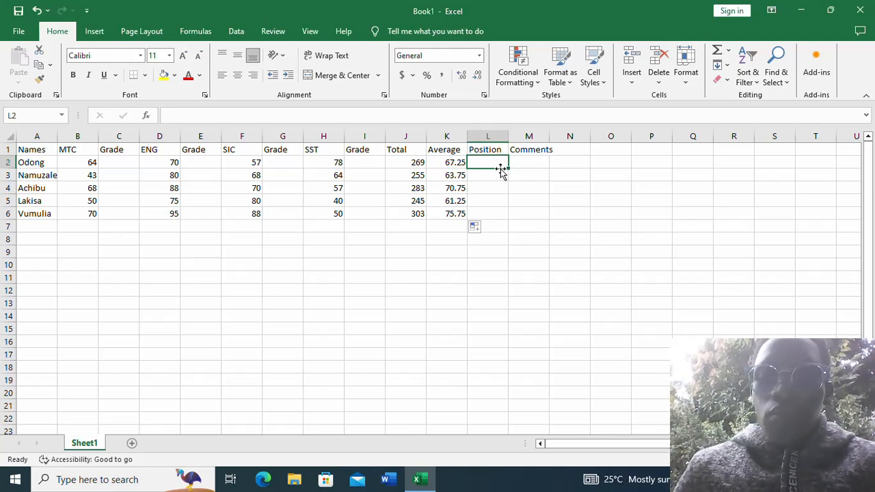
text(=)
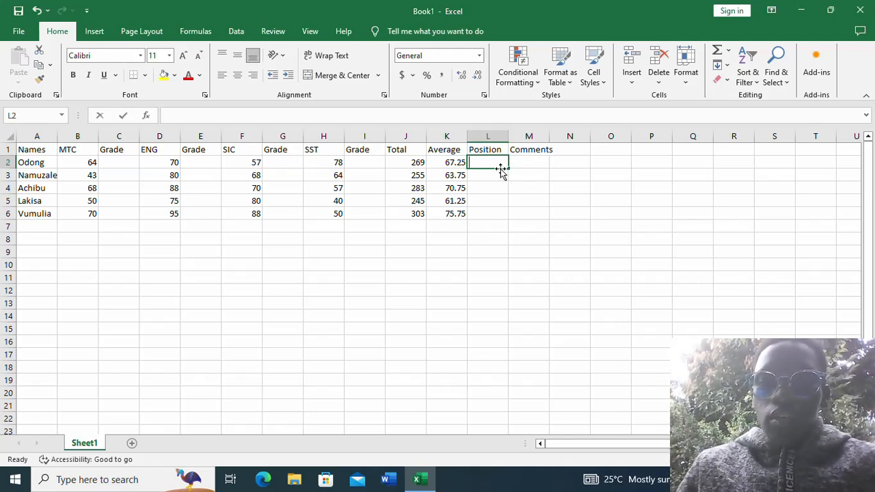
text(rank)
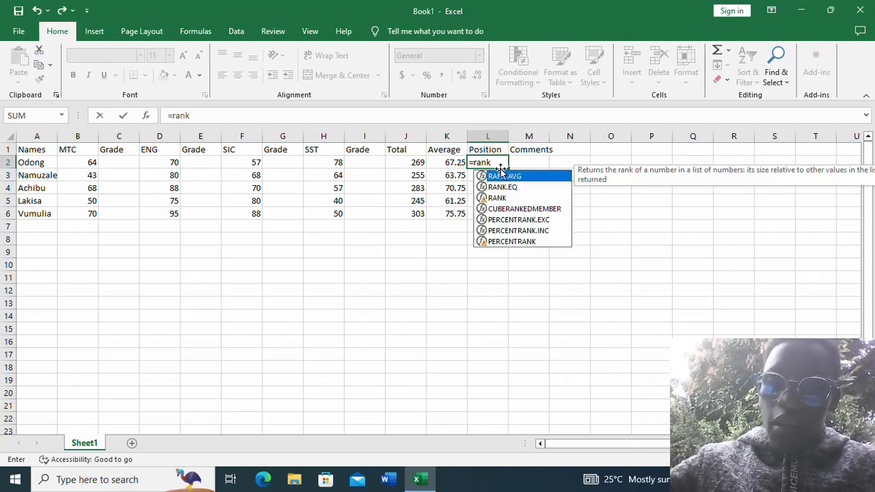
text(()
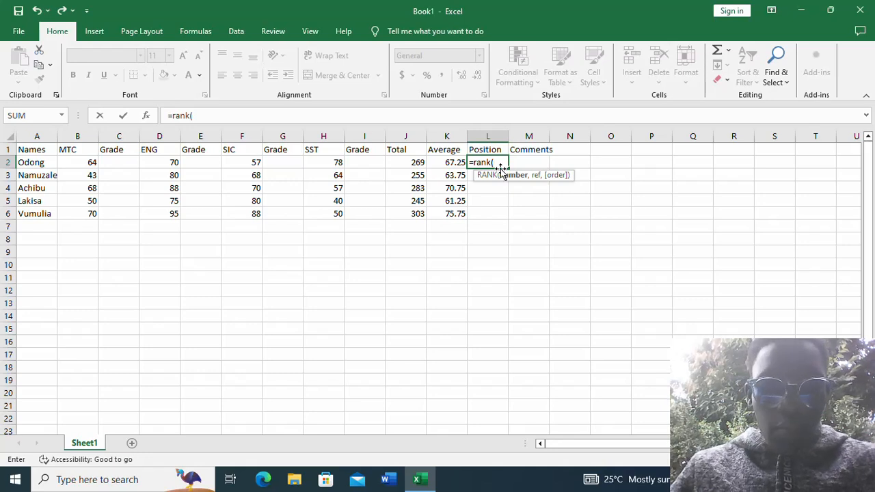
text(b2)
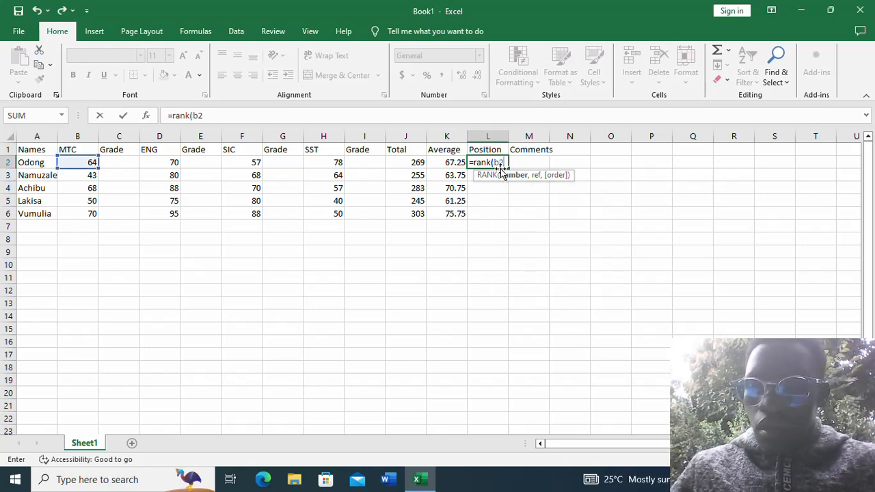
text(,)
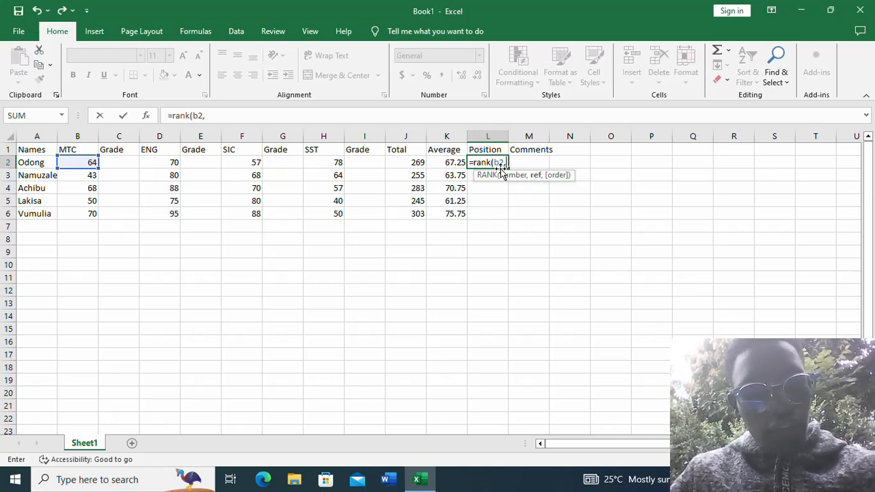
text($)
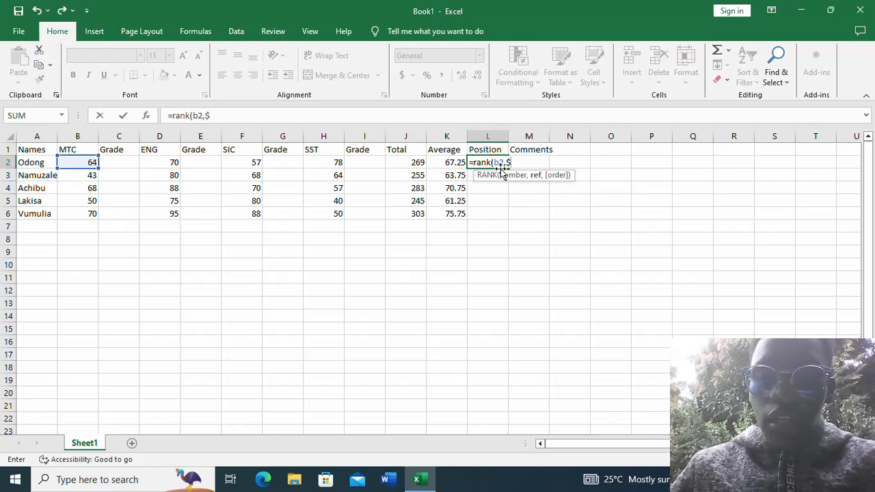
text(b)
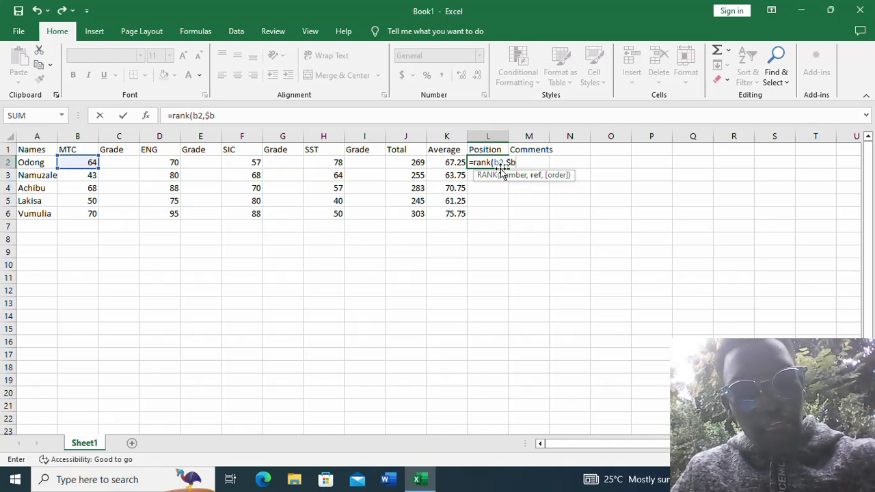
text($)
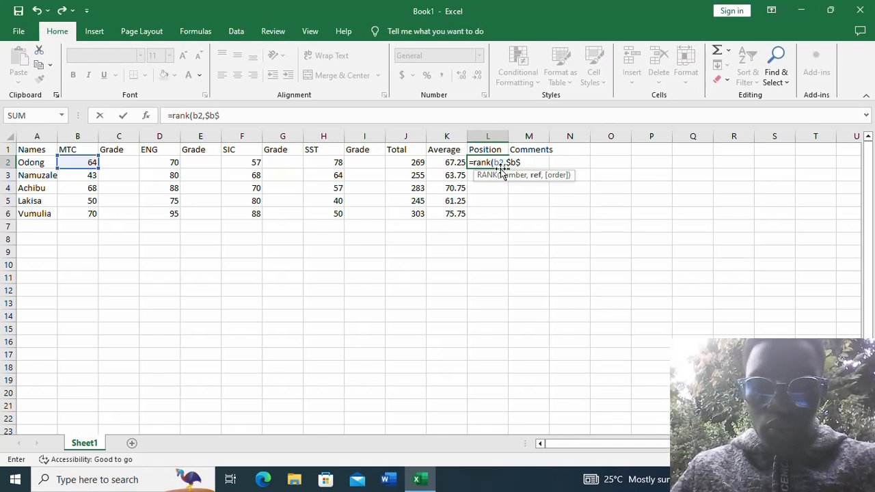
text(2)
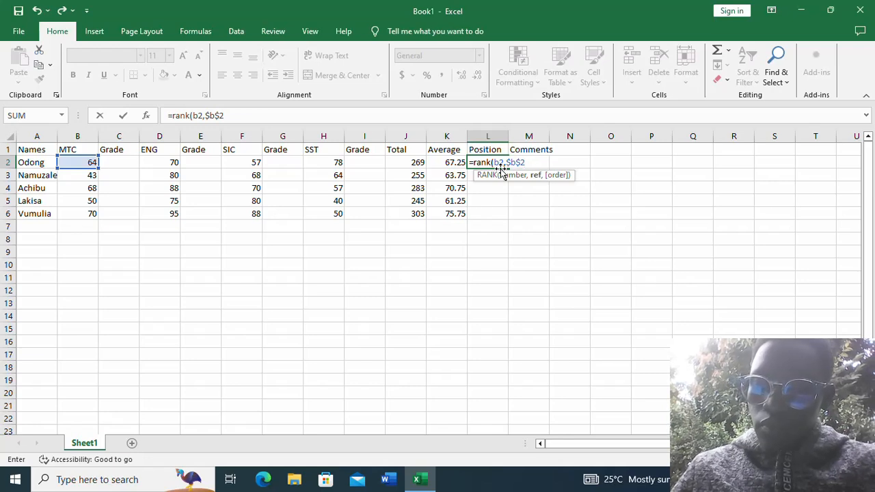
text(:)
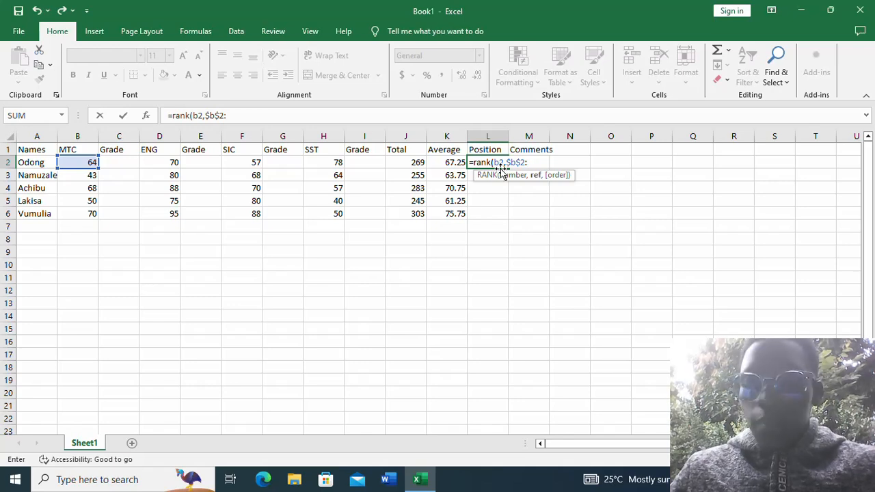
text($)
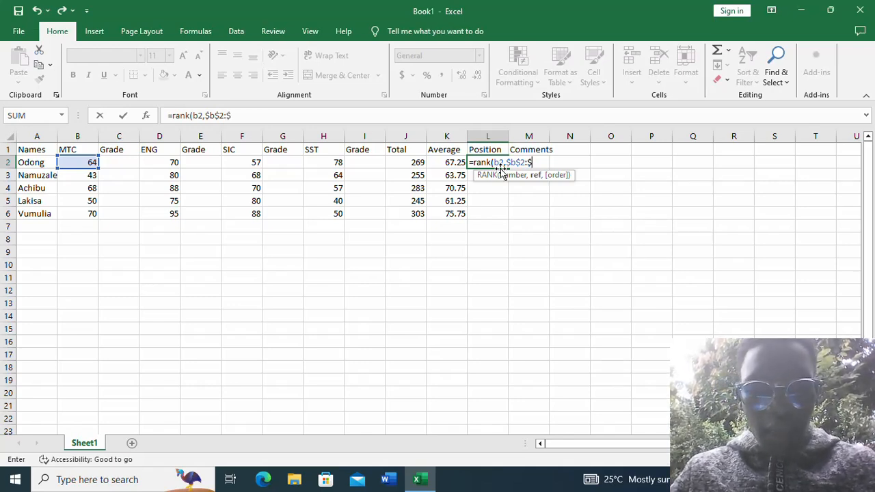
text(b)
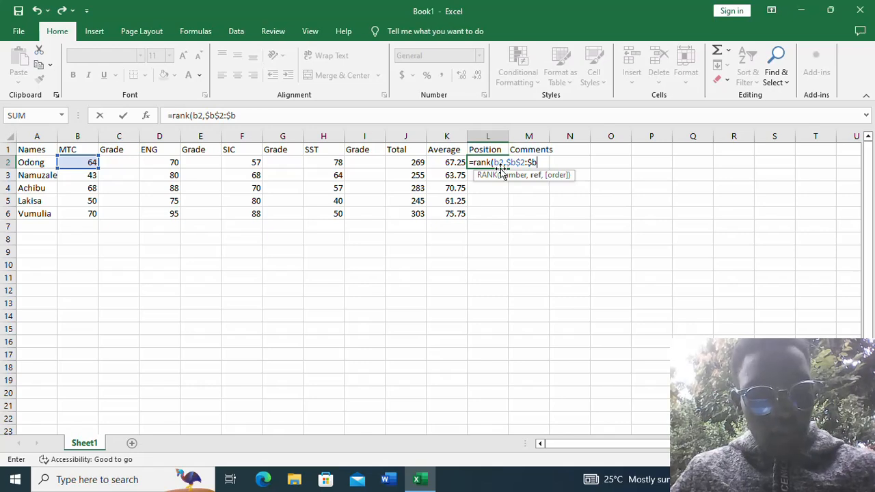
text($)
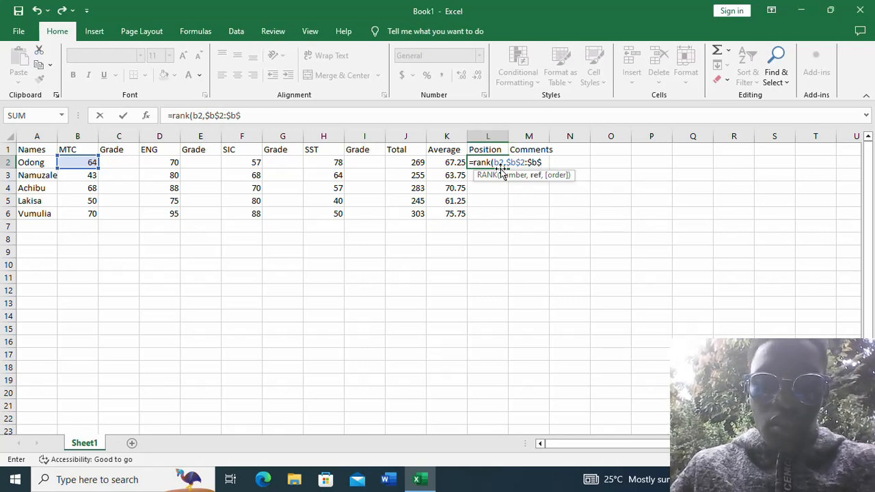
text(6)
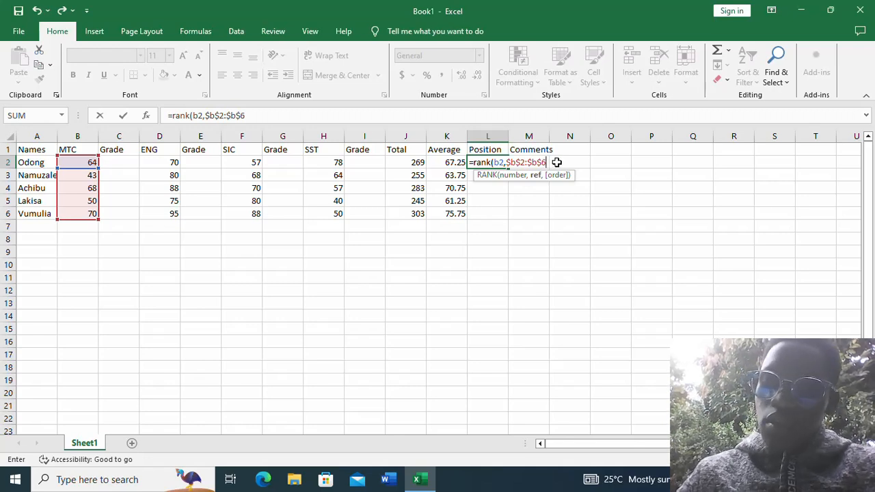
text())
key(Return)
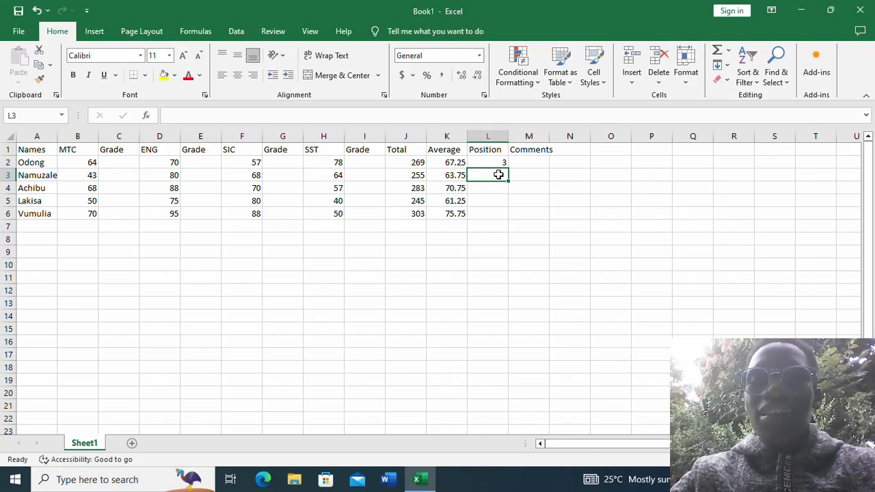
- Fill the rank formula from L2 down to L6 for the remaining students
click(500, 162)
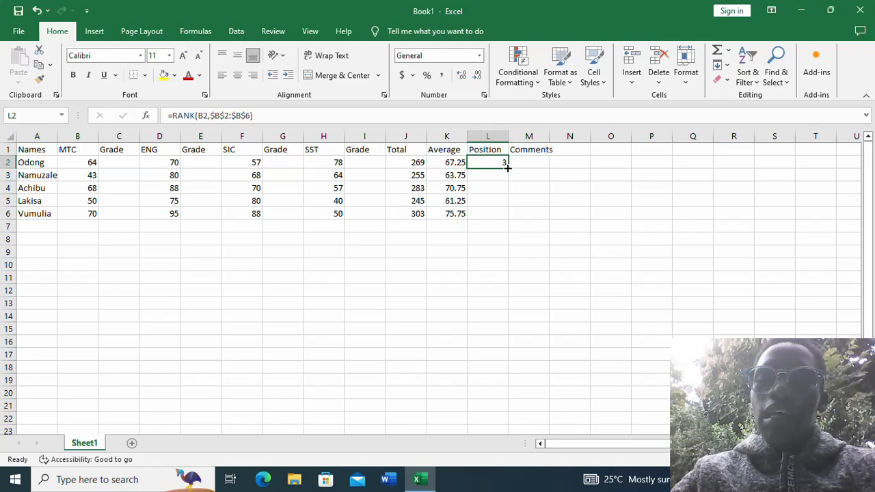
drag(508, 168, 512, 219)
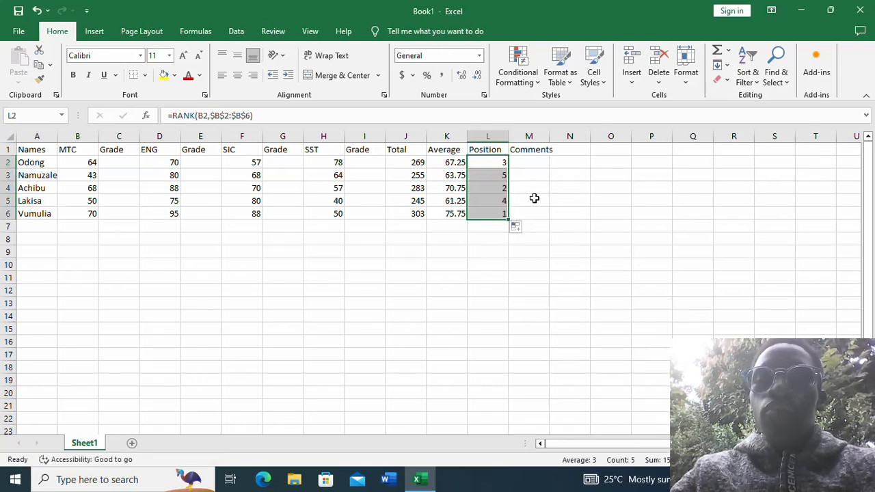
- Start a grade formula in C2 that gives "d1" for an MTC mark of 90 or more: =if(b2>=90,"d1"
click(533, 161)
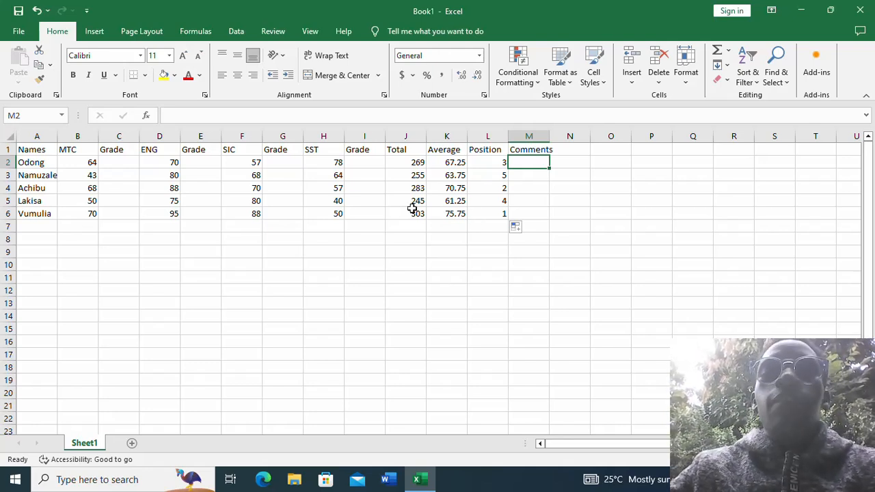
click(121, 164)
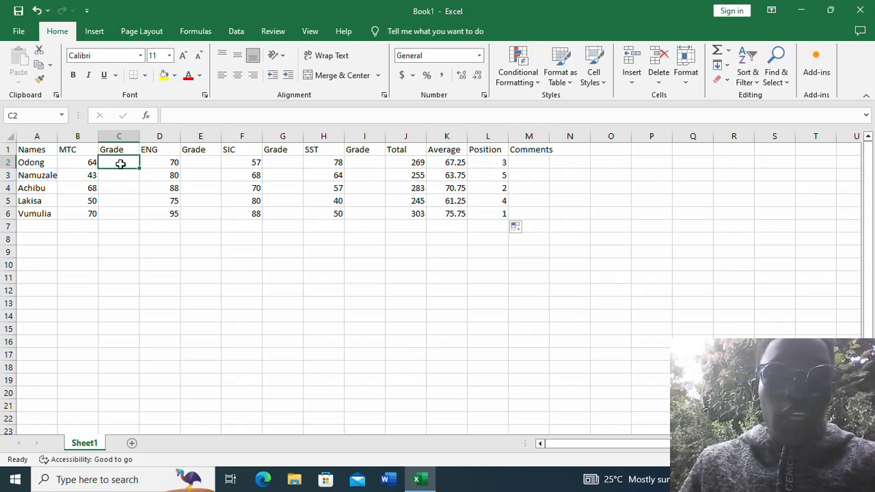
text(=)
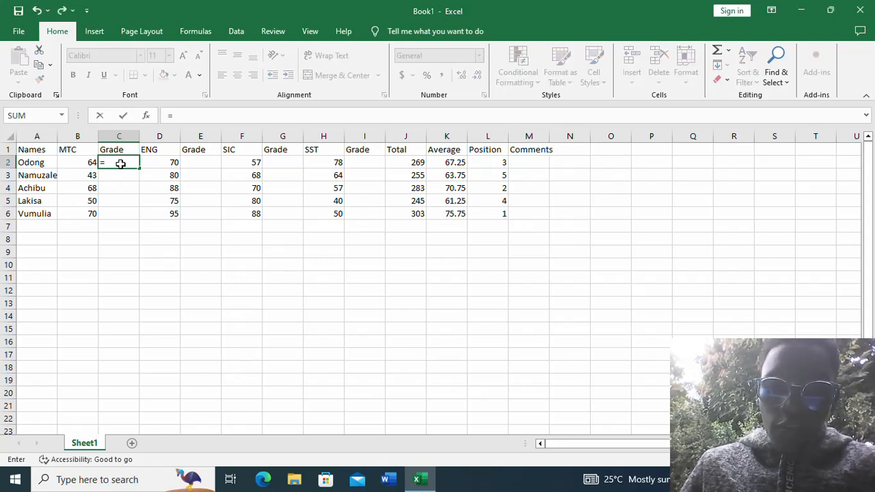
text(if)
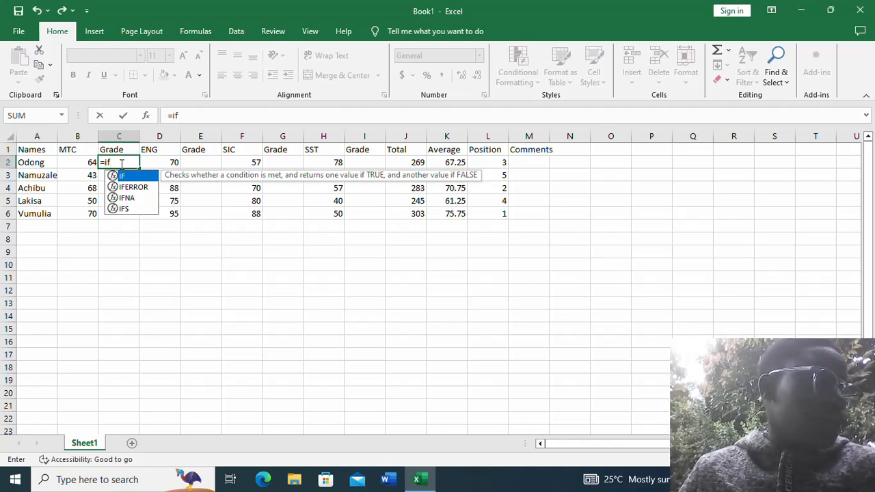
text(()
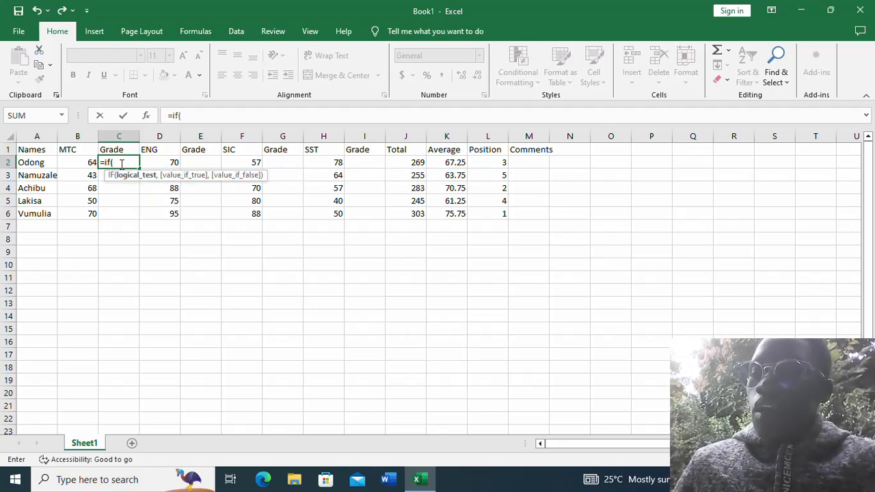
text(b2)
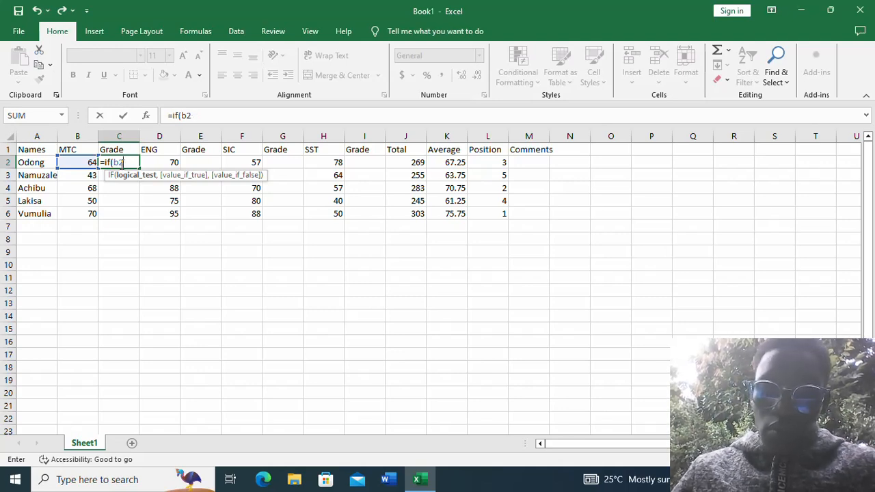
text(>=)
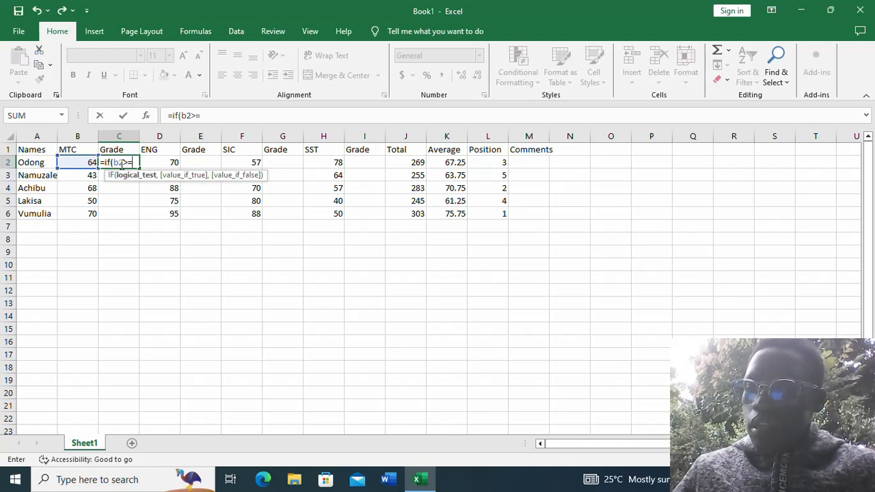
text(90)
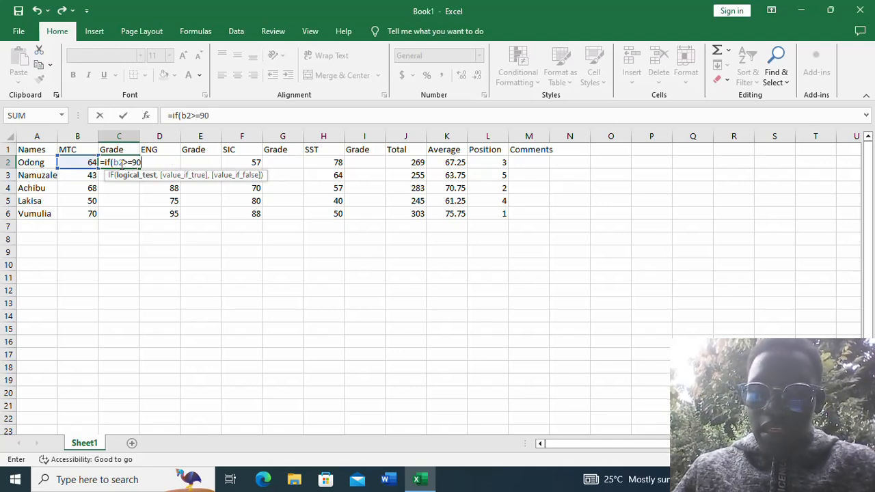
text(,)
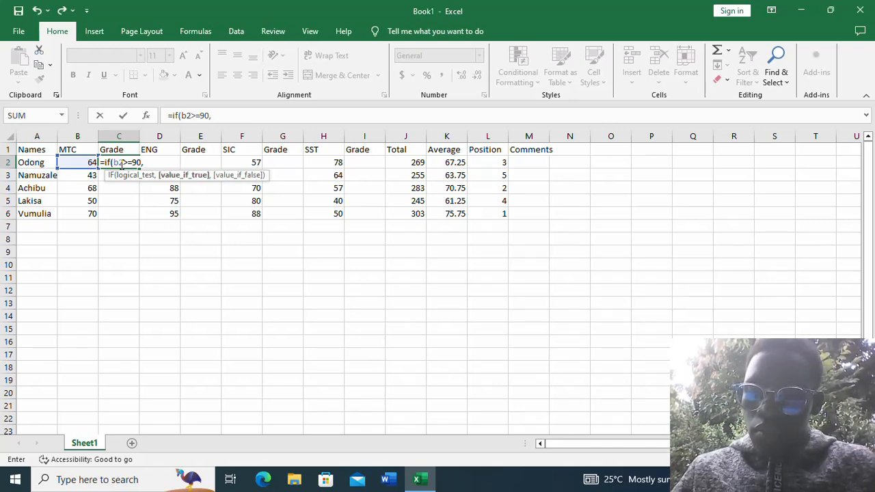
text(")
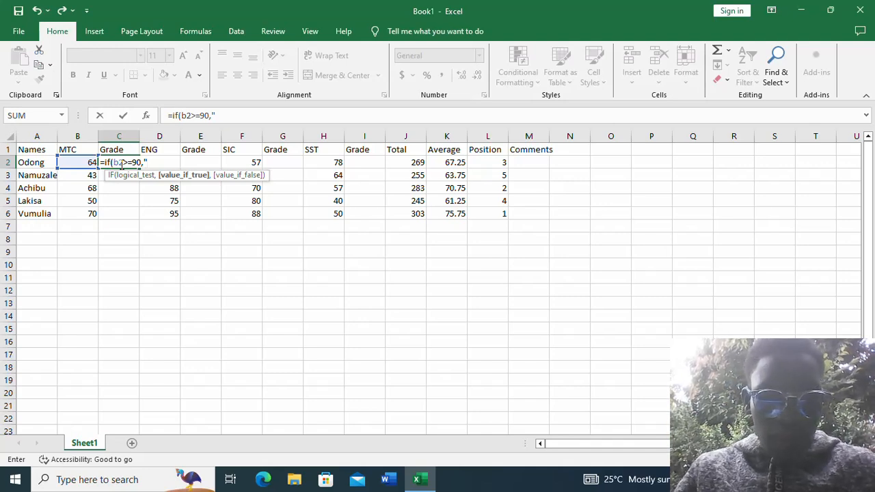
text(d1)
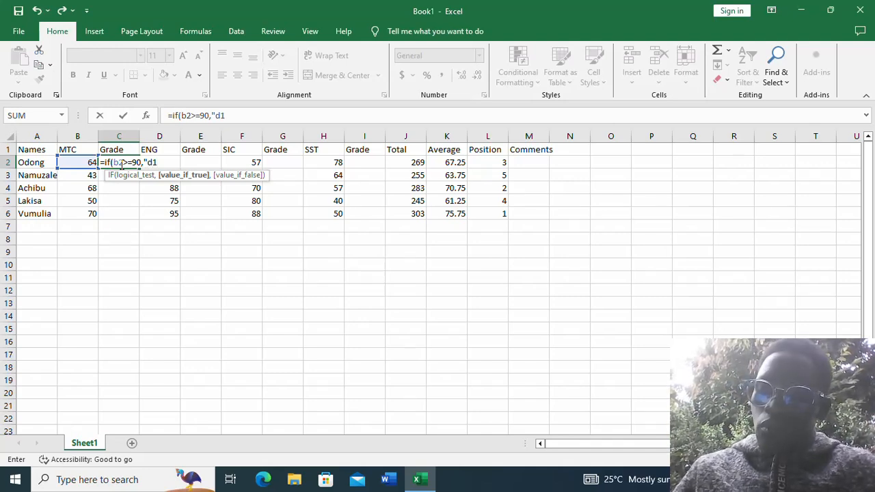
text(")
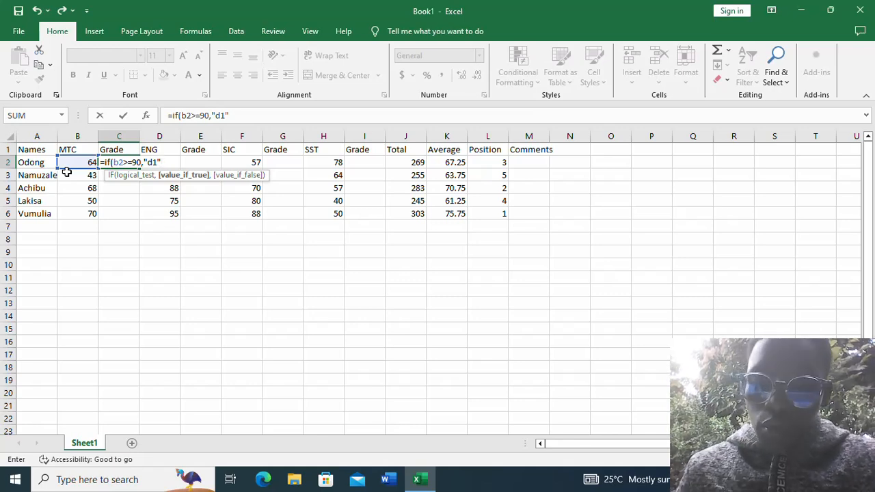
- Extend the C2 grade formula with a nested condition giving "d2" for 80 or more: ,if(b2>=80,"d2"
text(,)
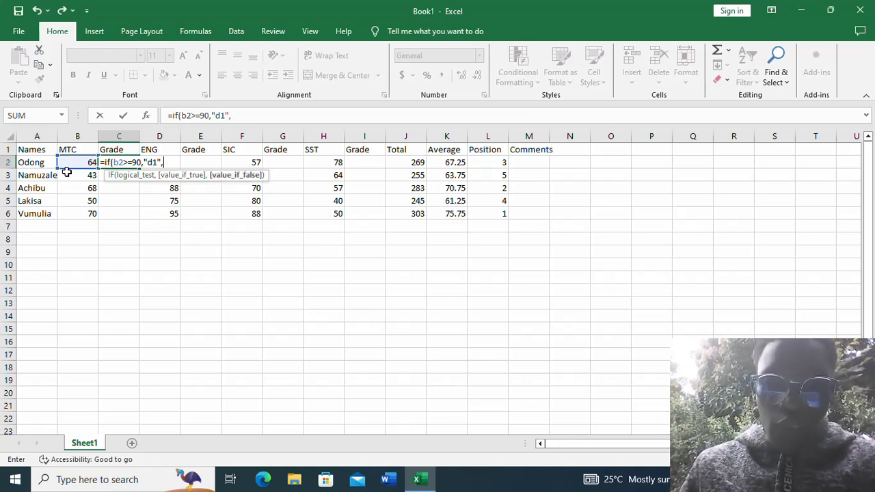
text(if)
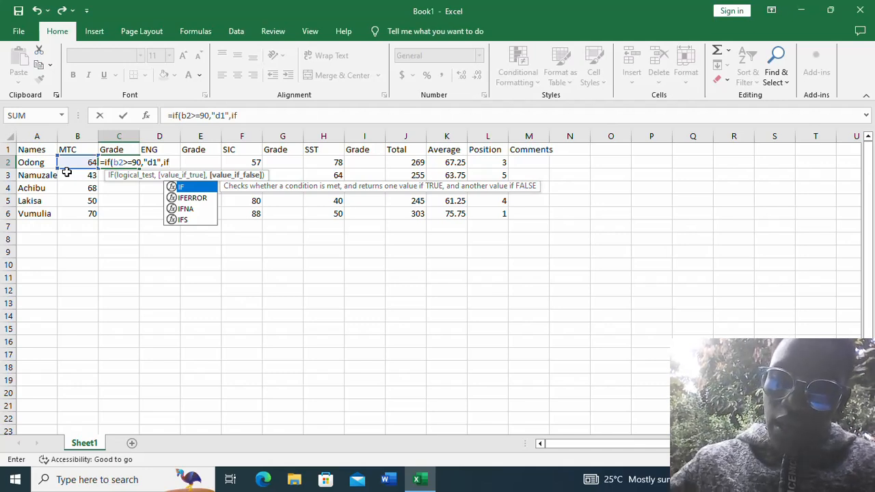
text( ()
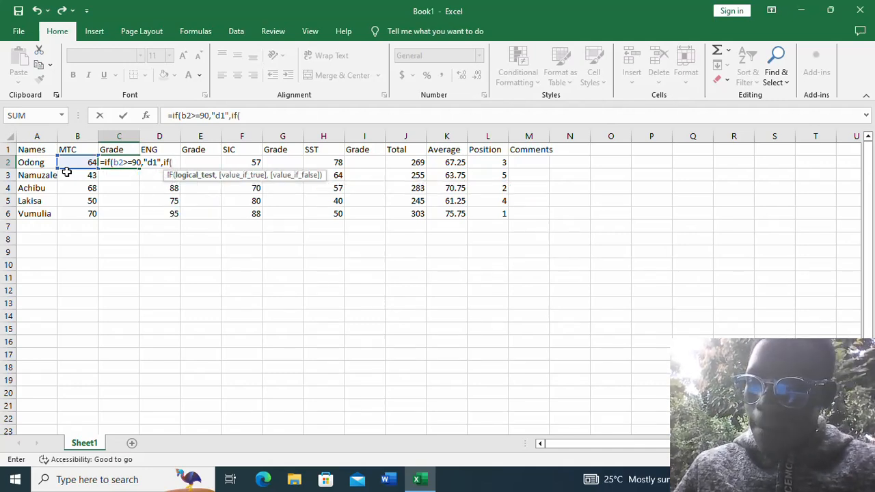
text(b2)
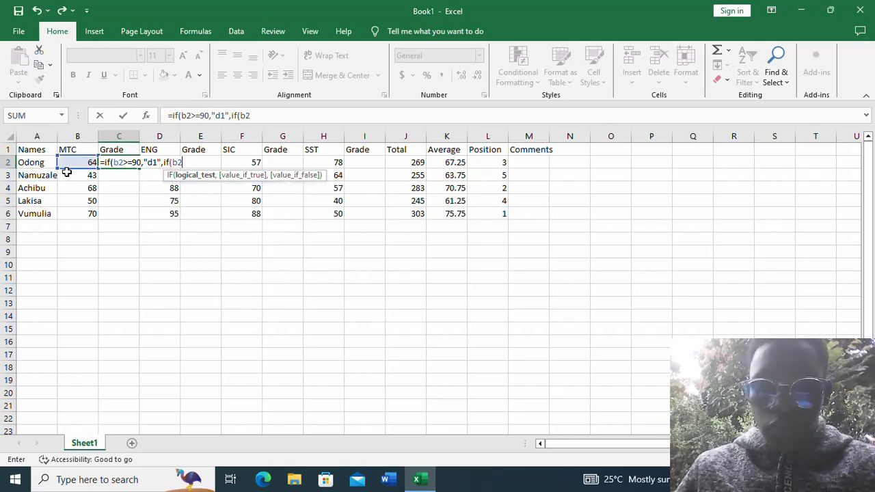
text(>)
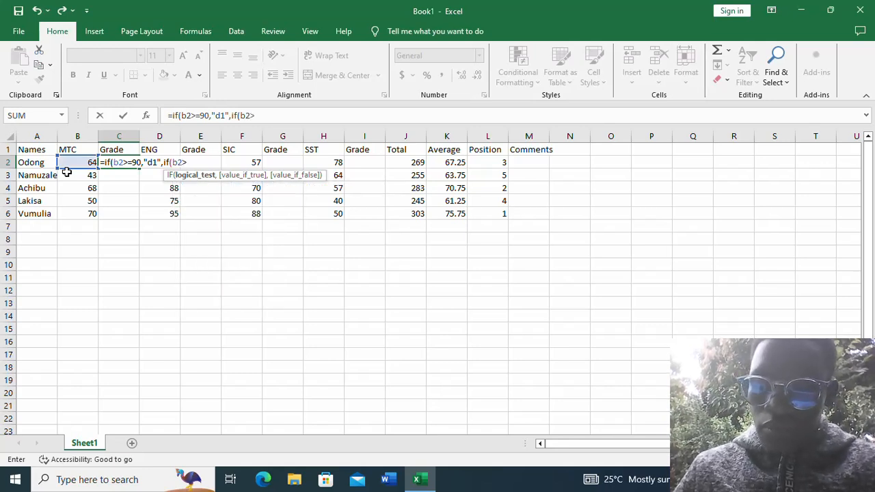
text(=)
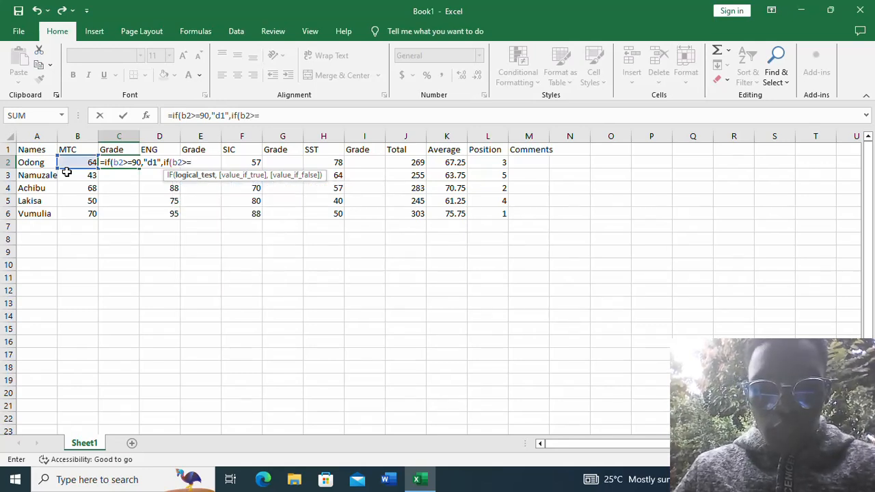
text(80)
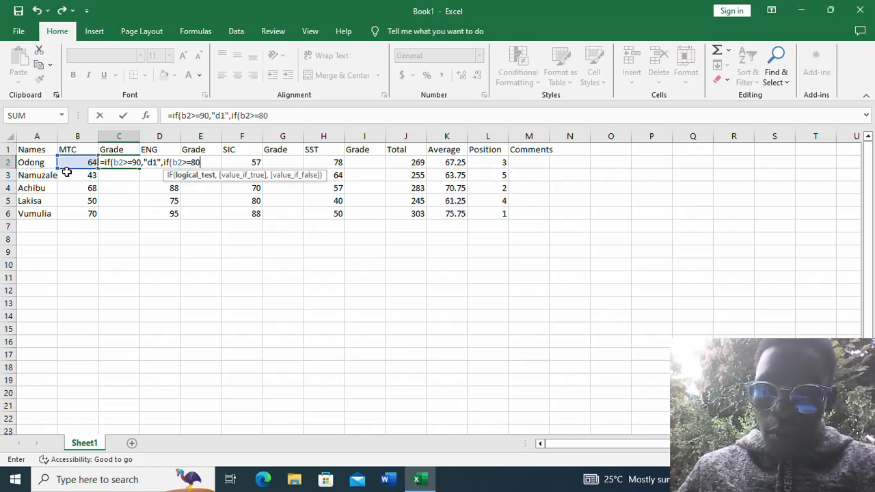
text(,)
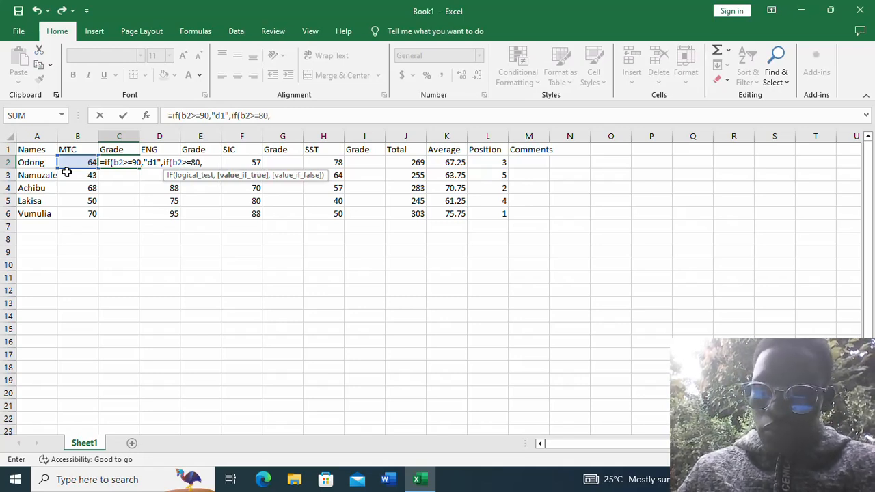
text(")
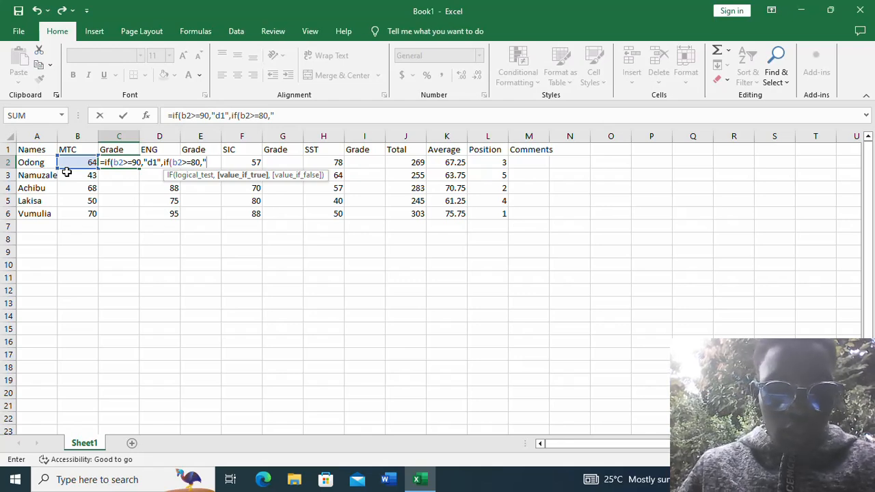
text(d2)
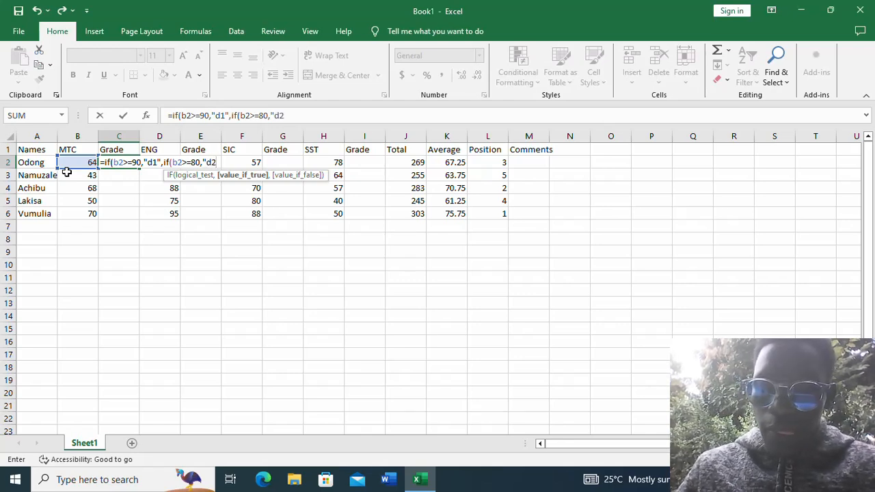
text(")
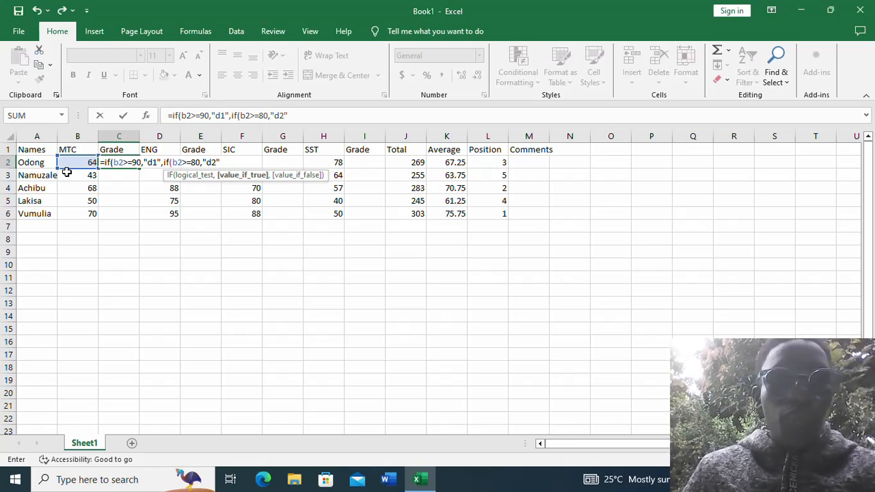
- Extend the C2 grade formula with a nested condition giving "c3" for 70 or more: ,if(b2>=70,"c3"
text(,i)
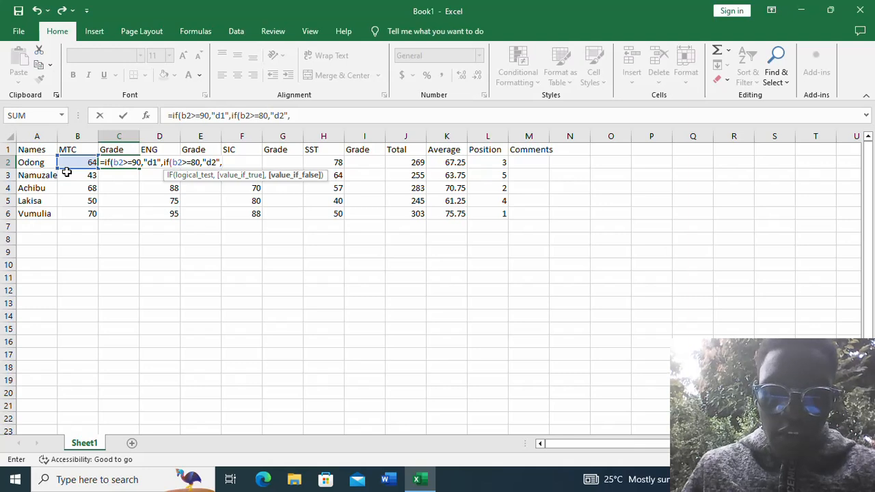
text(f)
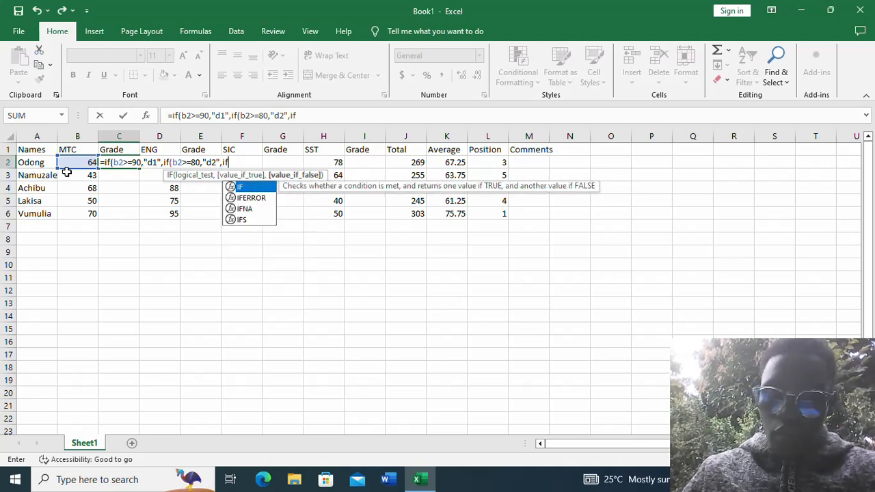
text(()
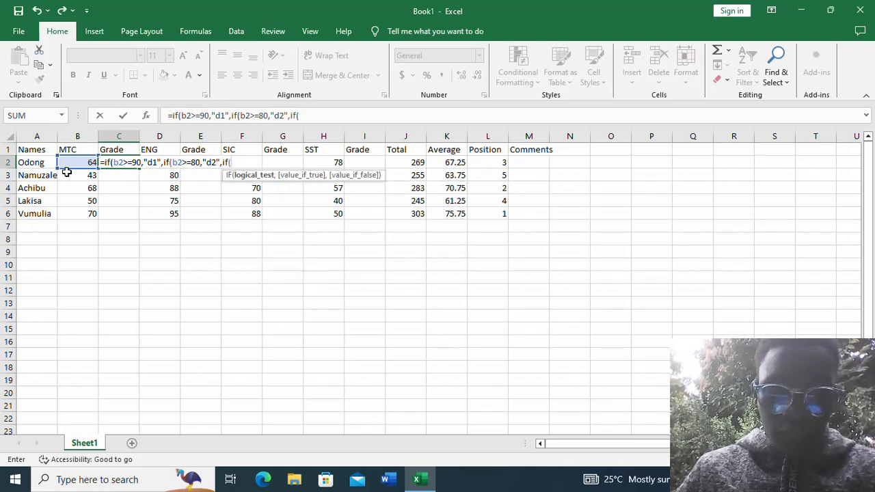
text(b2)
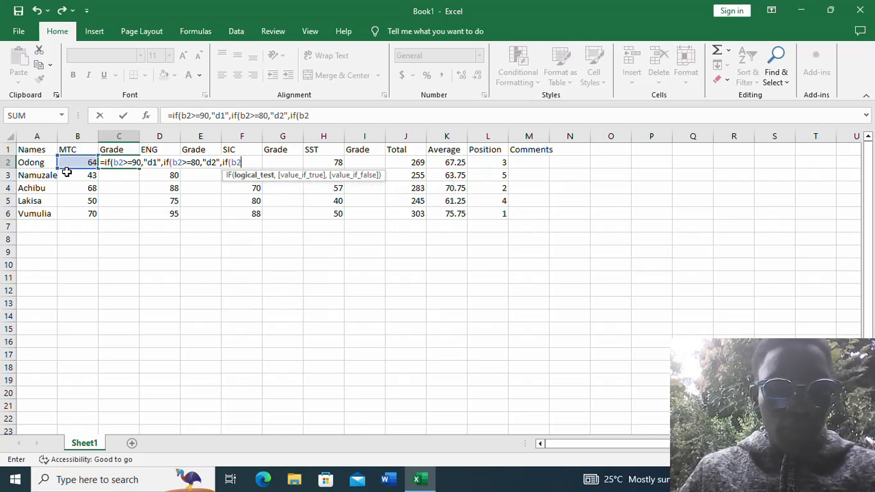
text(>)
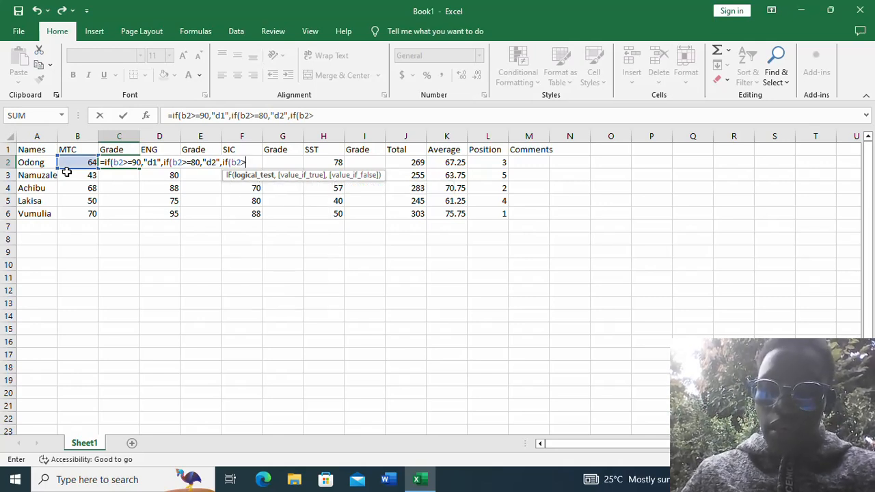
text(=)
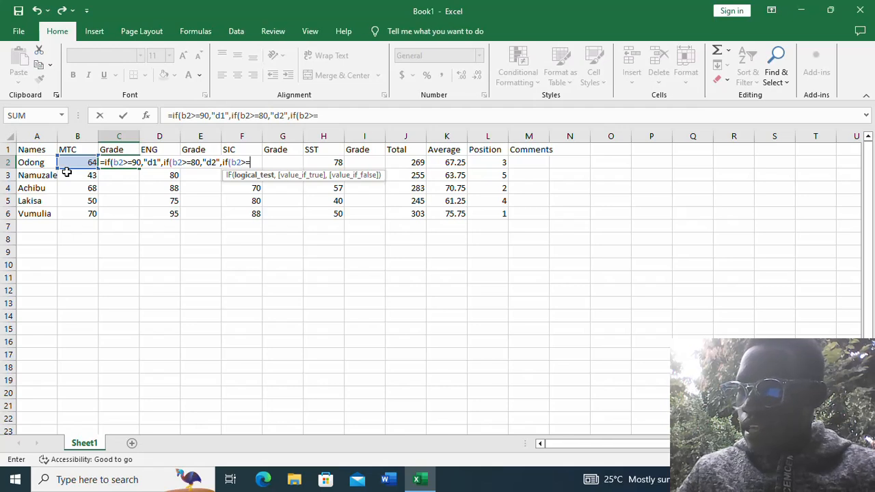
text(70)
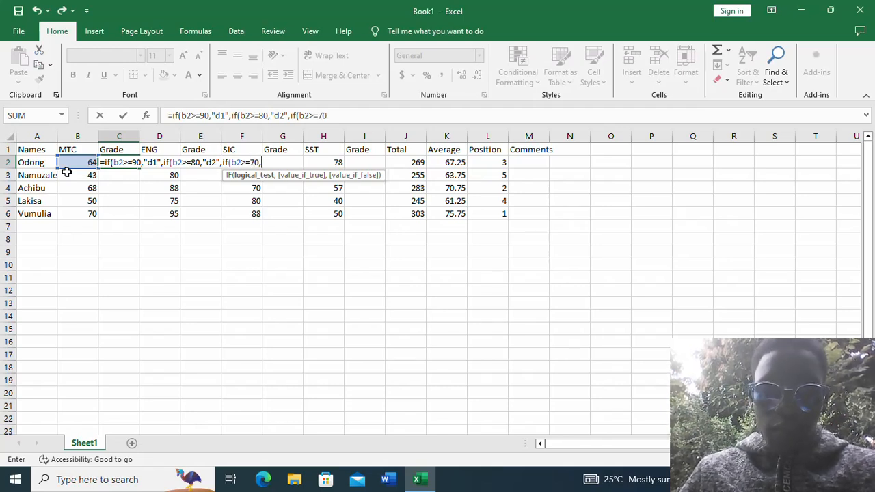
text(,")
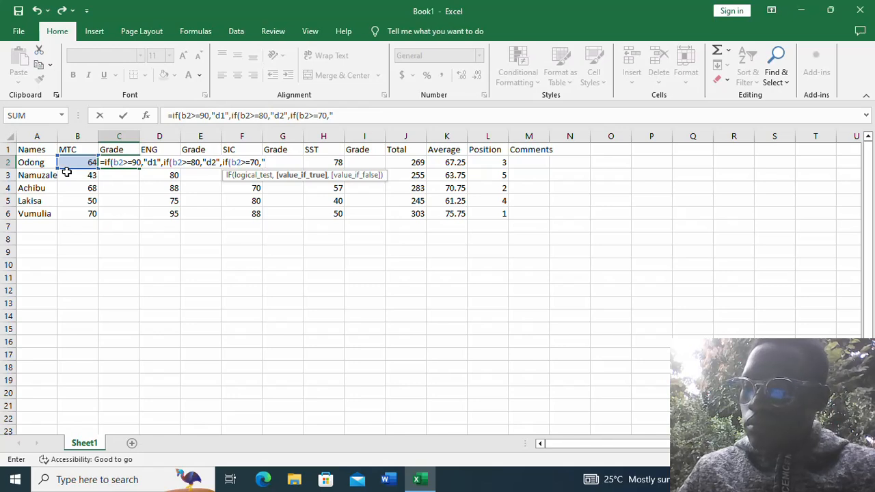
text(c)
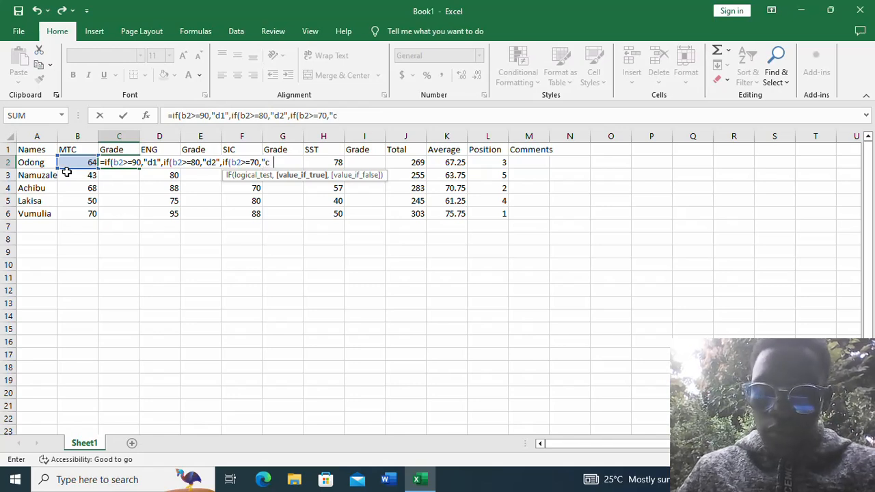
text(3')
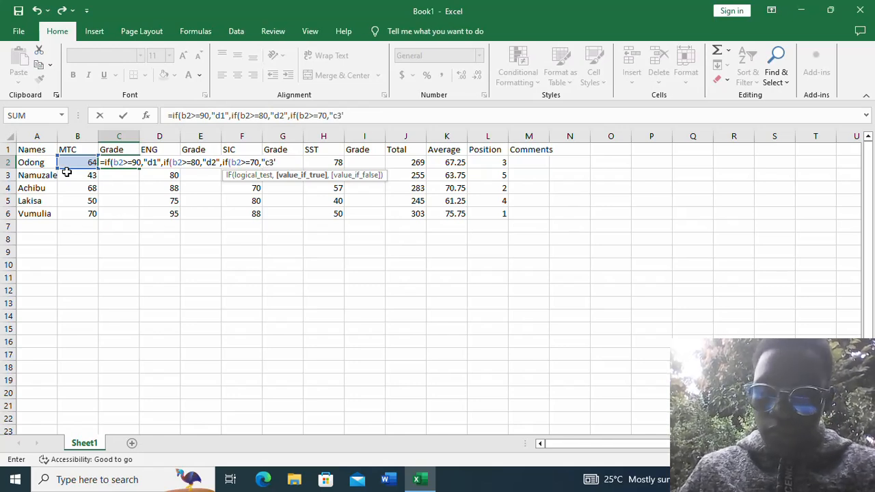
key(BackSpace)
text(")
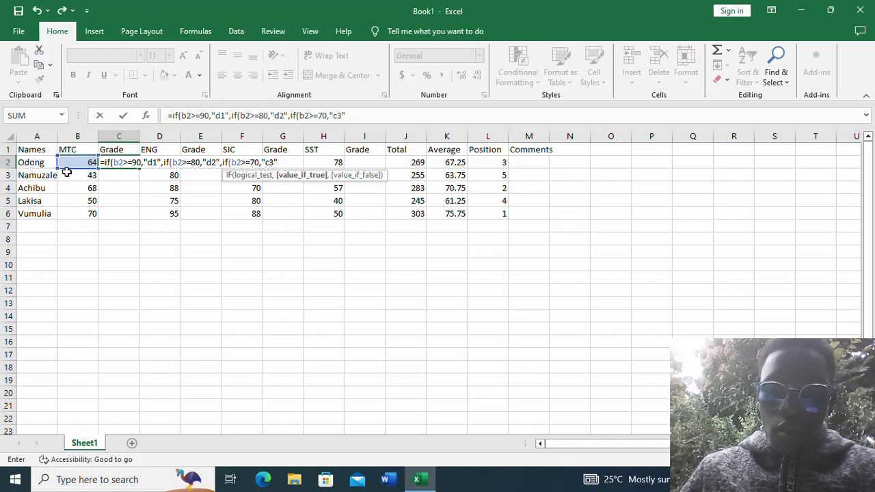
- Extend the C2 grade formula with a nested condition giving "c4" for 65 or more: ,if(b2>=65,"c4"
text(,if)
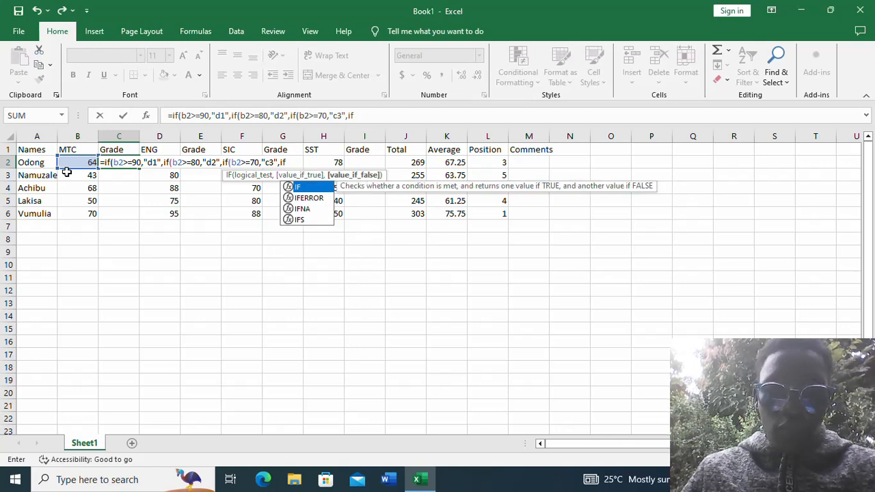
text(()
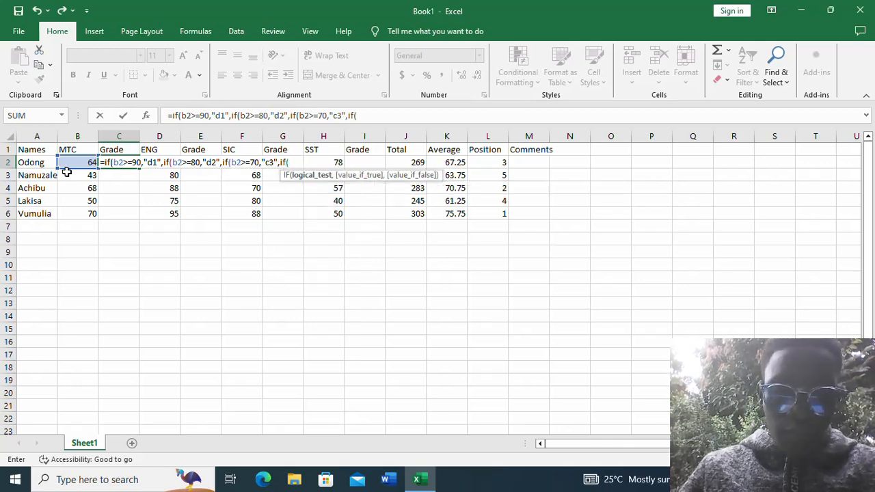
text(b2)
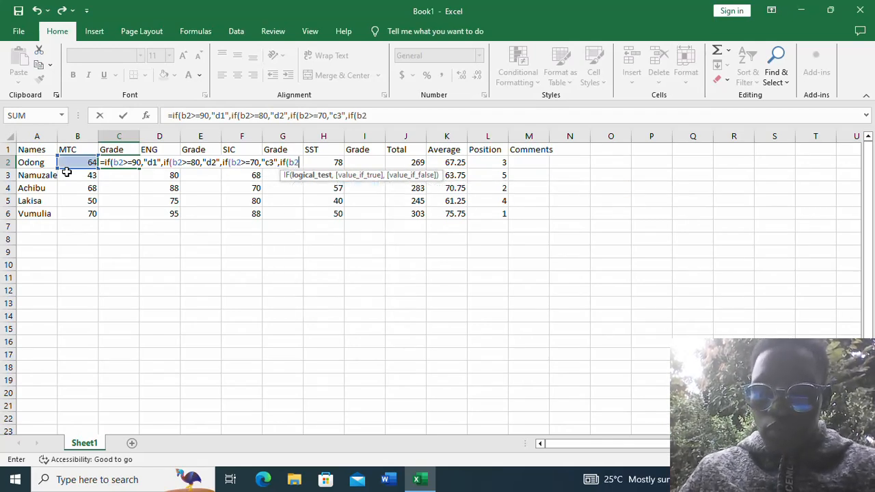
text(>=)
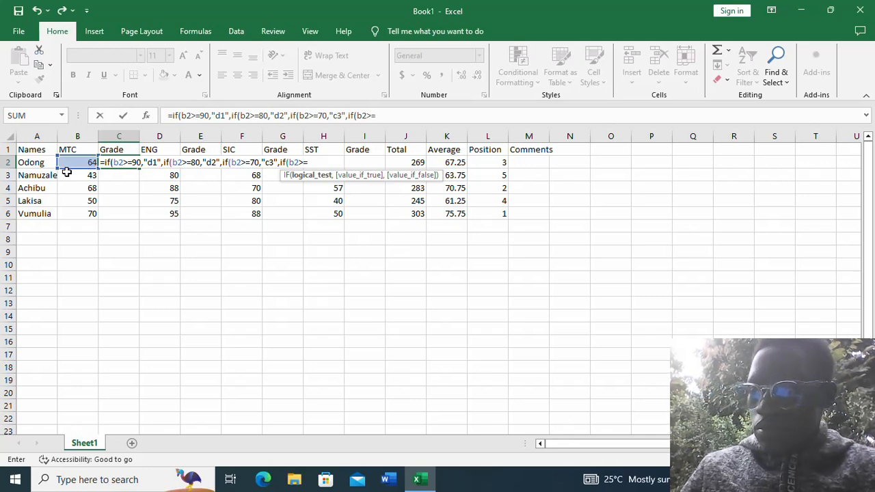
text(6)
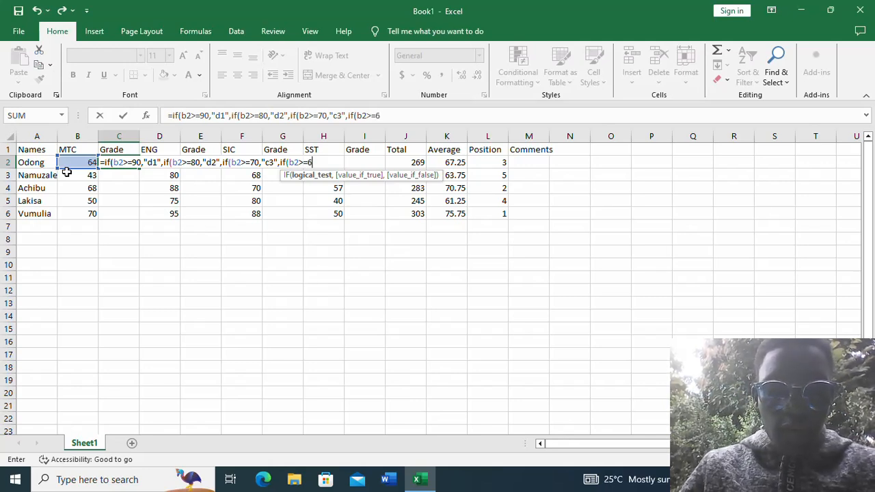
text(5,)
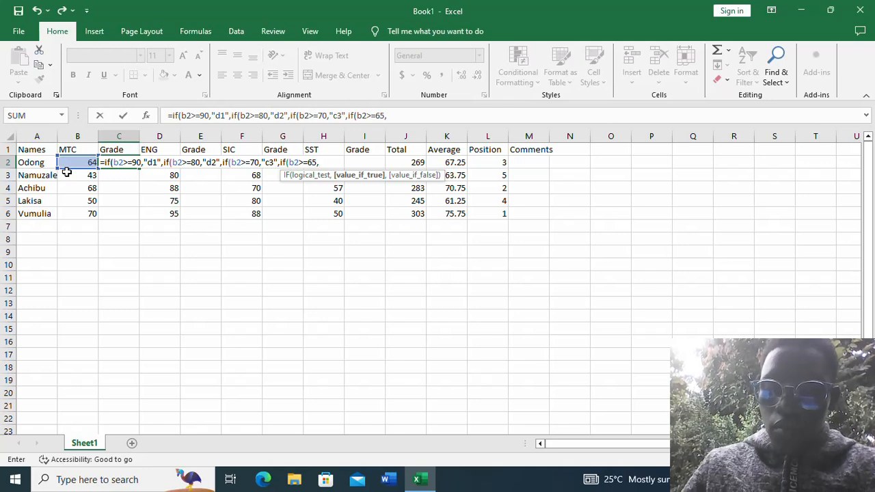
text(")
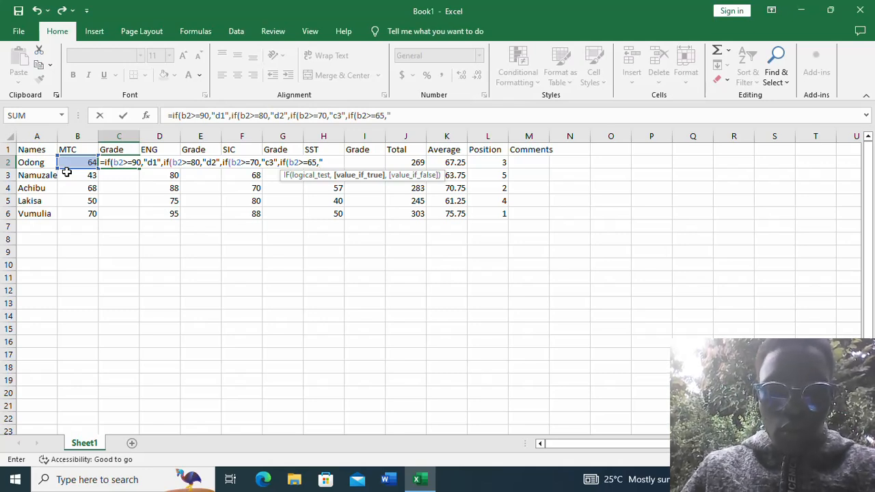
text(c4)
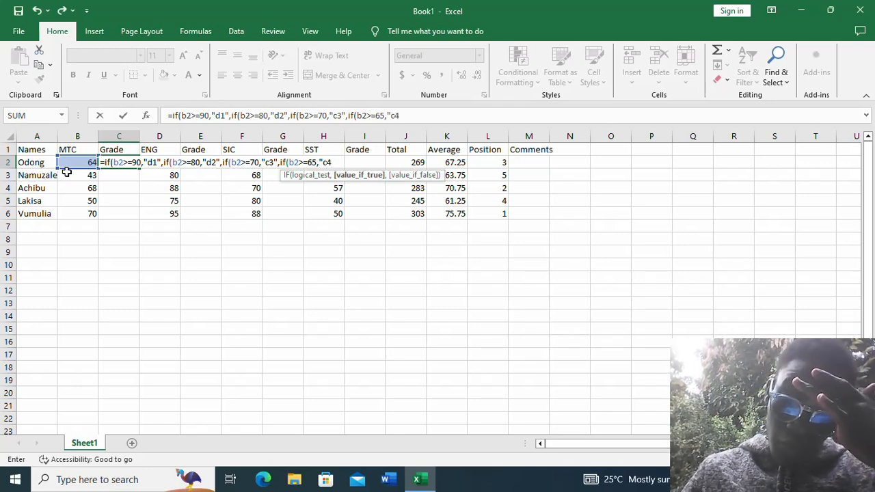
text(")
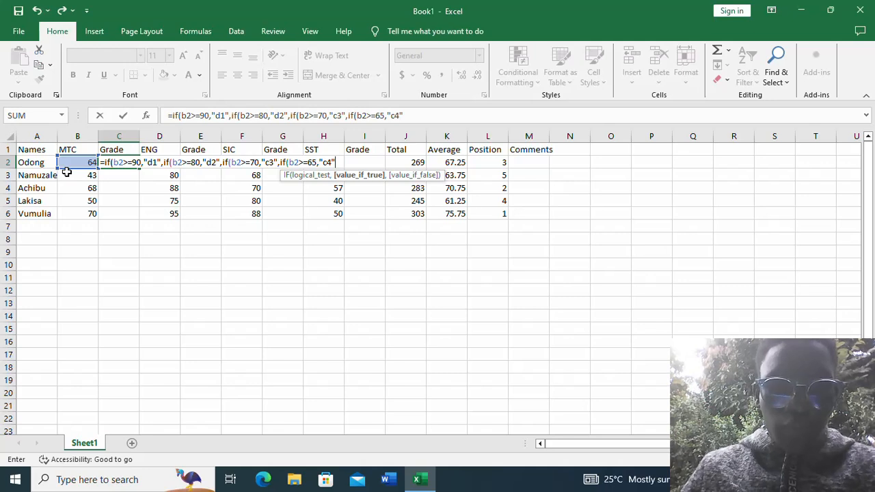
- Extend the C2 grade formula with a nested condition giving "c5" for 60 or more: ,if(b2>=60,"c5"
text(,if)
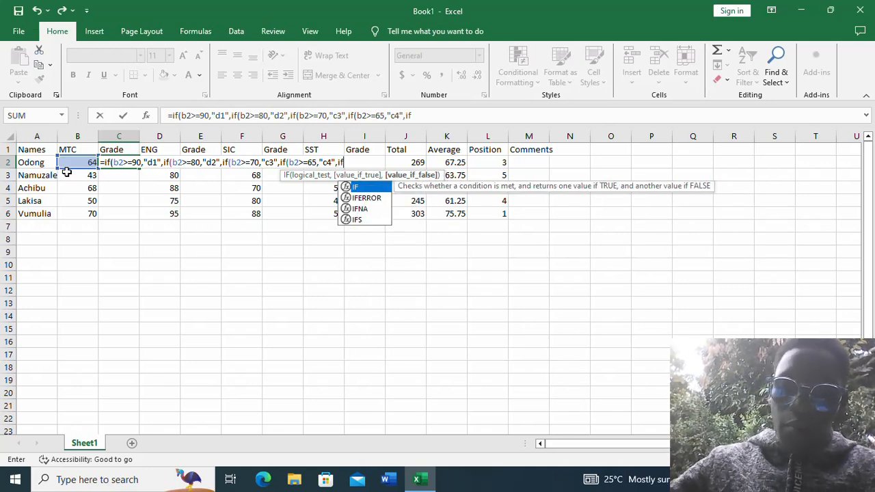
text((b2)
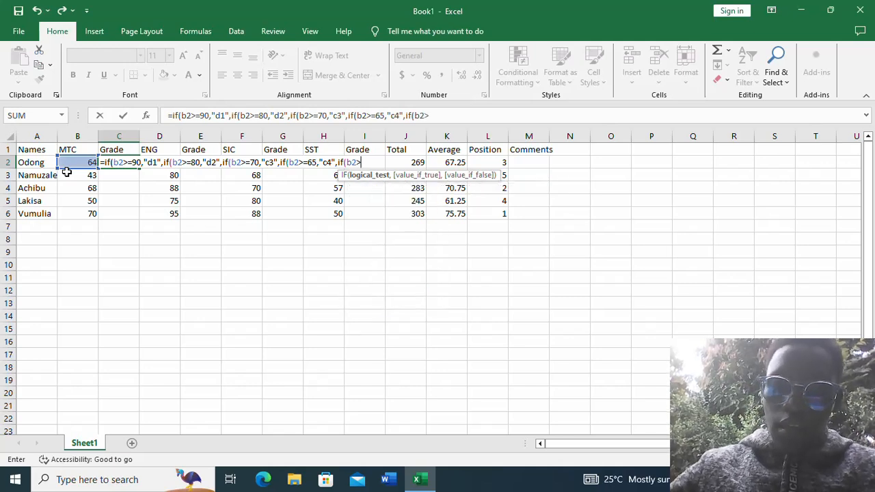
text(>=)
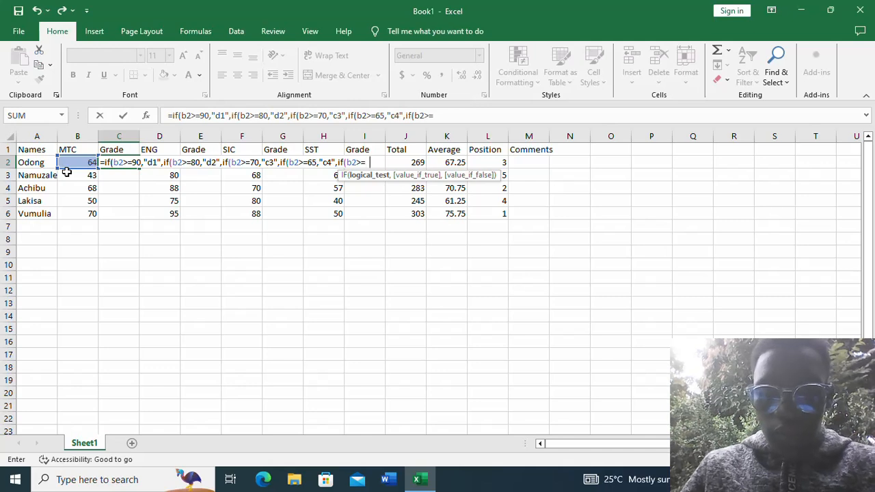
text(60,)
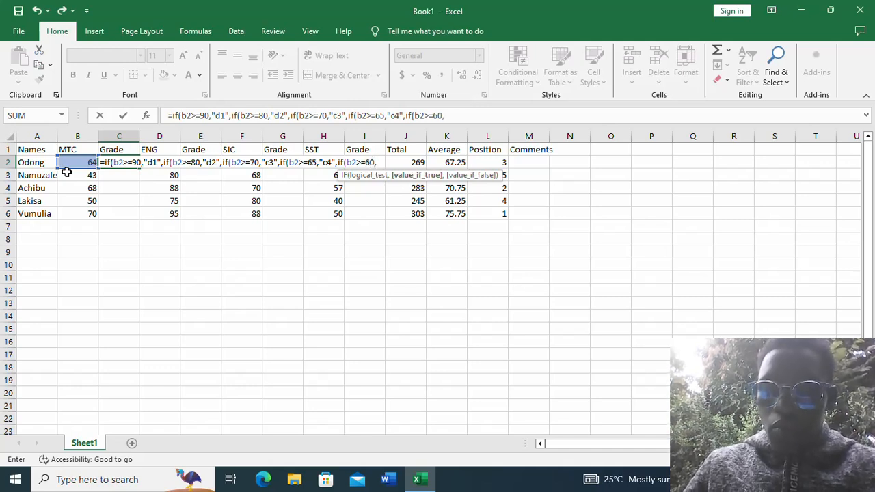
text("c)
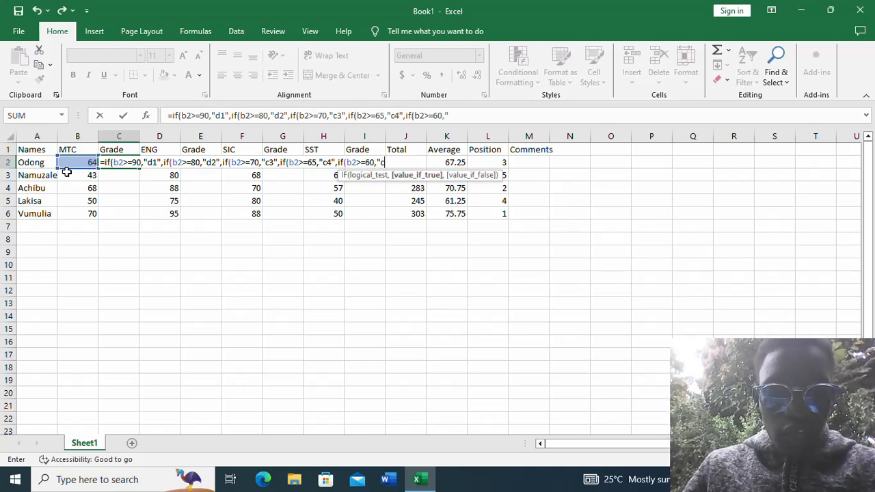
text(5)
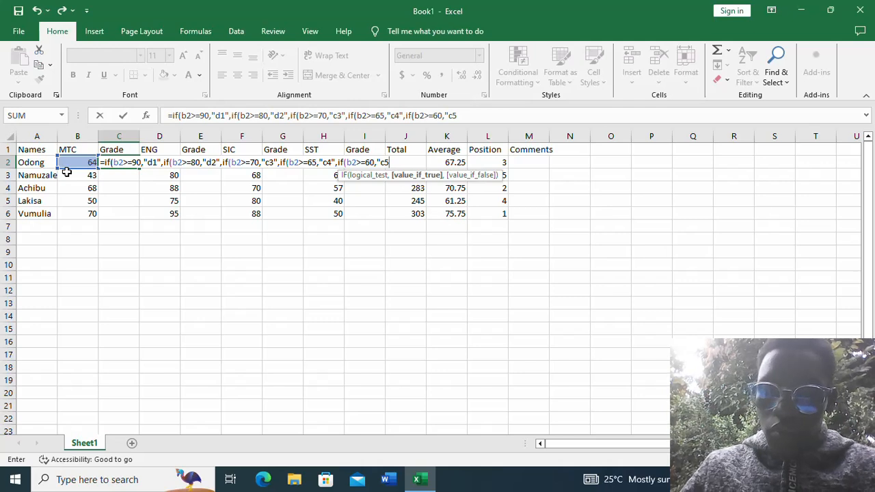
text(")
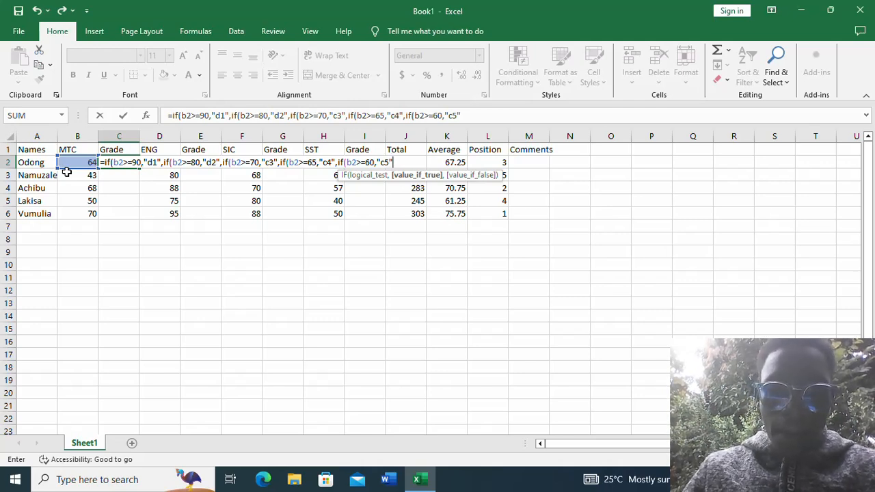
- Extend the C2 grade formula with a nested condition giving "c6" for 55 or more: ,if(b2>=55,"c6"
text(,if)
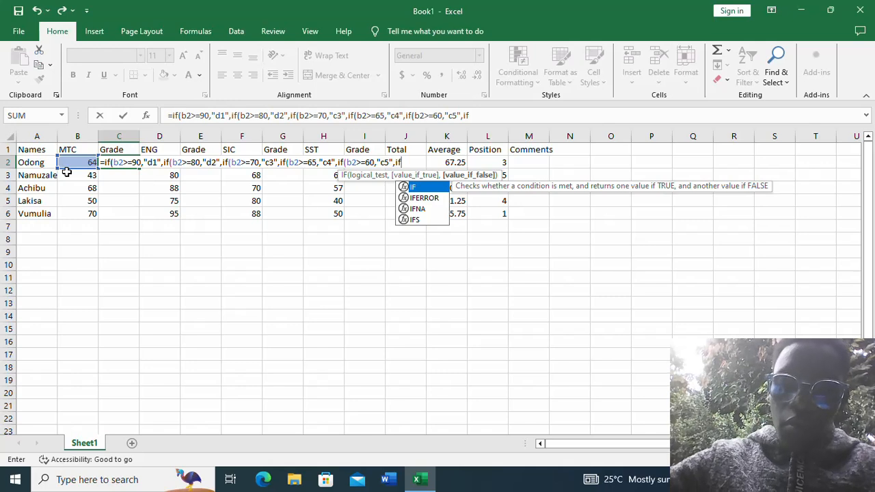
text((b)
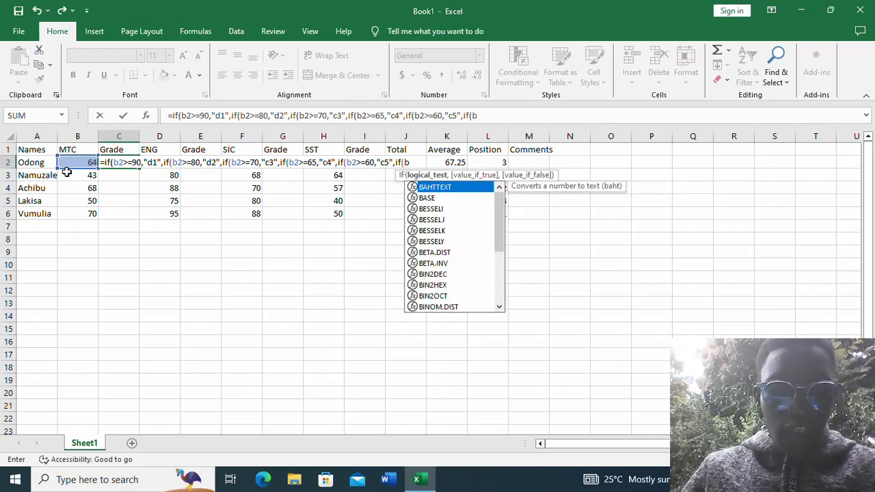
text(2)
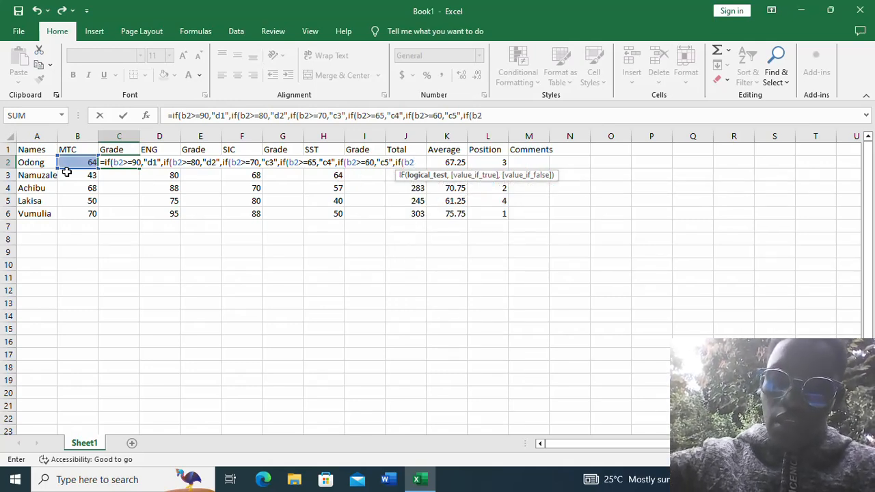
text(>=)
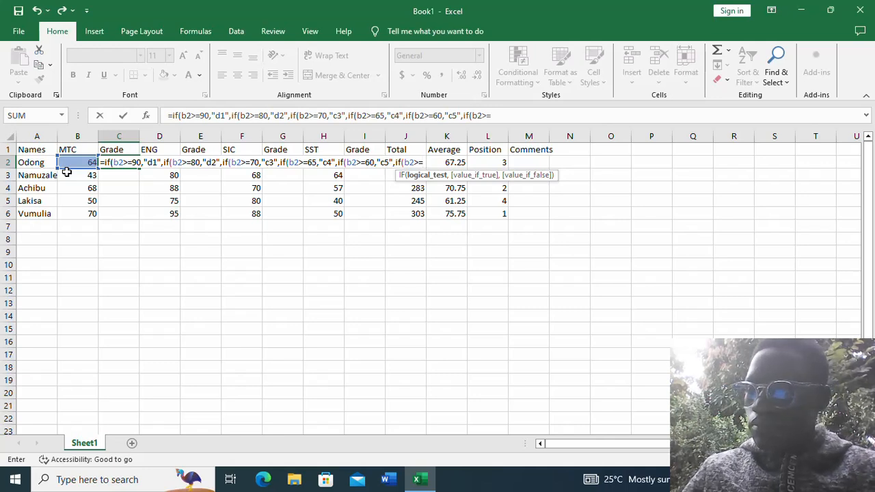
text(55,)
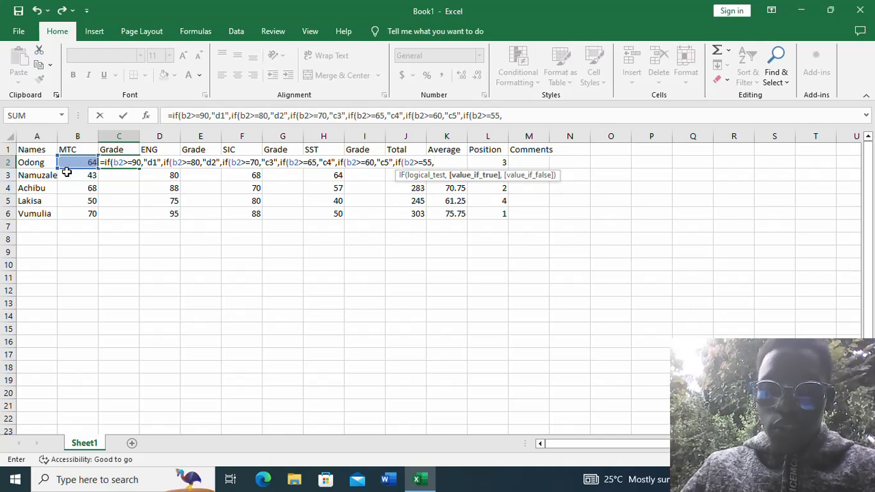
text(")
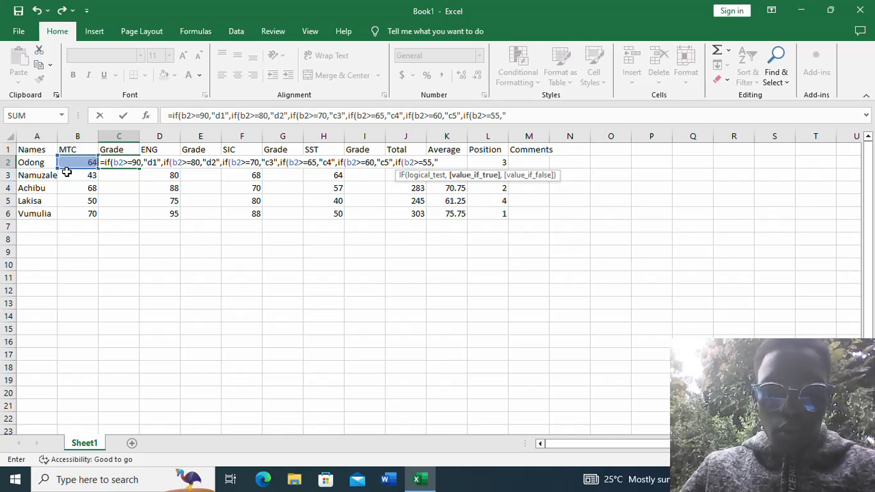
text(c6)
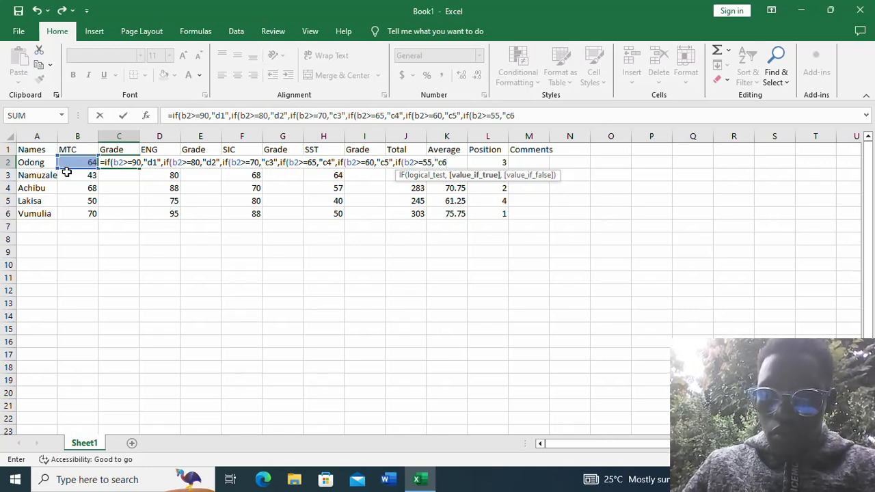
text(")
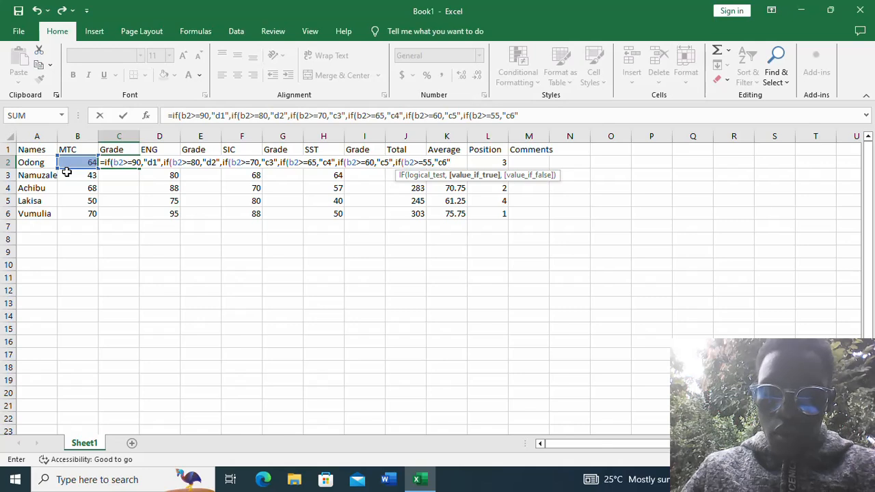
- Extend the C2 grade formula with a nested condition giving "p7" for 50 or more, ending with a comma: ,if(b2>=50,"p7",
text(,if)
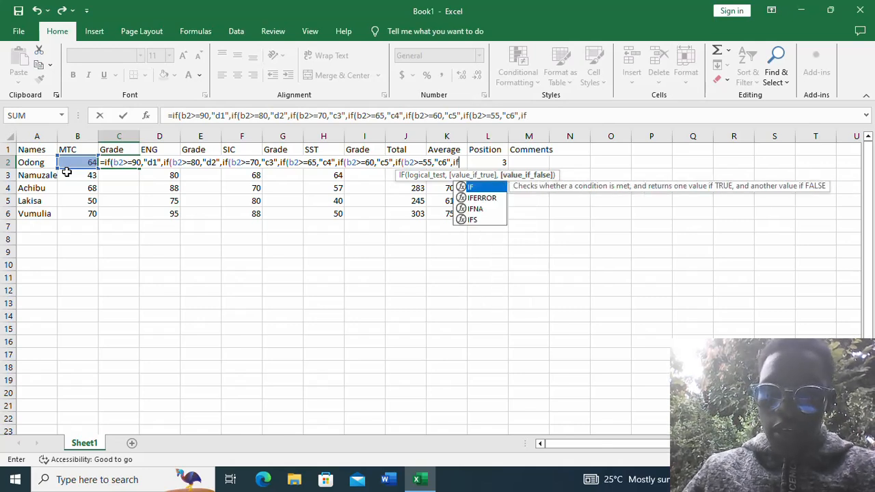
text((b)
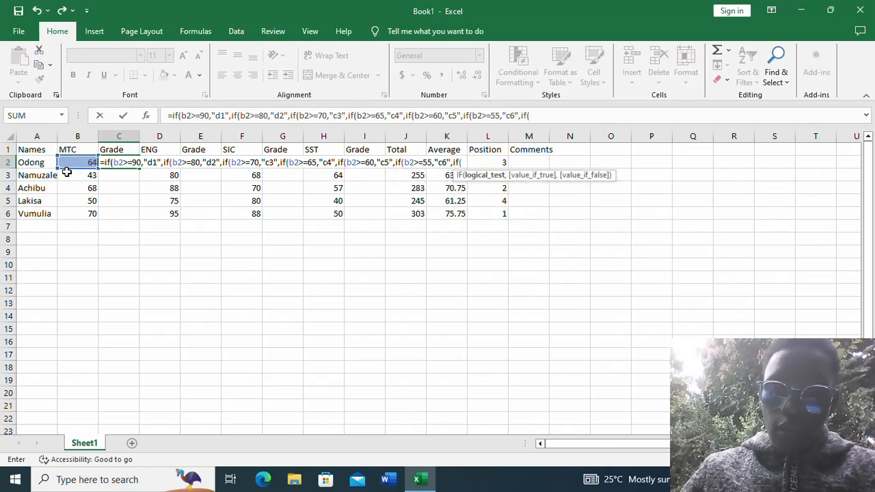
text(2>)
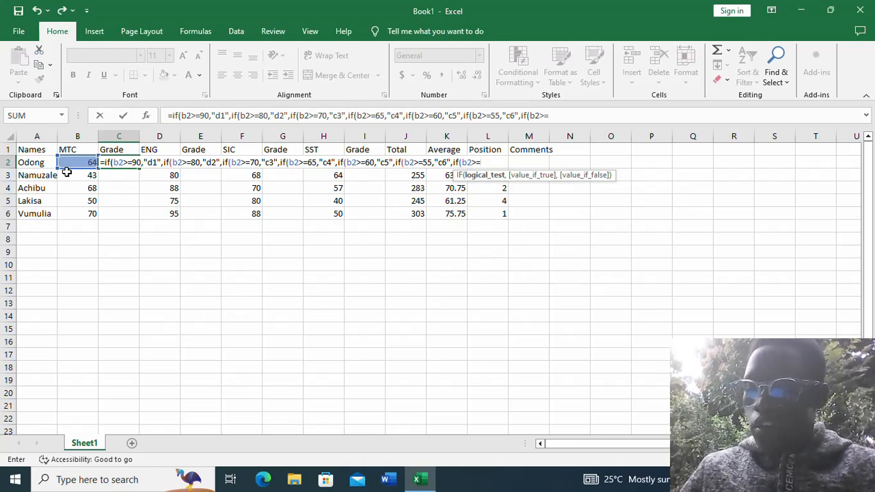
text(=50)
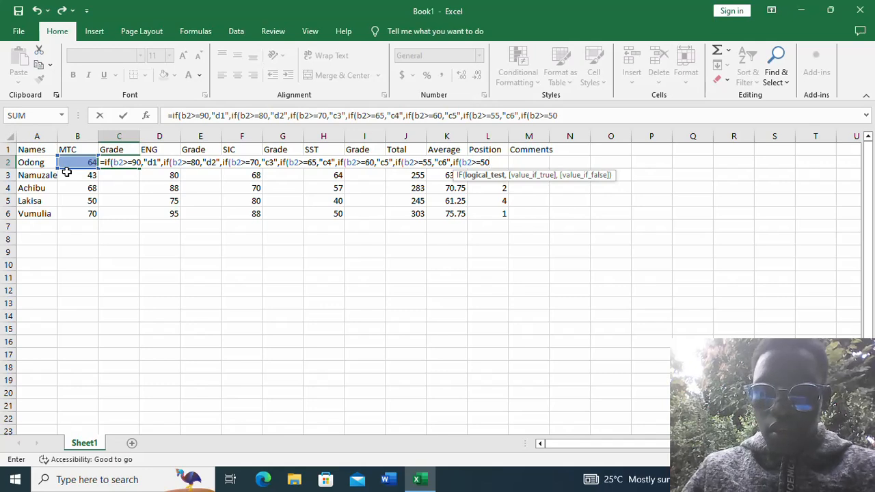
text(,)
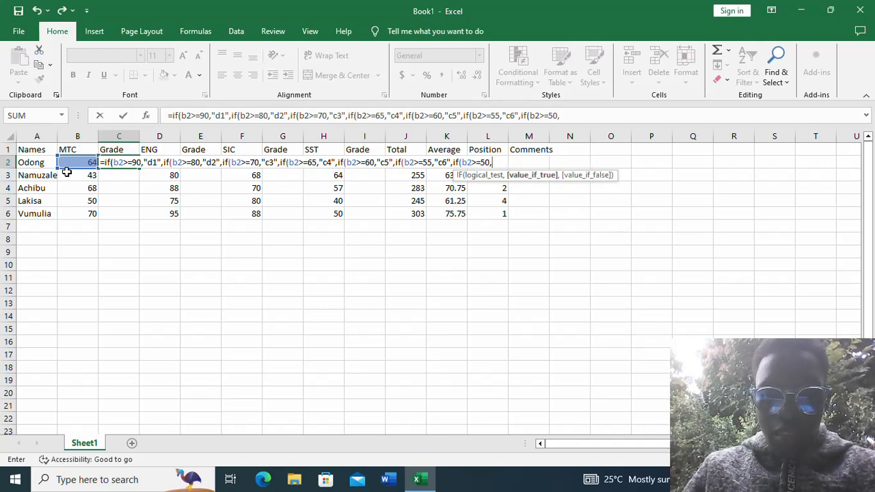
text(p7)
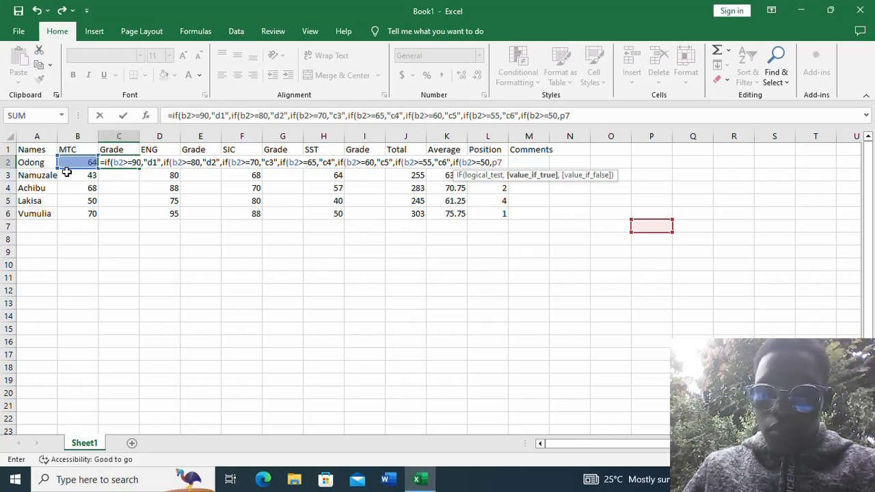
key(BackSpace)
key(BackSpace)
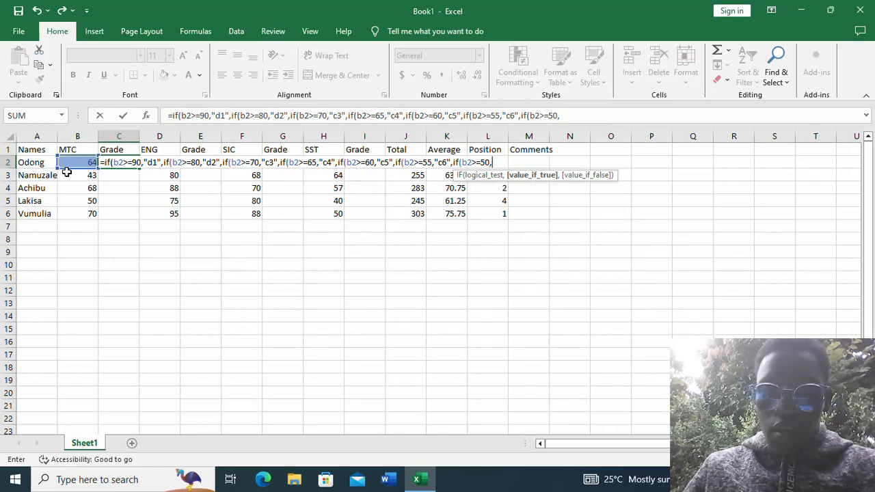
text(")
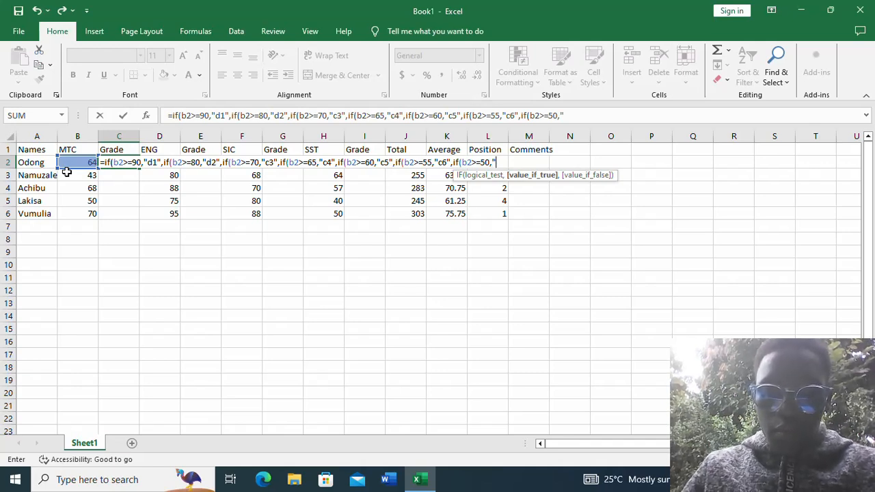
text(p)
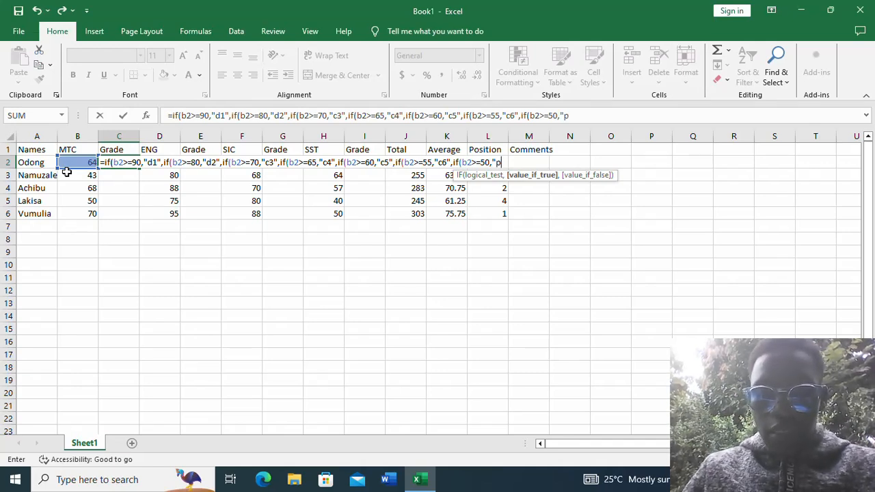
text(7")
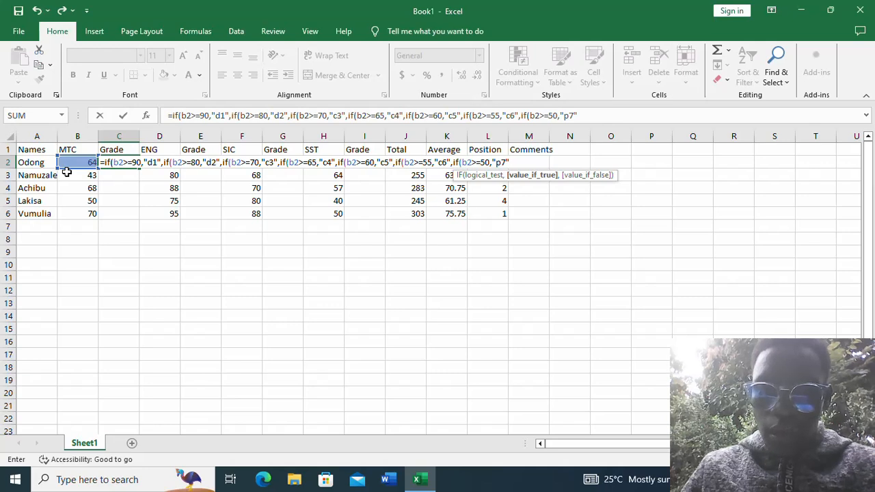
text(,)
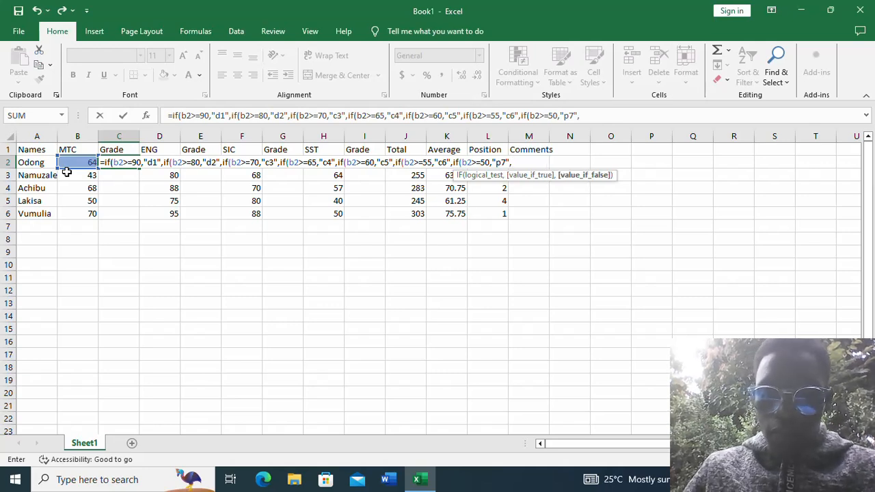
- Extend the C2 grade formula with a nested condition giving "p8" for 40 or more, ending with a comma: if(b2>=40,"p8",
text(if)
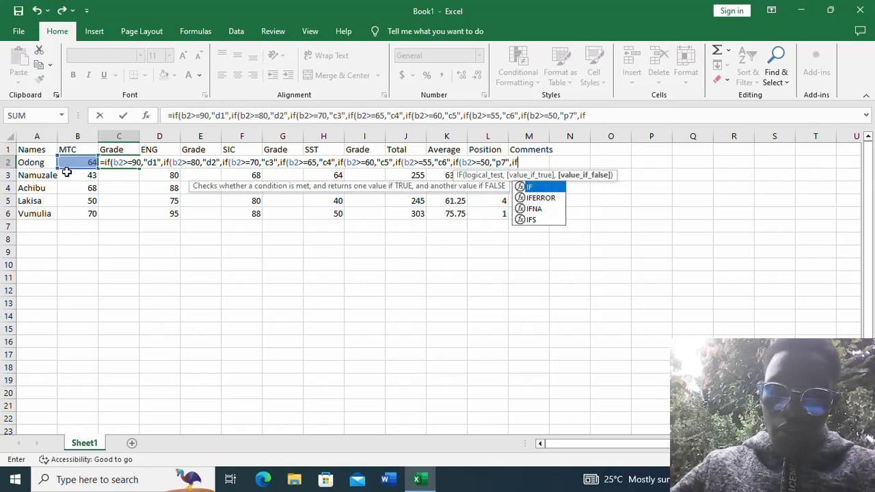
text((b)
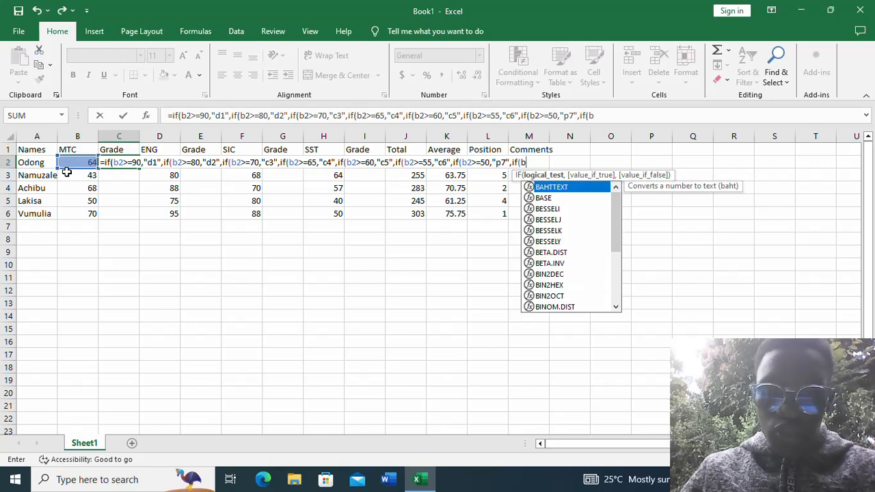
text(2)
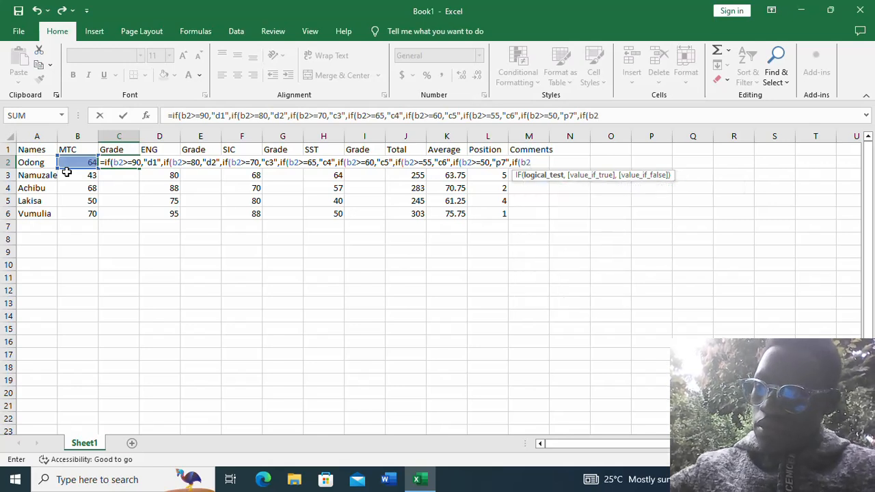
text(>=)
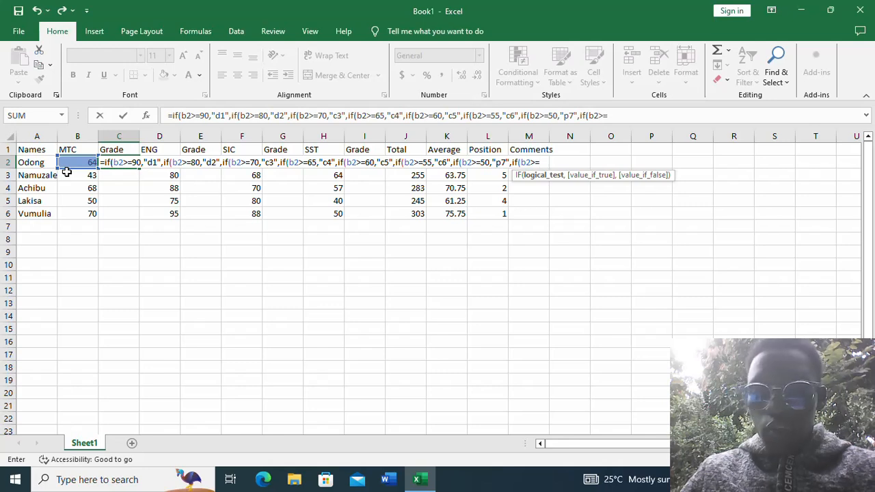
text(40 )
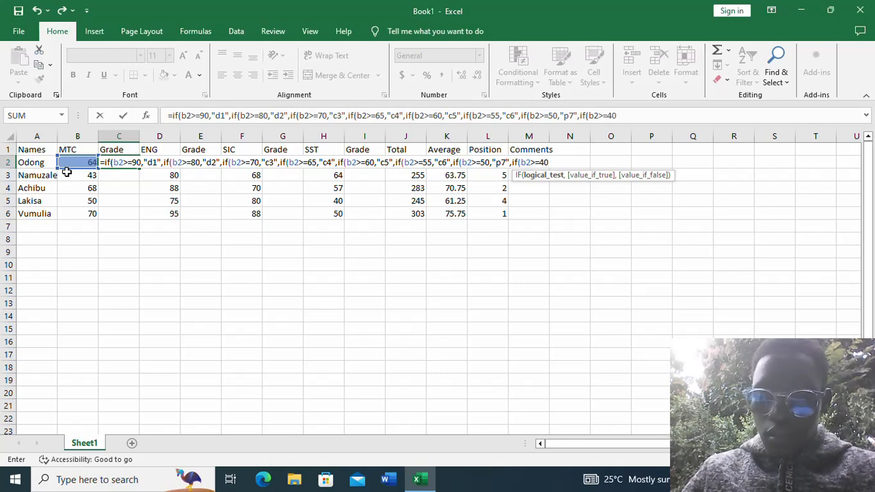
text(,)
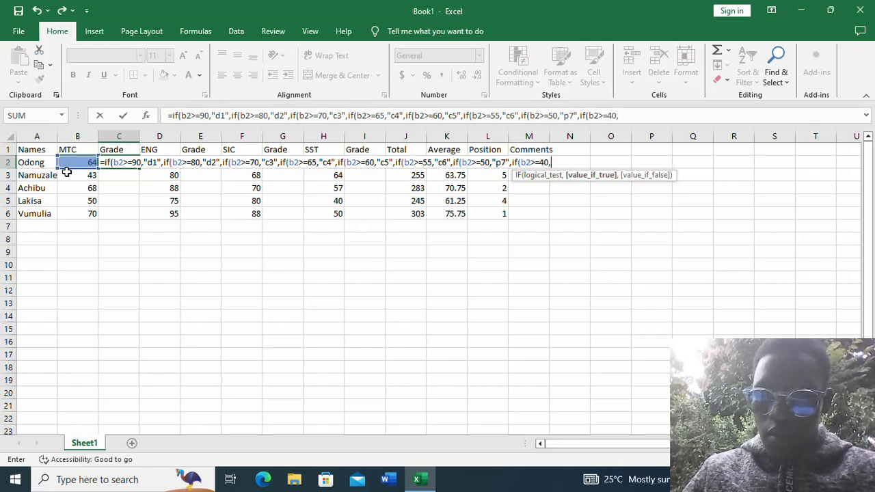
text(")
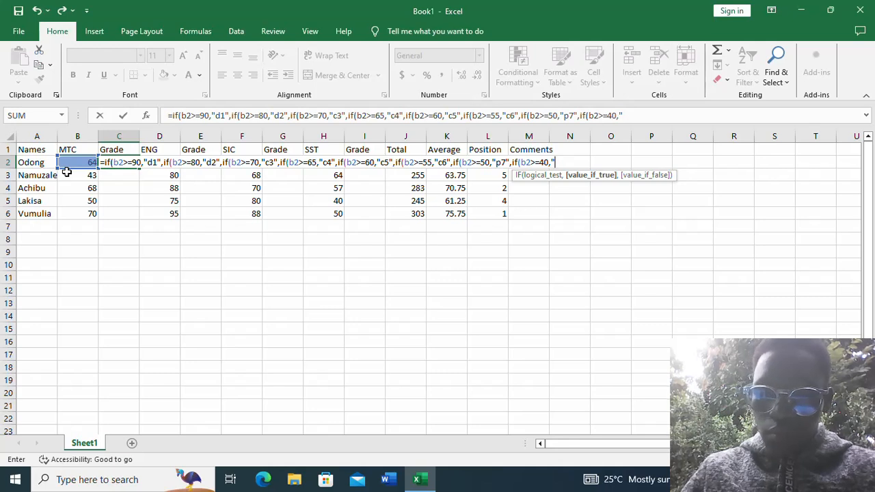
text(p8 )
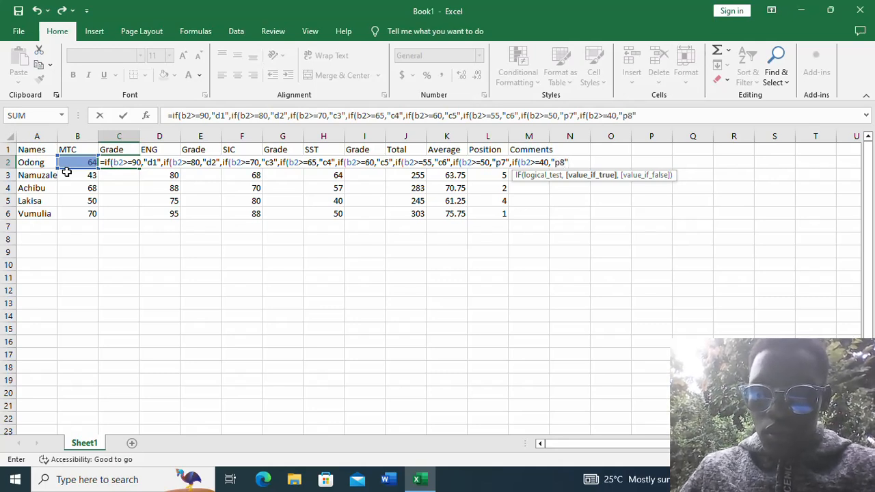
text(",)
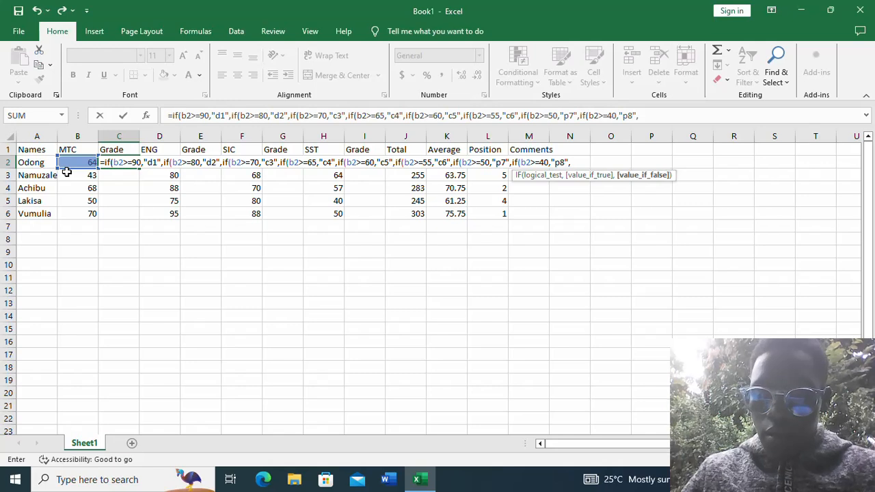
- Add the final nested condition to the C2 grade formula, giving "f9" for 30 or less: if(b2<=30,"f9"
text(if)
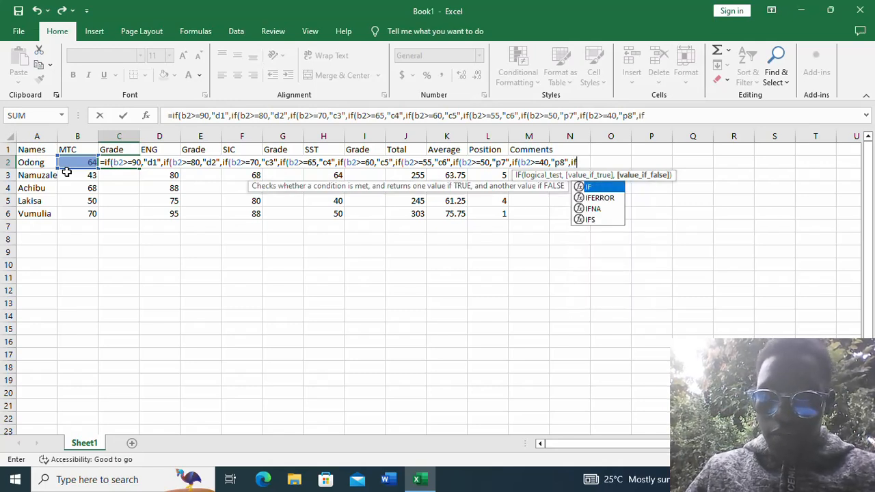
text(()
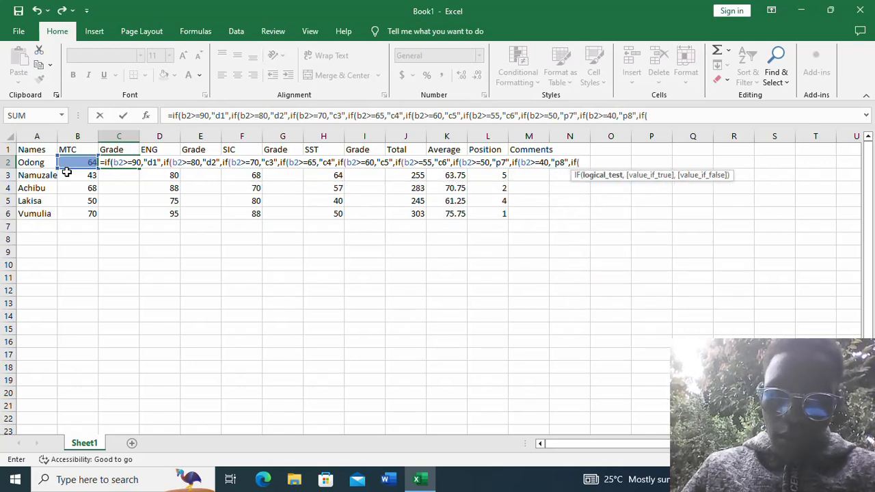
text(b2)
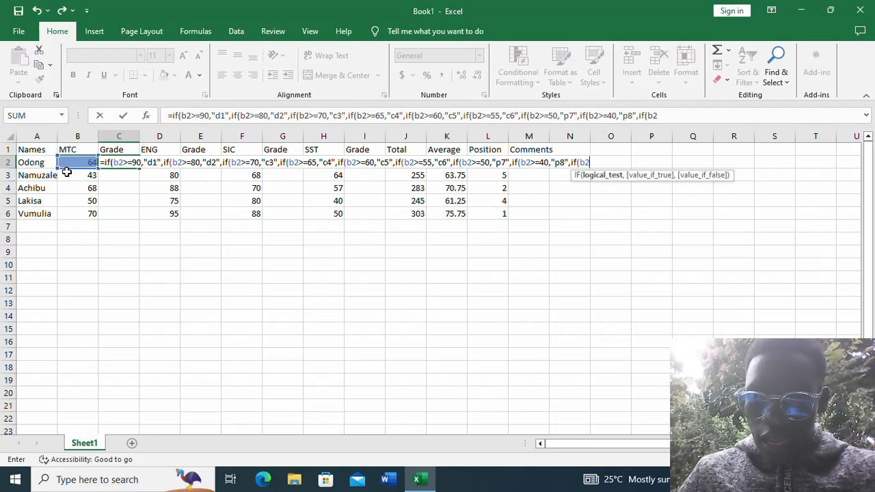
text(<)
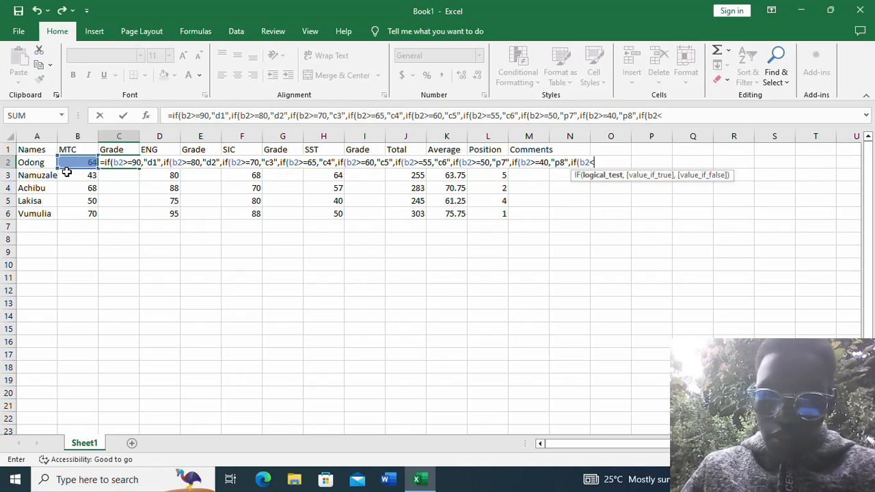
text(3)
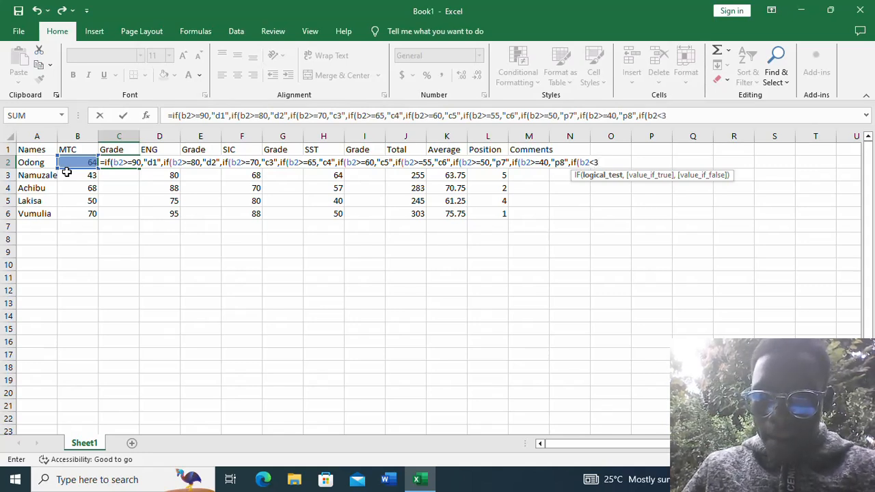
key(BackSpace)
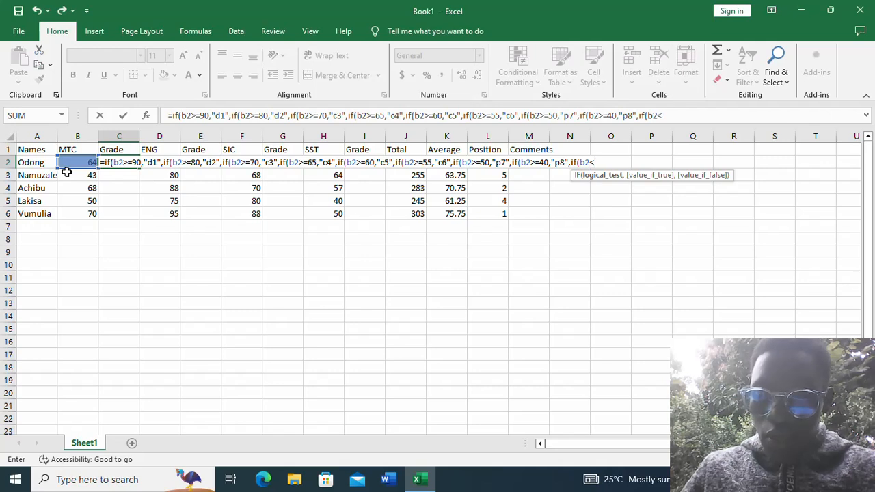
text(=3)
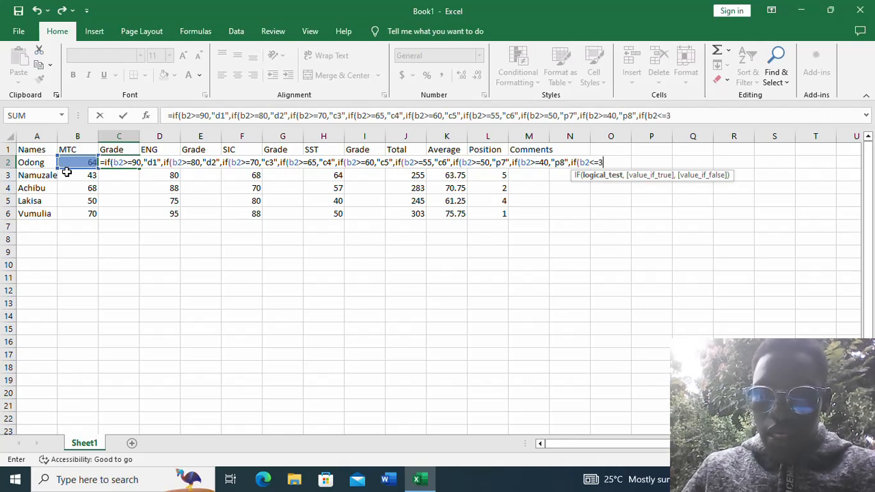
text(0,)
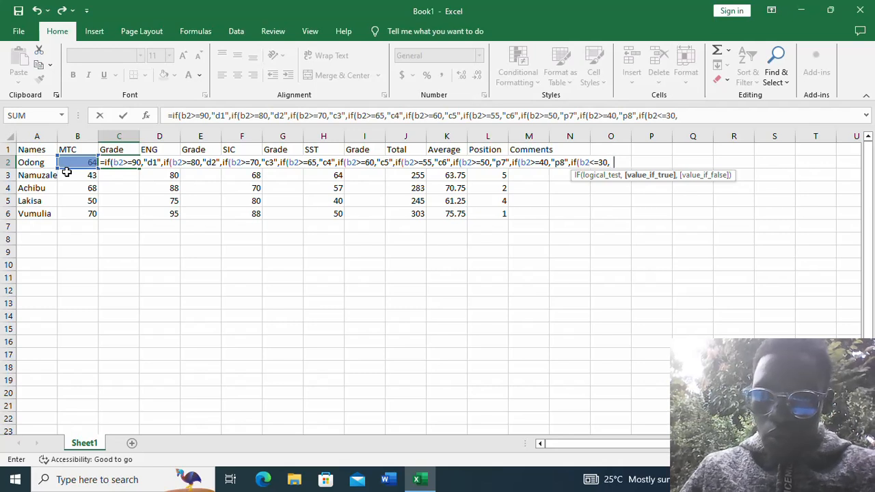
text(")
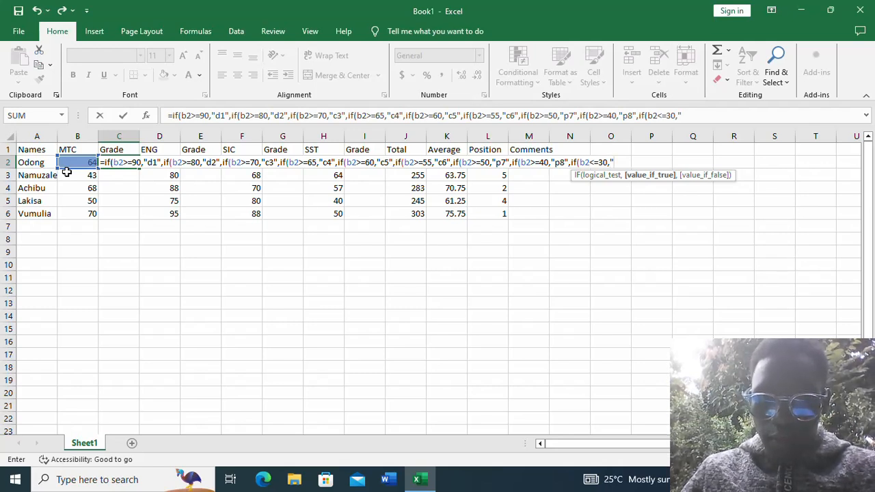
text(f9)
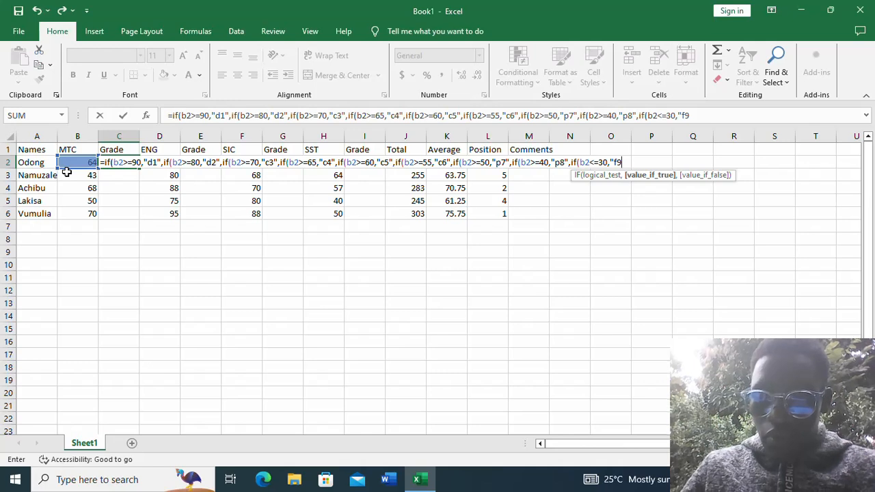
text(")
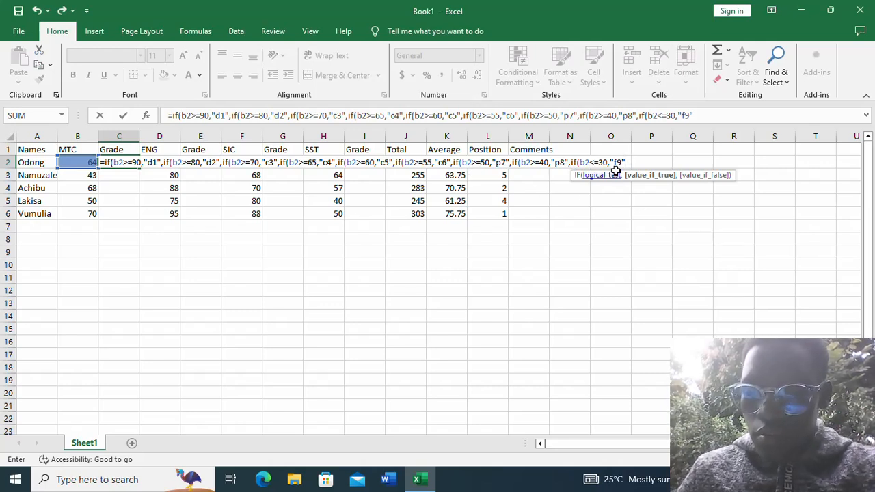
- Close all nine nested IFs with nine closing parentheses and enter the grade formula in C2
text()))
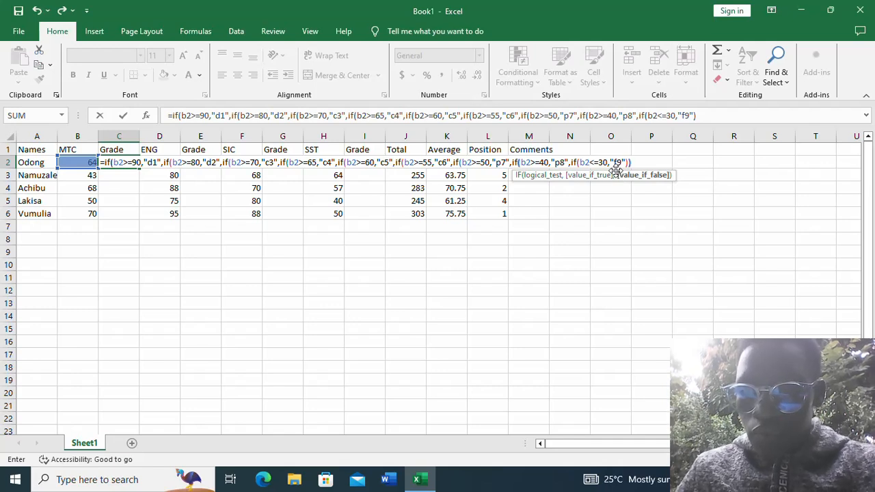
text())
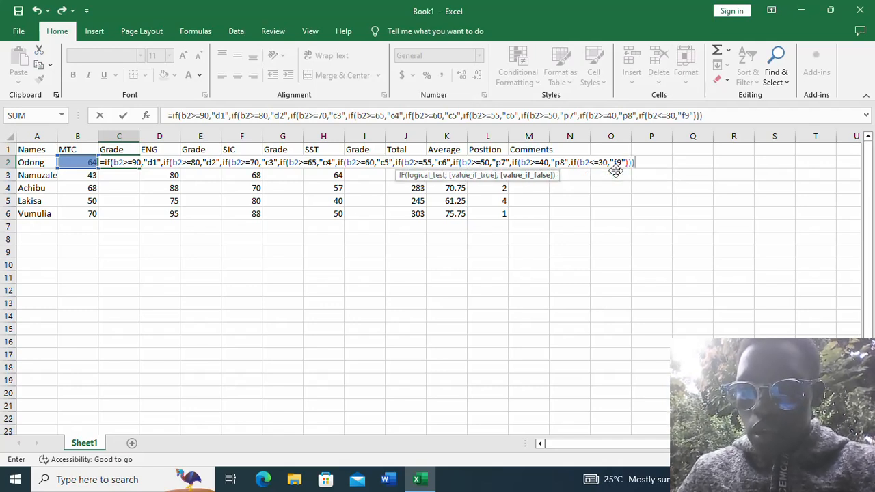
text()))
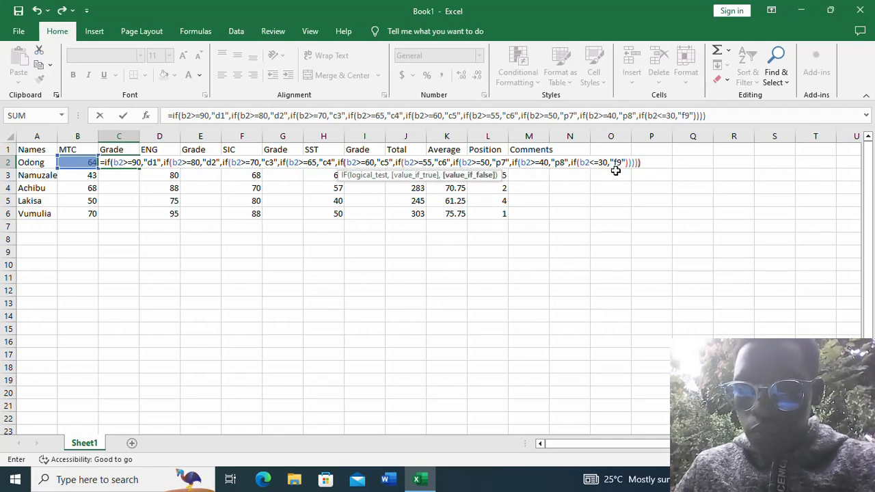
text())
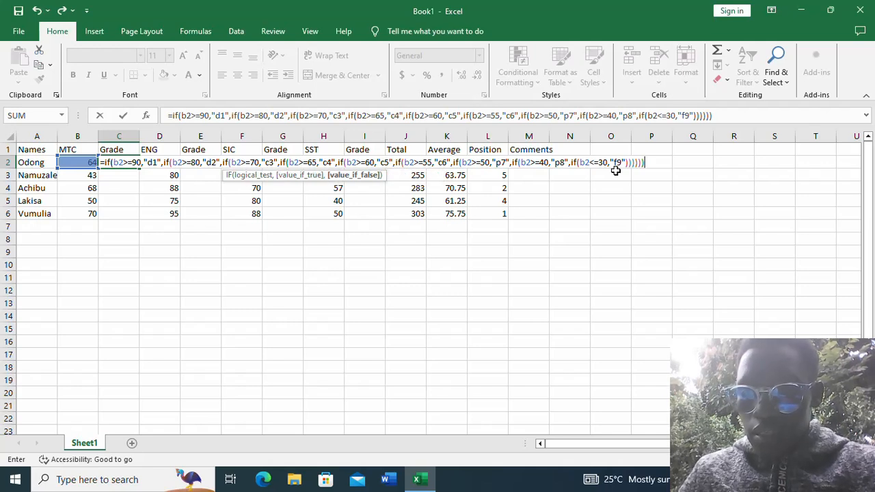
text()))
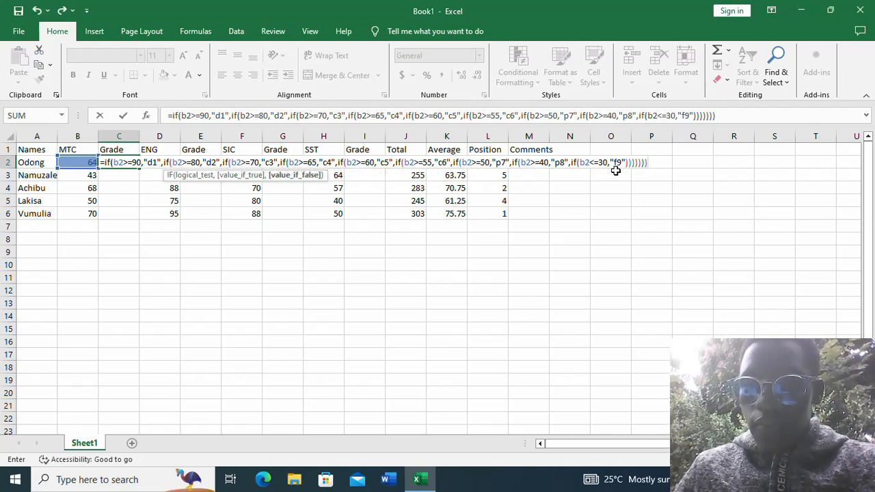
text())
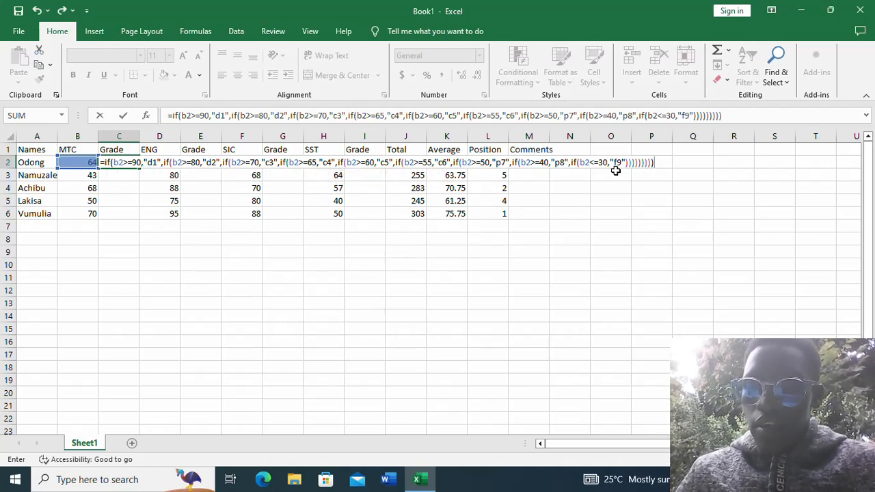
key(Return)
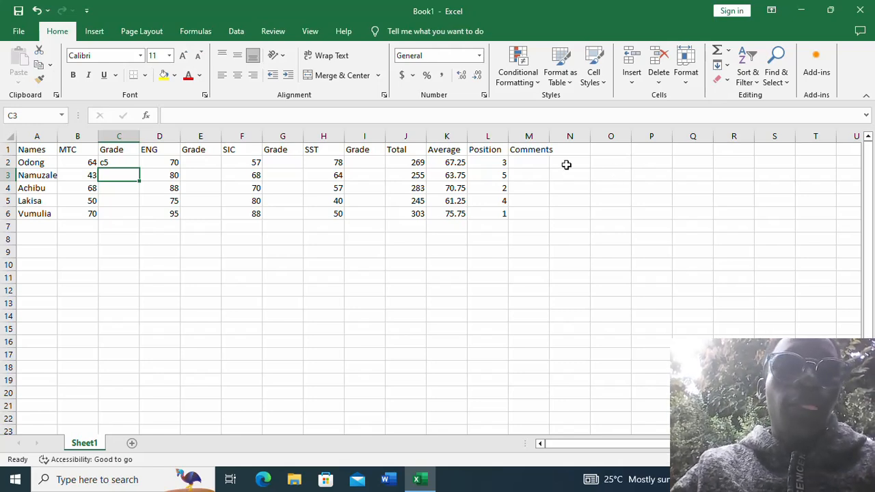
- Copy the MTC grade formula from C2 down through C6 for the remaining students
click(132, 163)
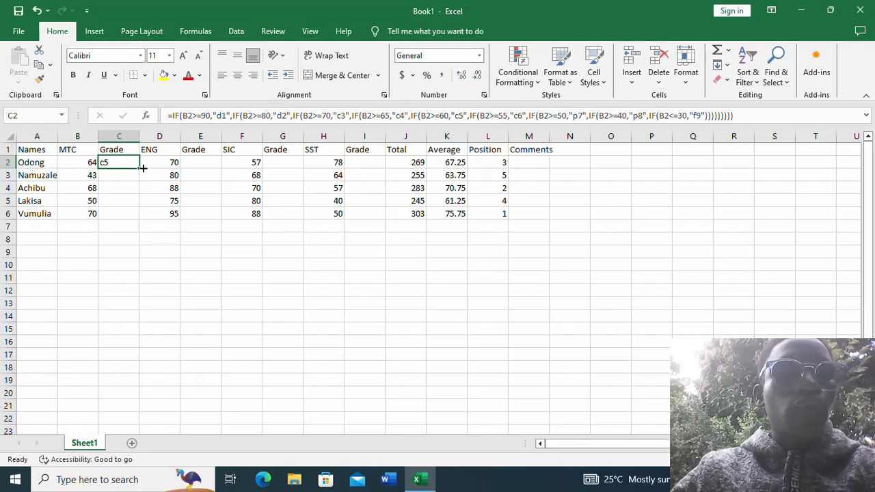
drag(140, 168, 140, 219)
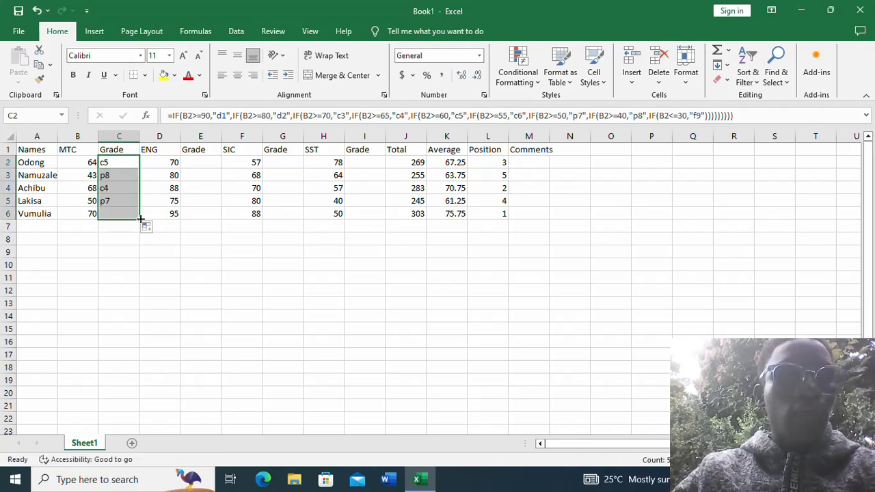
click(137, 240)
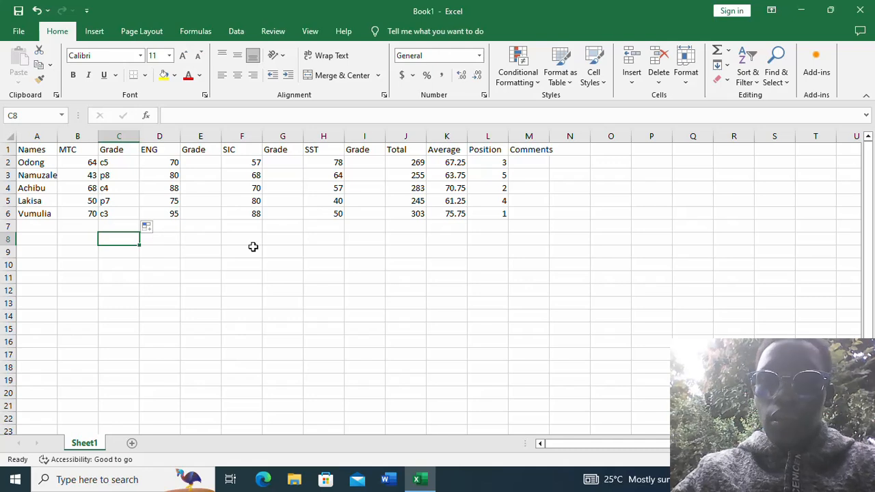
click(92, 162)
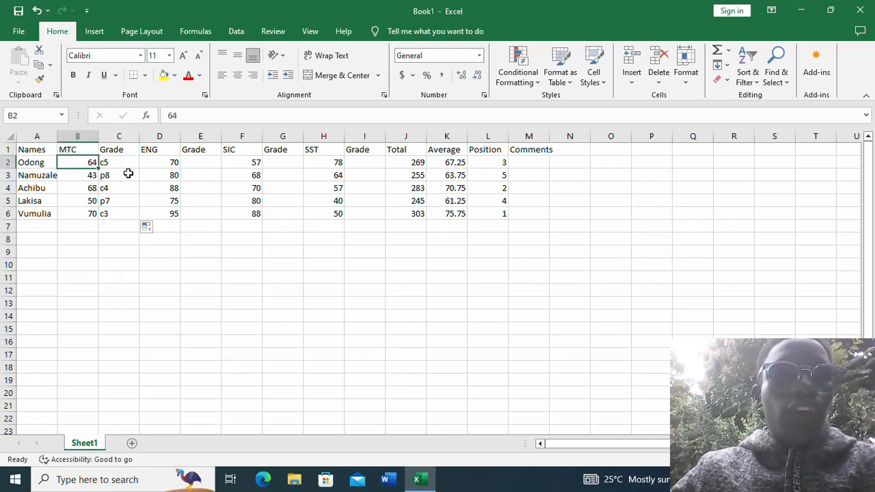
click(129, 163)
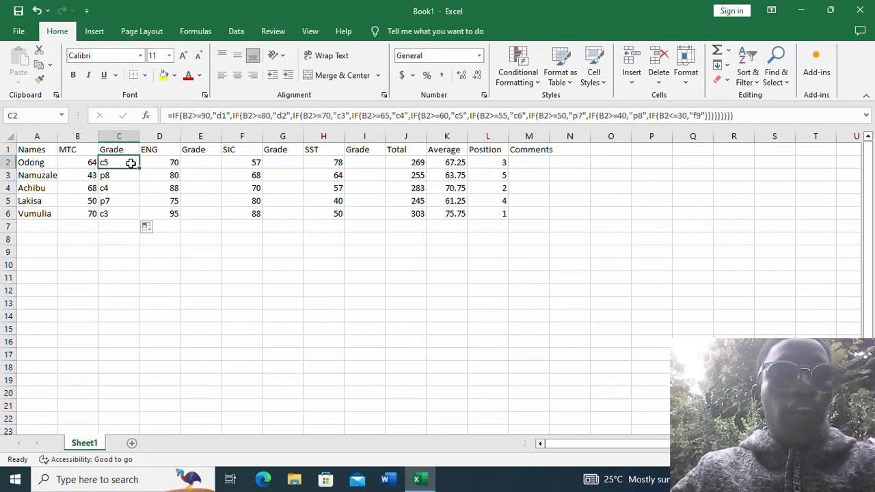
click(213, 162)
click(285, 166)
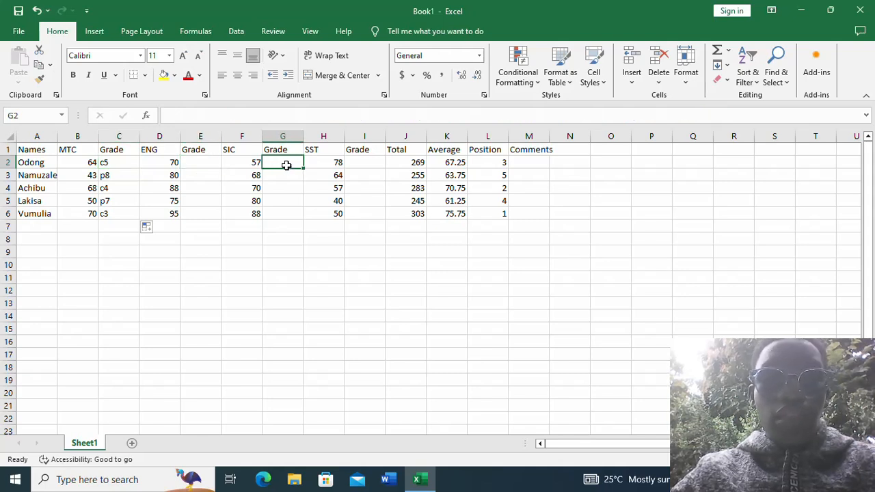
click(369, 167)
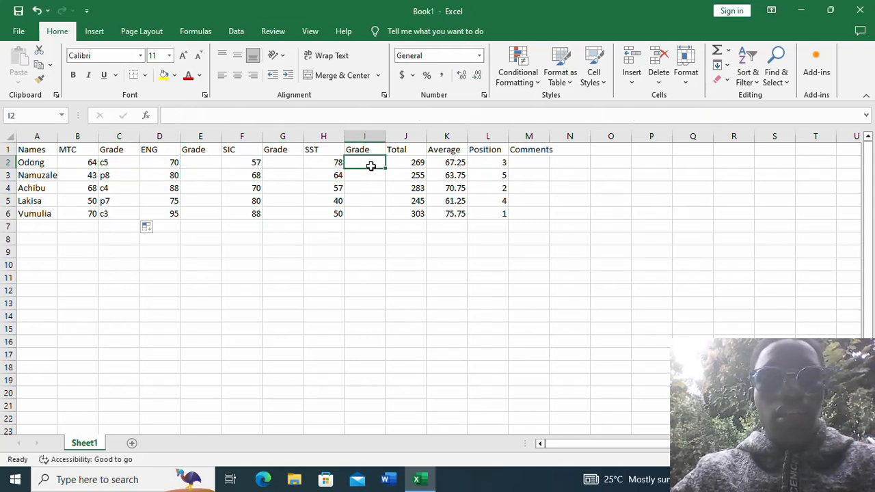
- Start a comment formula in M2 that gives "excellent" for an average of 80 or more, ending with a comma: =if(k2>=80,"excellent",
click(525, 166)
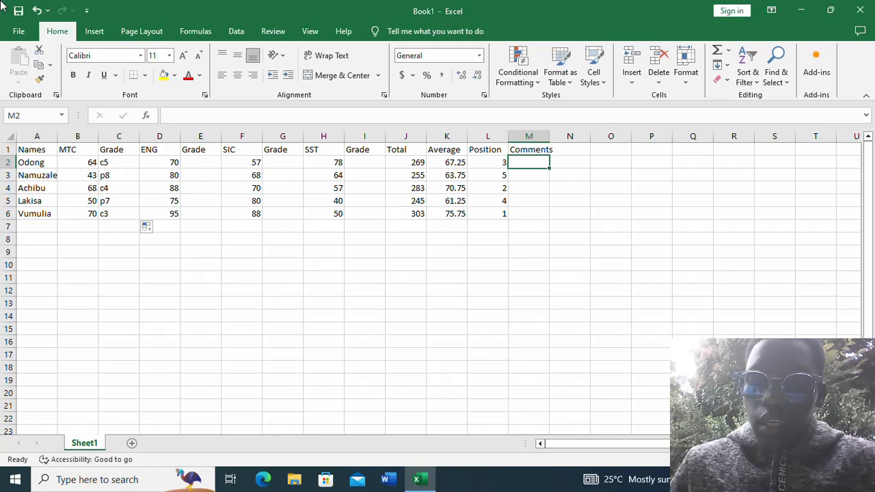
text(=if)
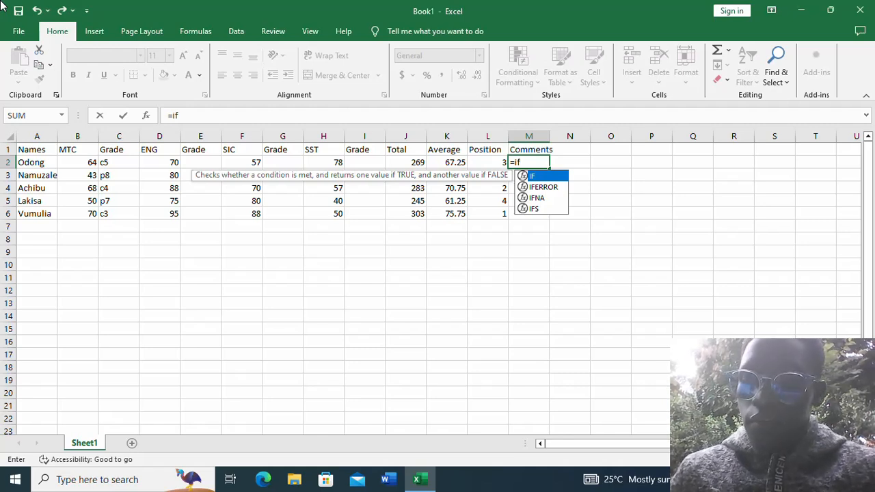
text(()
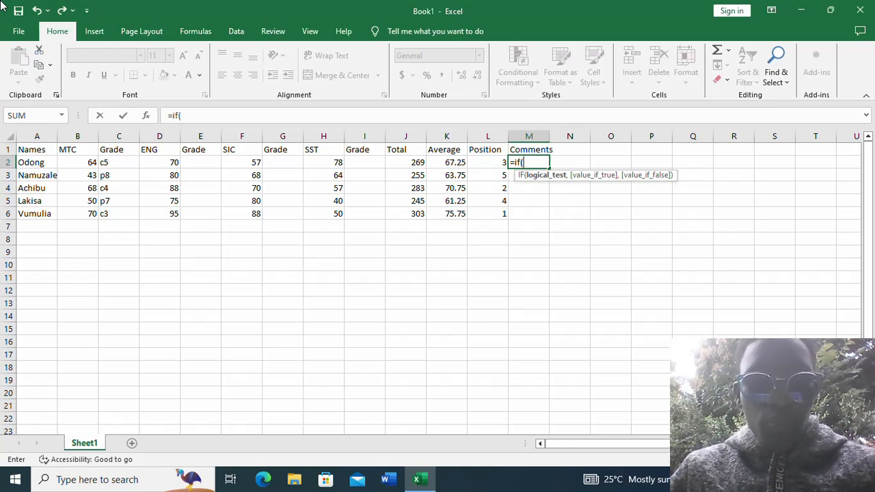
text(k2)
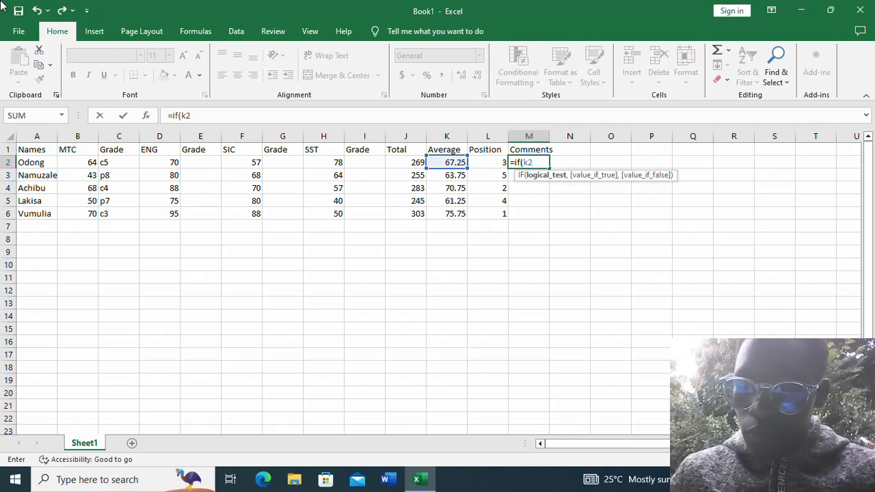
text(>=)
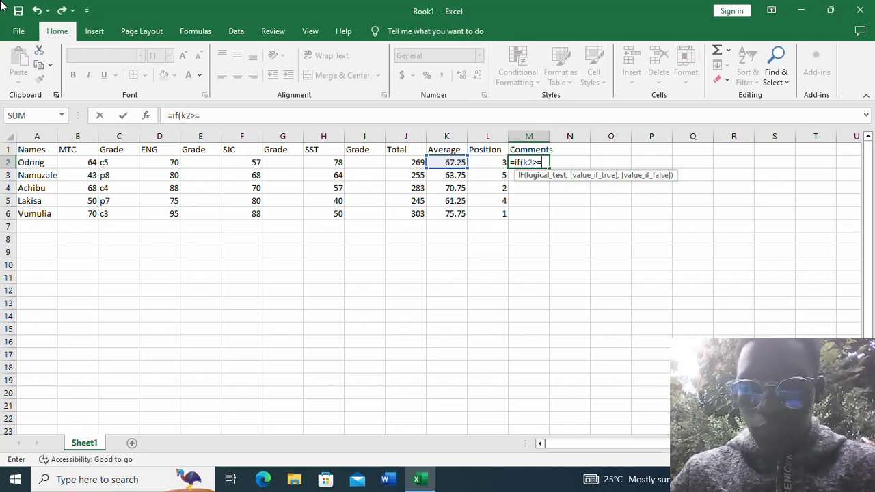
text(80)
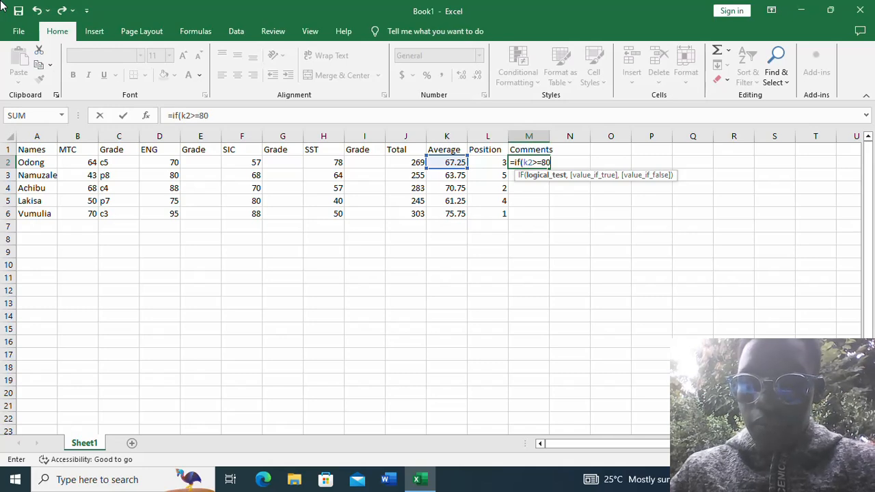
text(,)
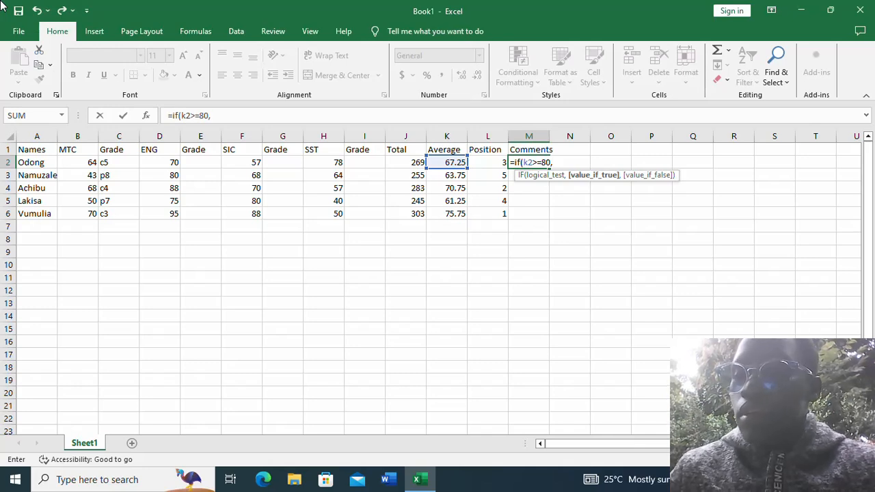
text(")
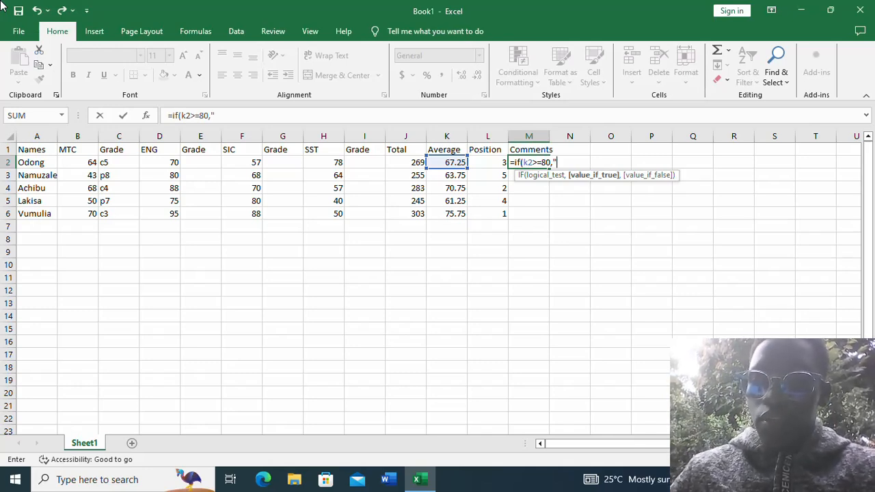
text(e)
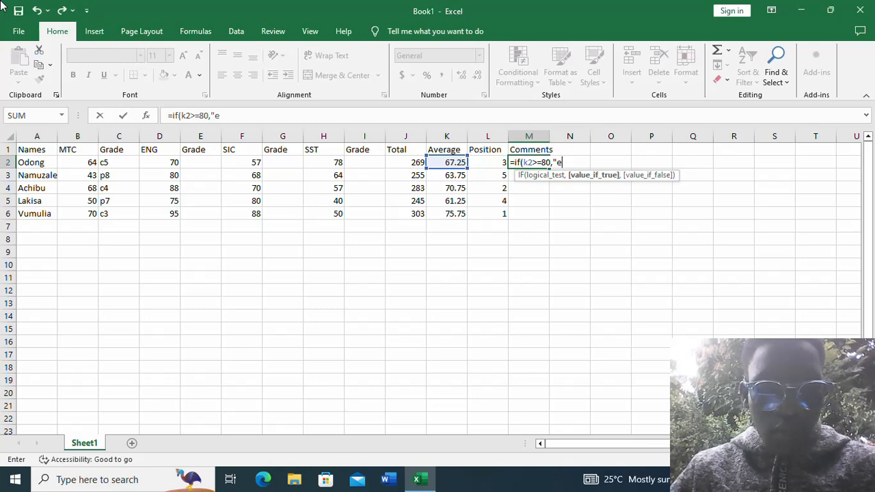
text(xc)
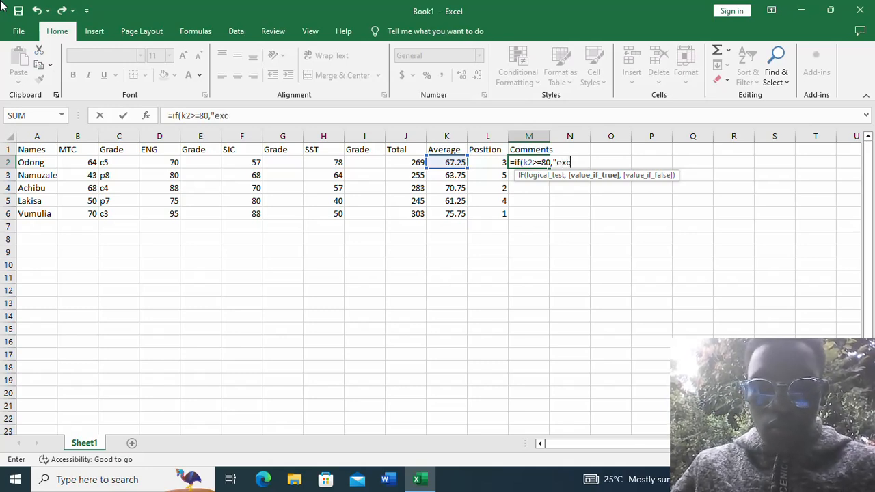
text(ellent)
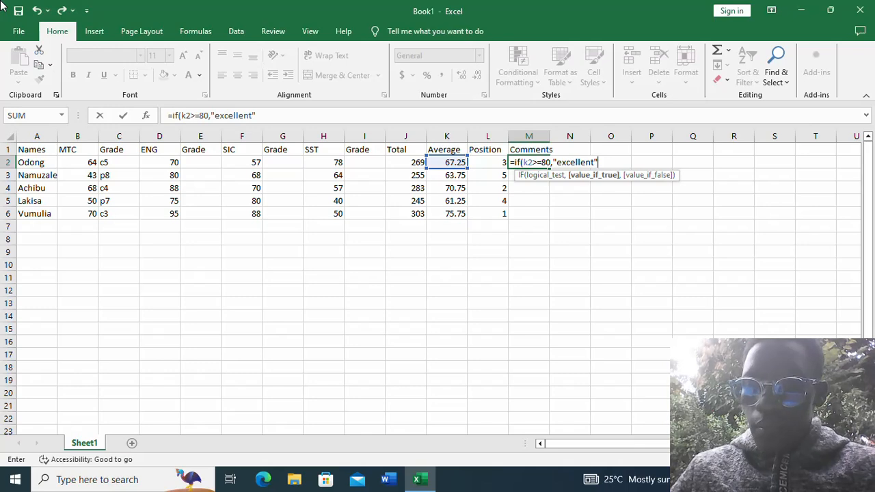
text(",)
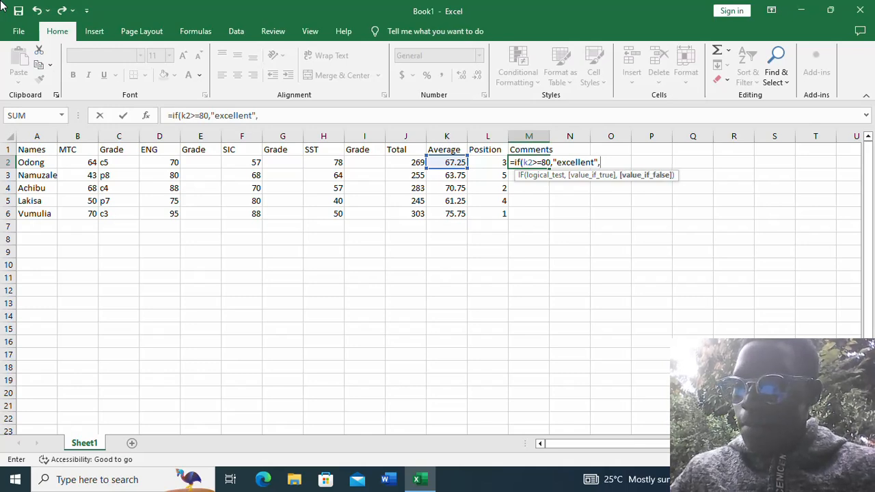
- Extend the M2 comment formula with a nested condition giving "v.good" for 65 or more, ending with a comma: if(k2>=65,"v.good",
text(if)
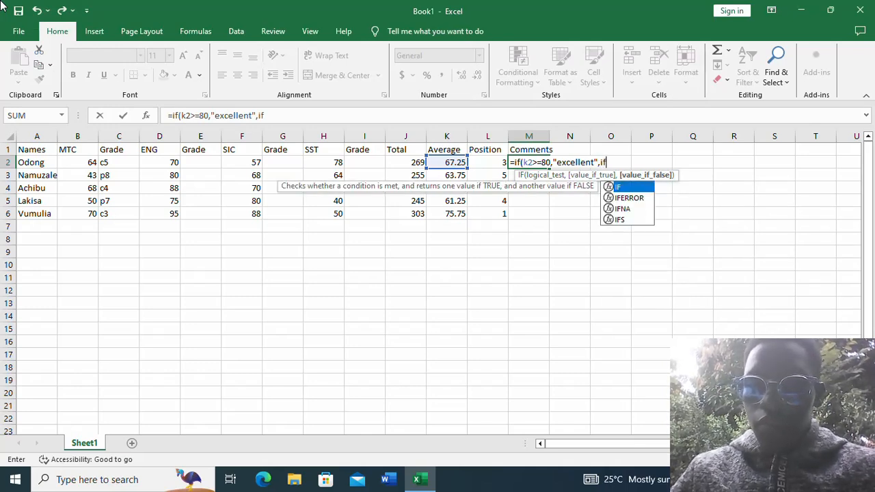
text((k)
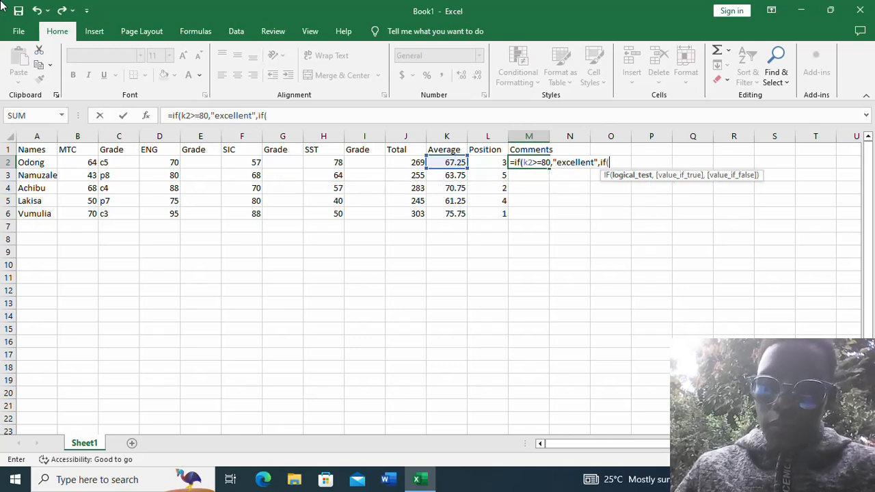
text(2)
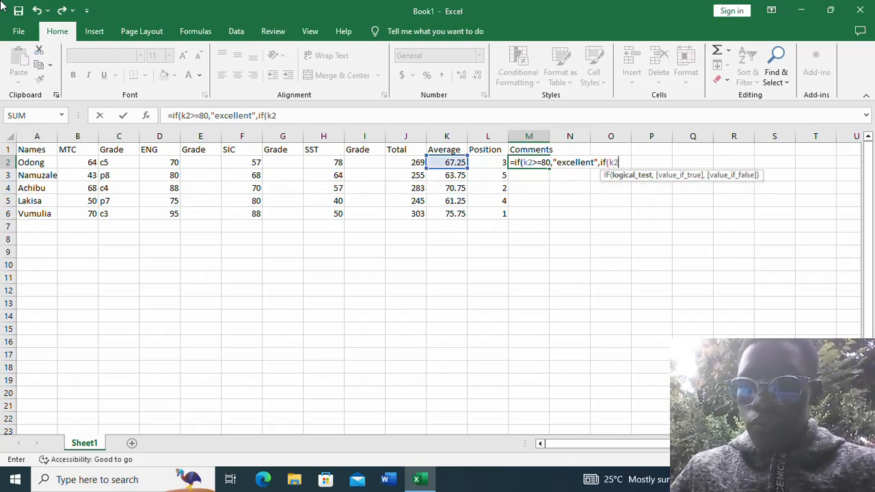
text(>=)
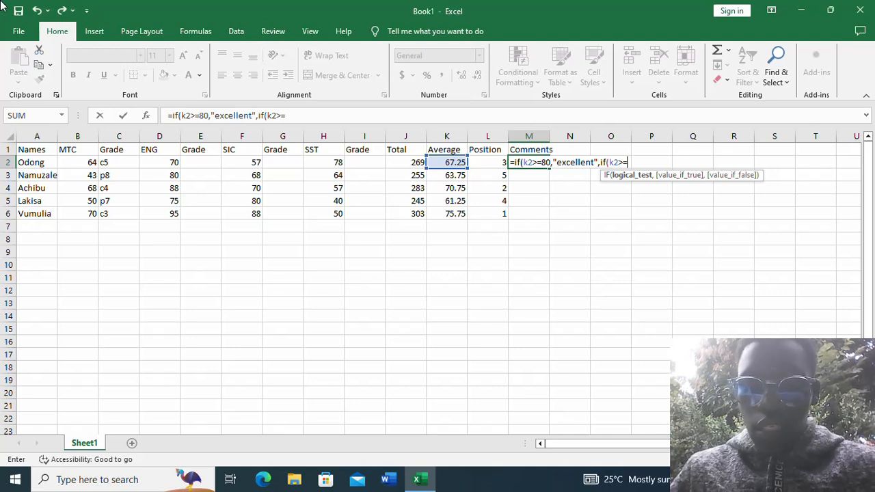
text(65)
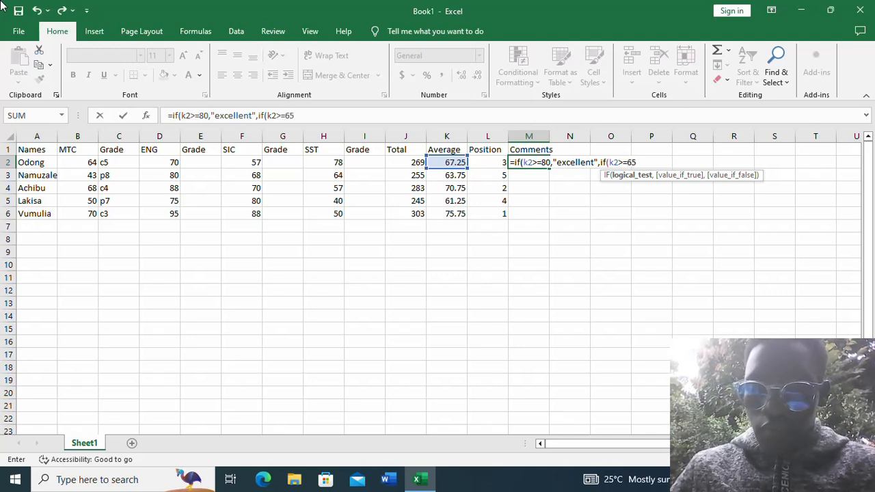
text(,")
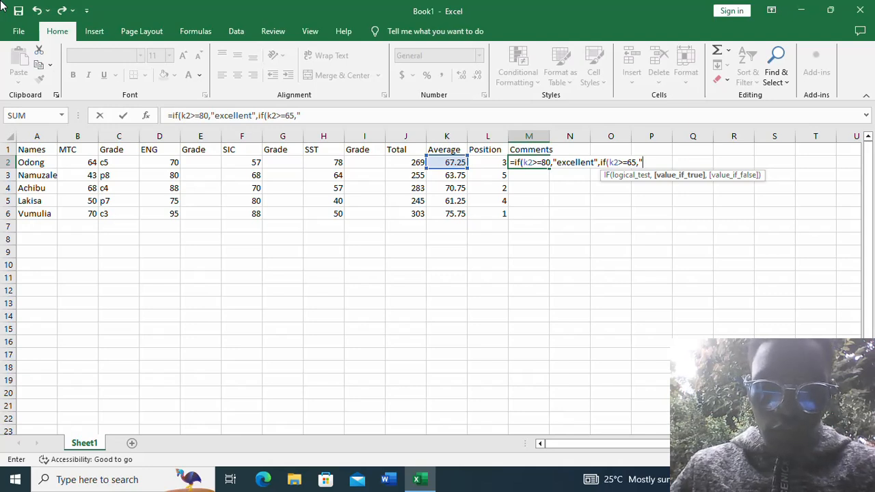
text(v)
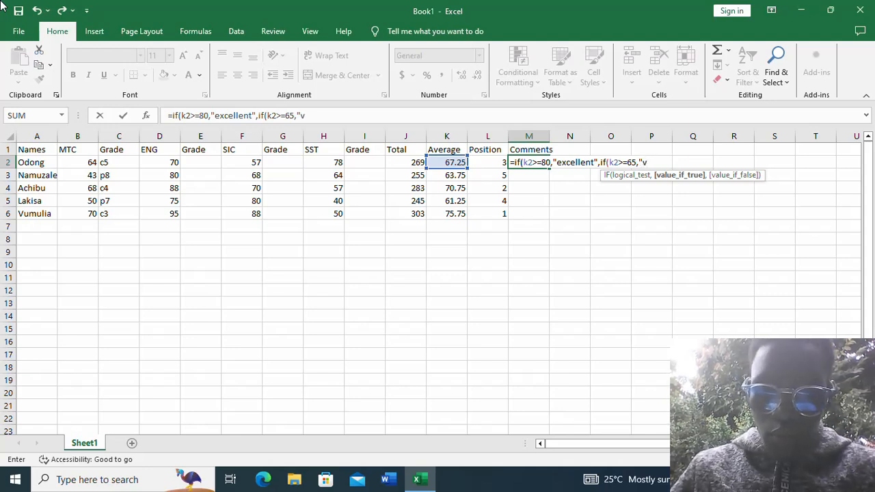
text(.good)
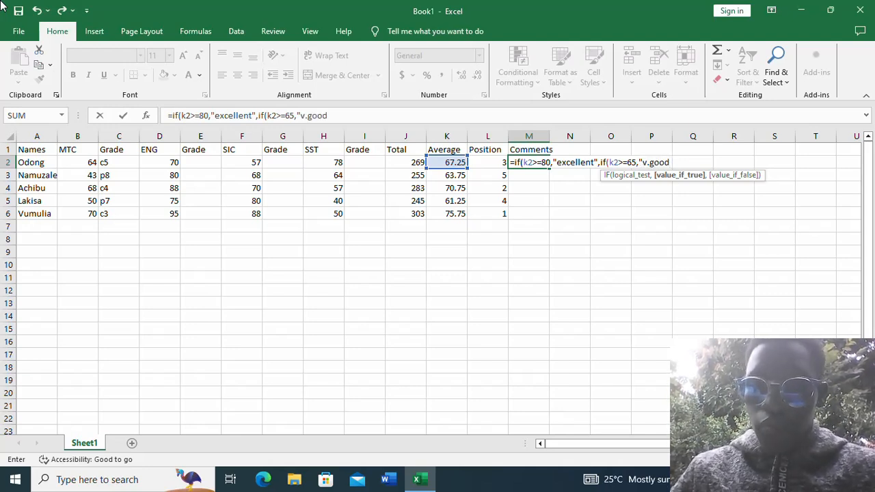
text(")
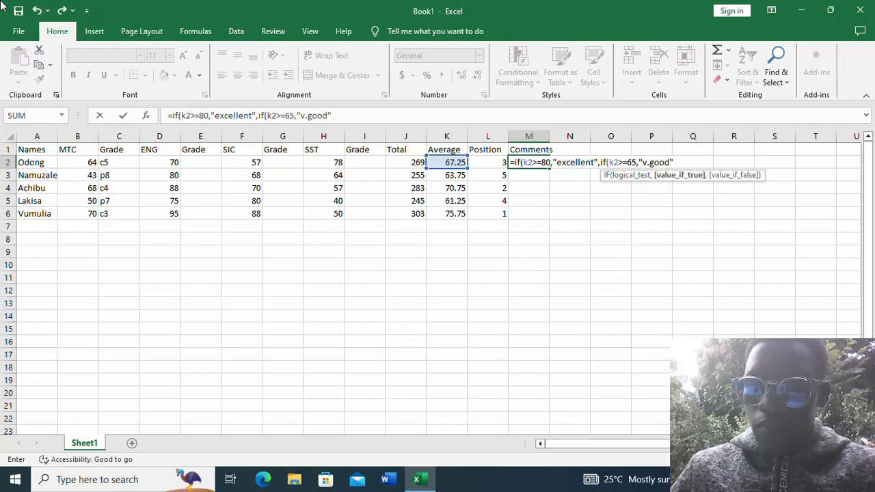
text(,)
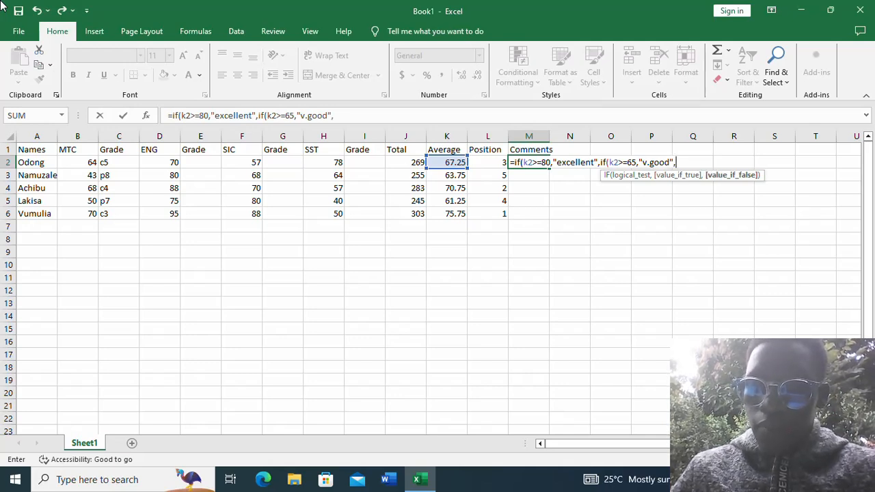
- Extend the M2 comment formula with a nested condition giving "good" for 50 or more, ending with a comma: if(k2>=50,"good",
text(if)
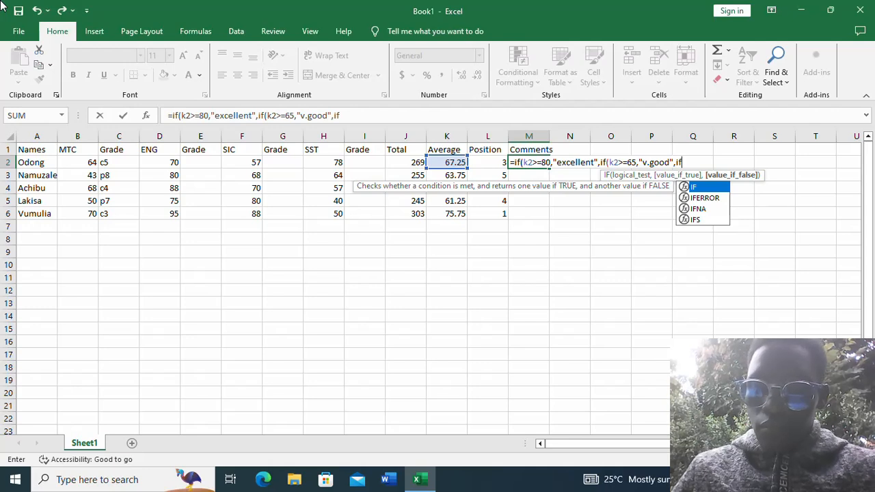
text(()
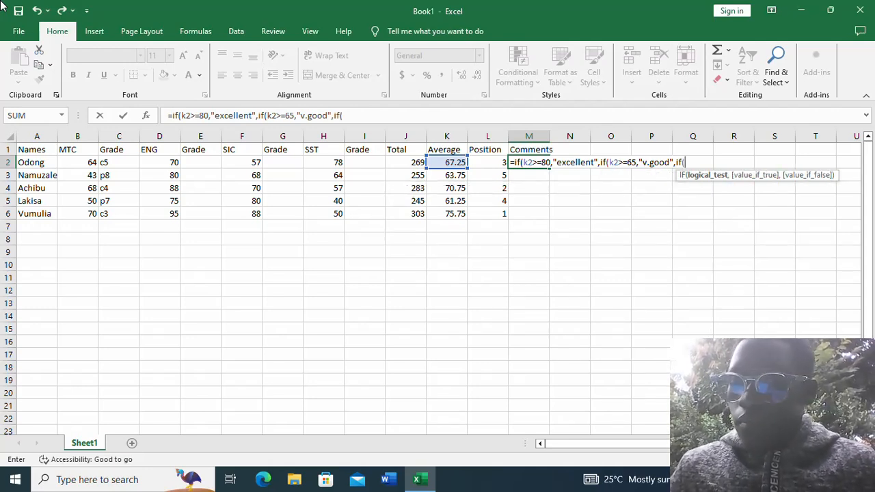
text(k2)
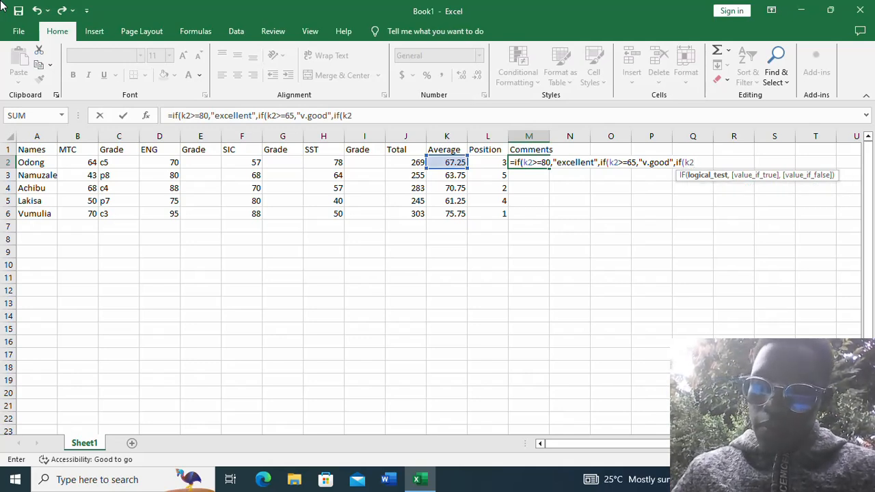
text(>=)
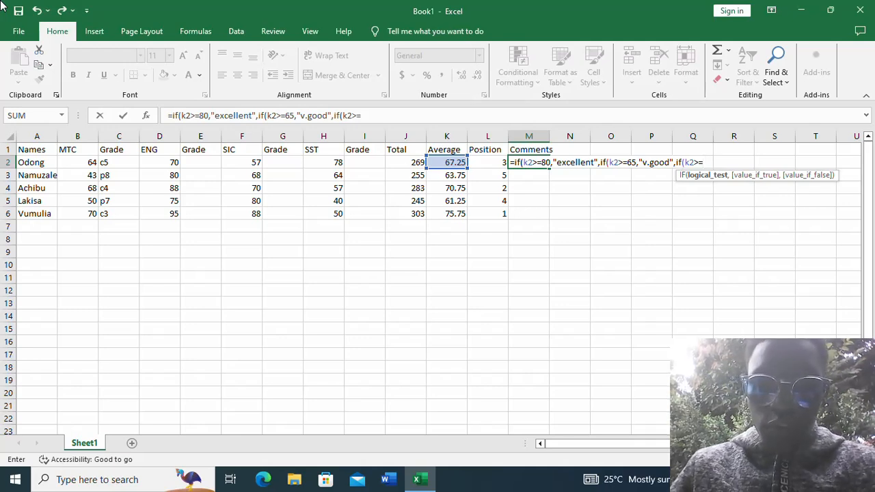
text(50,)
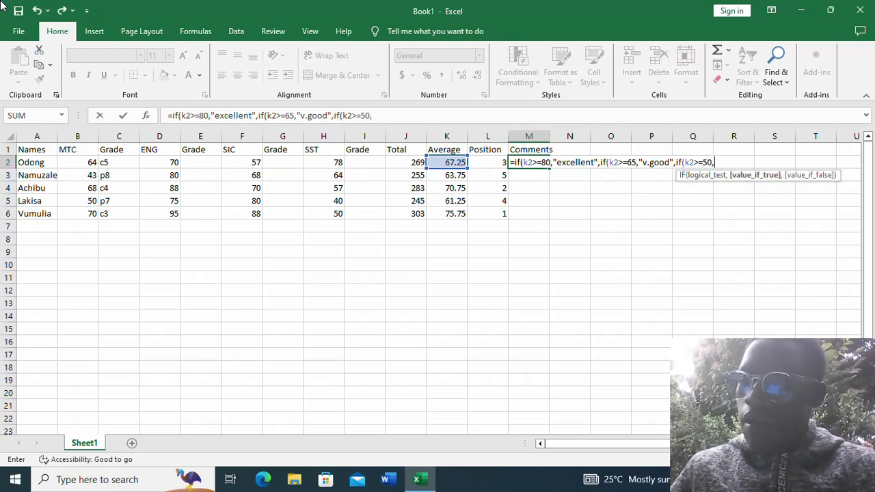
text(g)
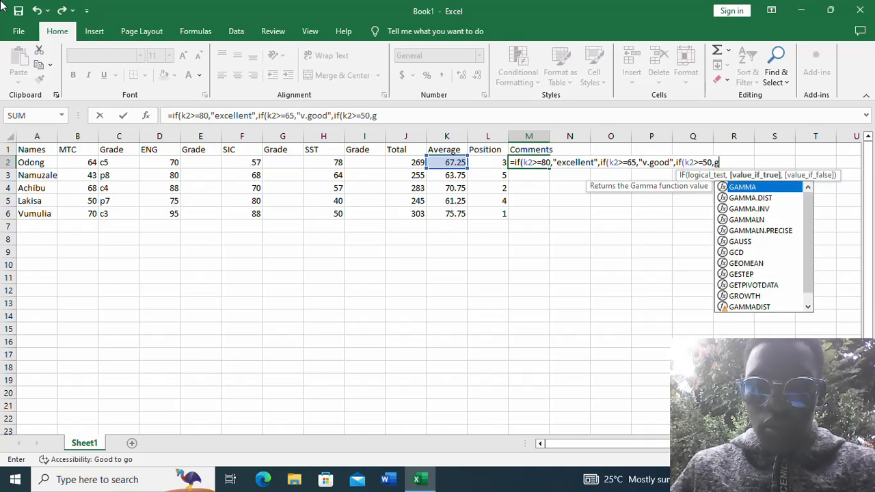
key(BackSpace)
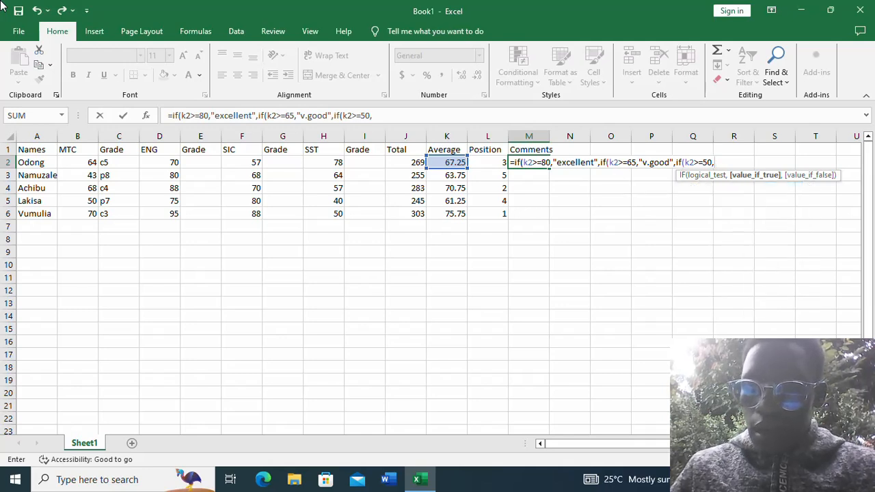
text(")
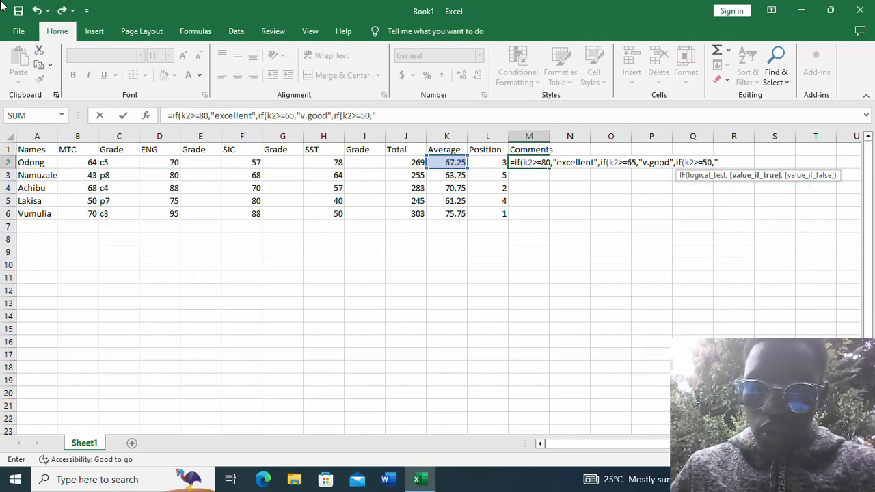
text(good)
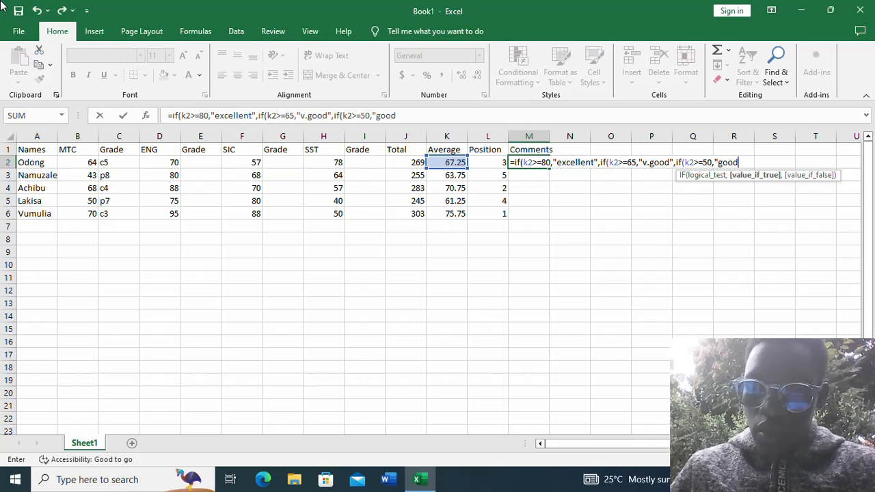
text(",)
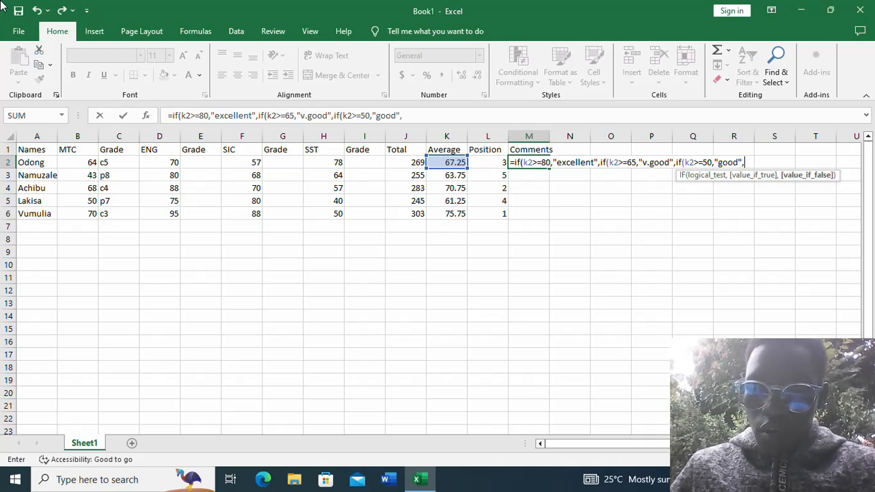
- Extend the M2 comment formula with a nested condition giving "fair" for an average of 40 or more: if(k2>=40,"fair"
text(if)
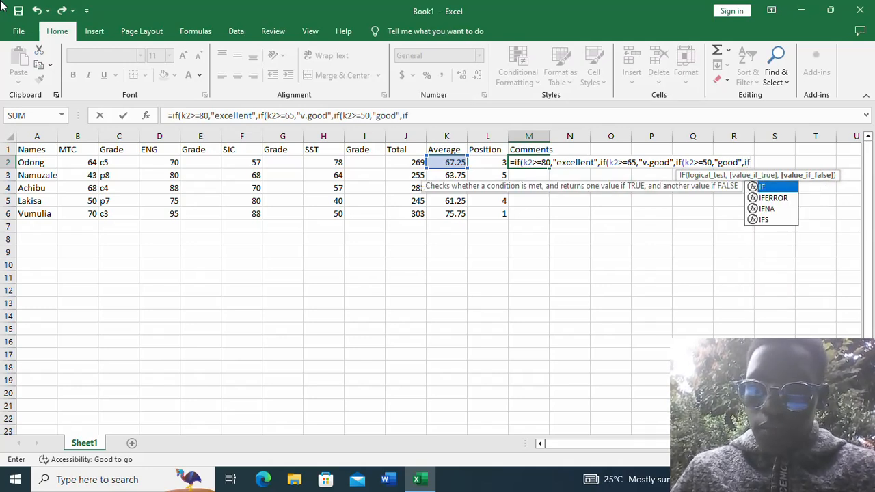
text((k)
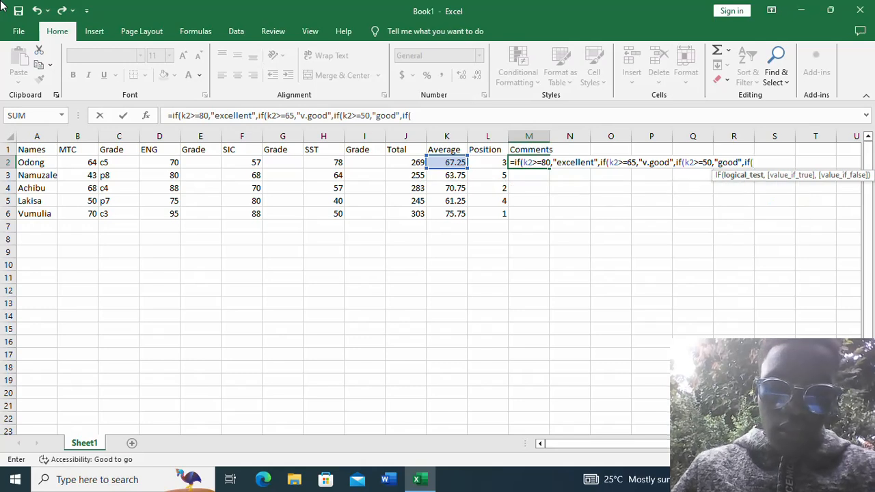
text(2)
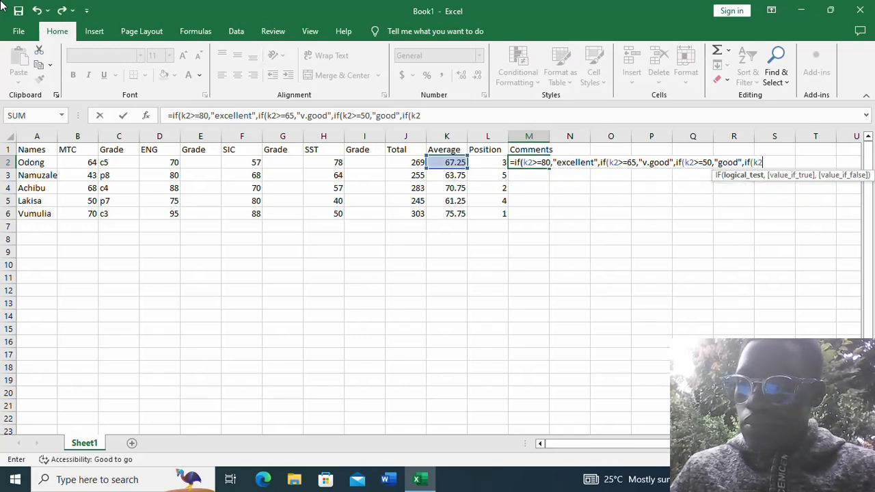
text(>=)
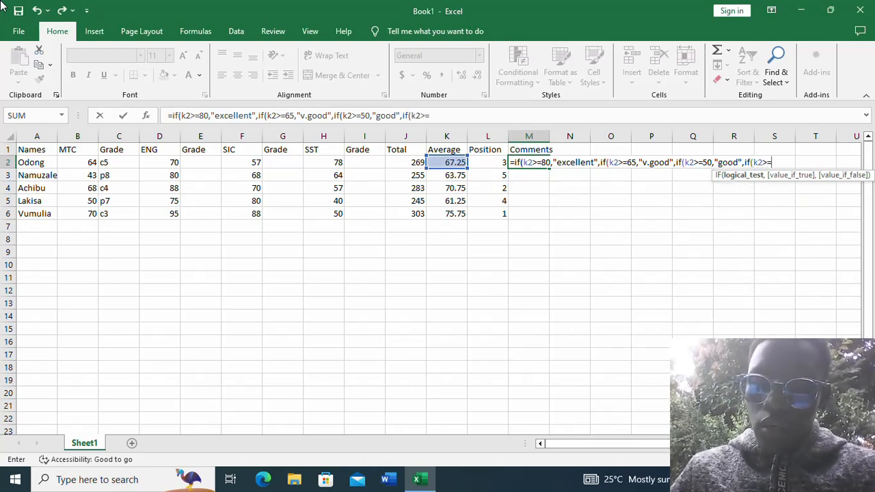
text(4)
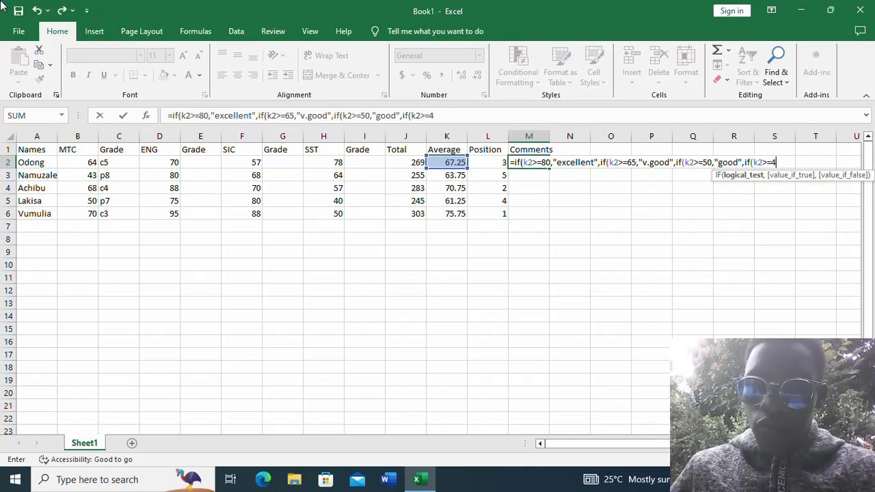
text(0,)
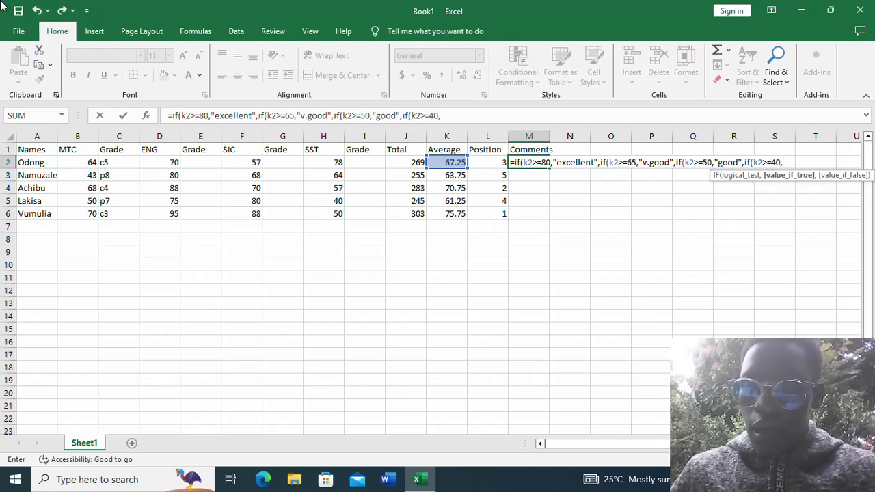
text(")
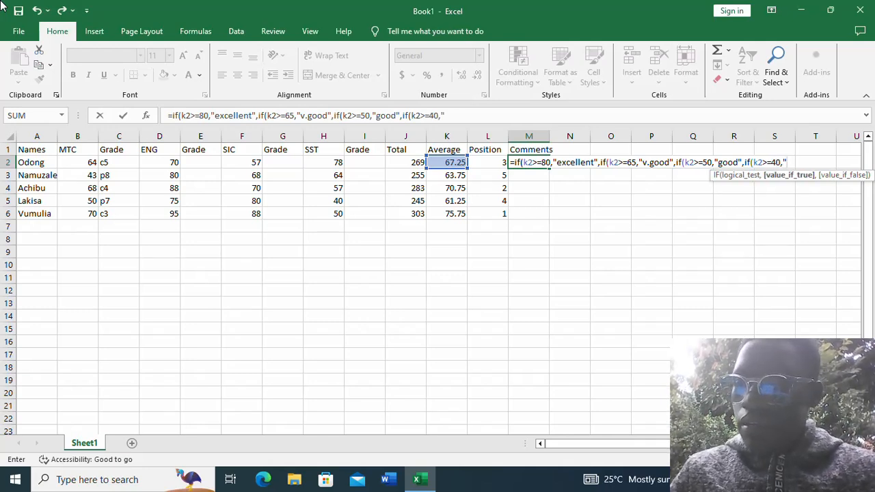
text(f)
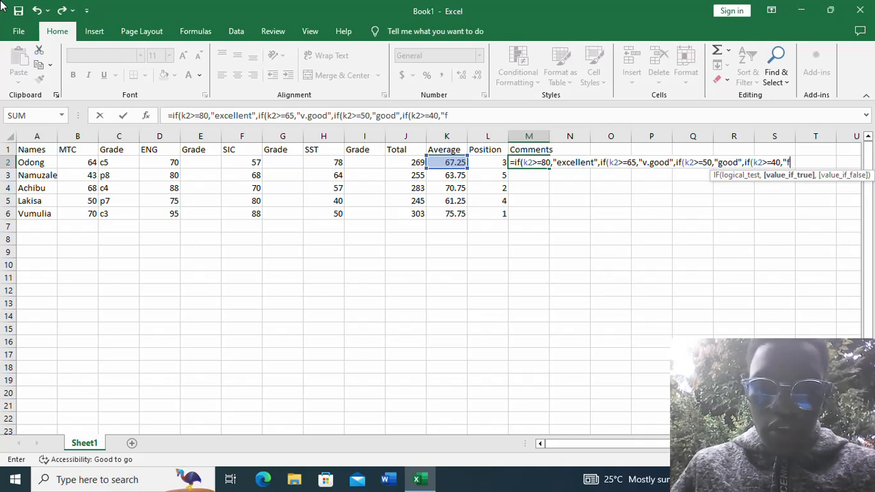
text(air)
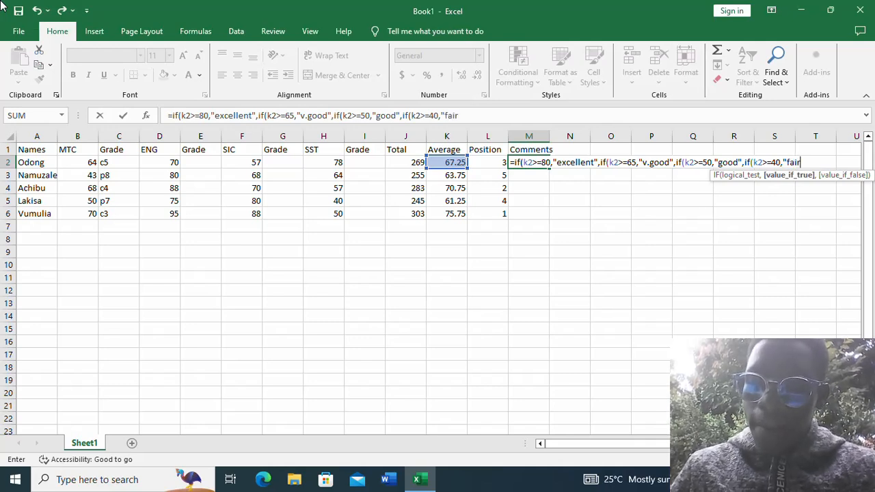
text(")
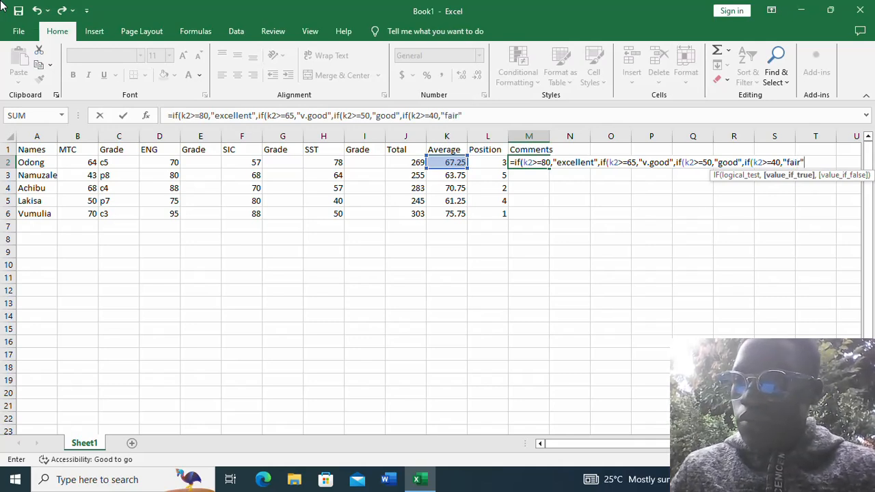
- Extend the M2 comment formula with a nested condition giving "failed" for an average of 39 or less: ,if(k2<=39,"failed"
text(,if)
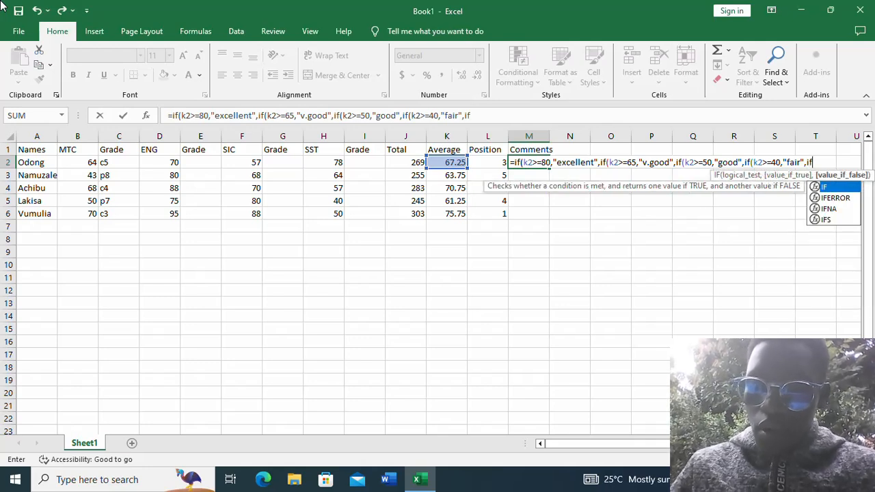
text((k2)
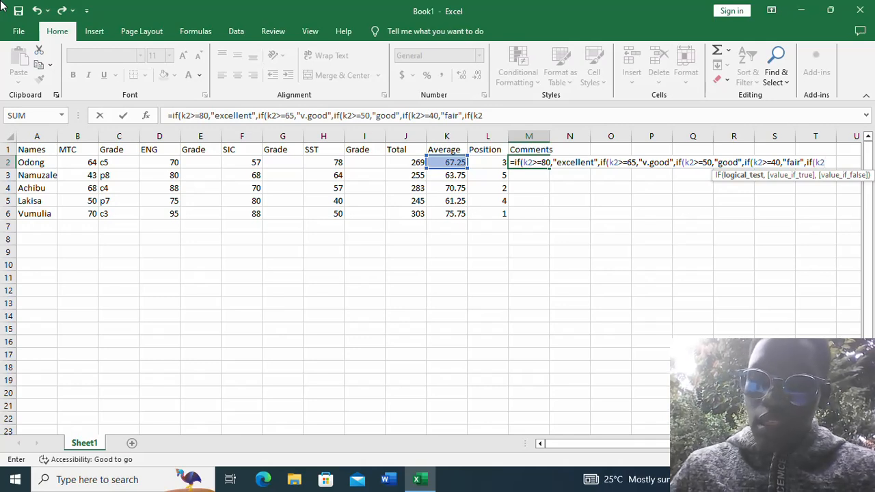
text(<=)
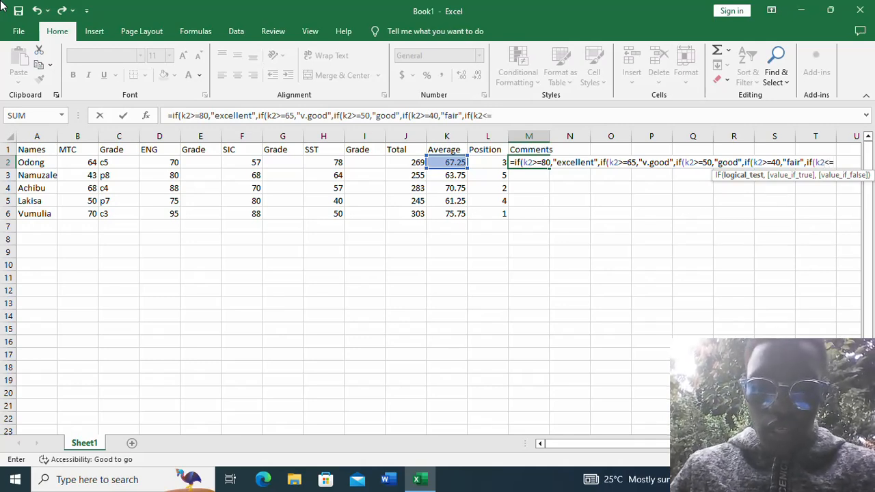
text(3)
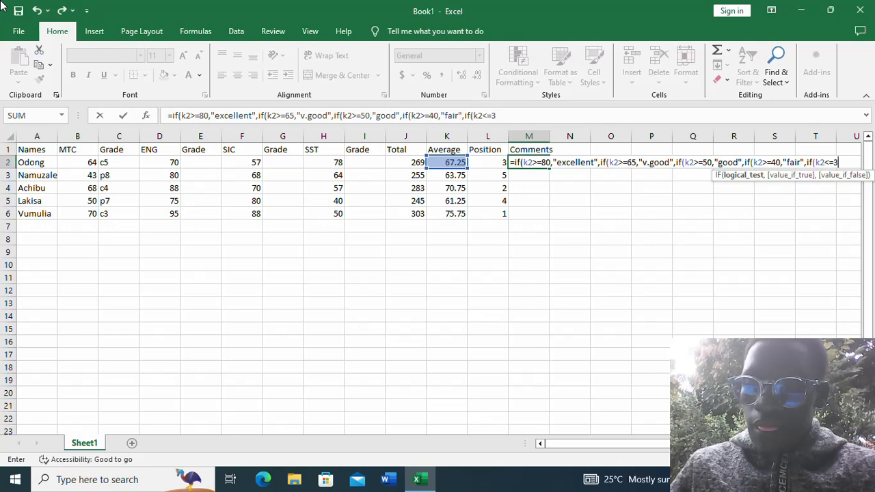
text(9)
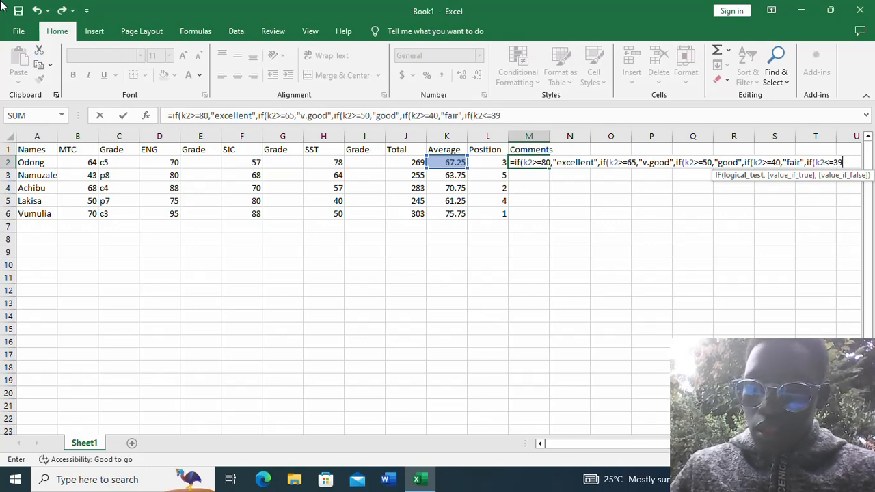
text(,)
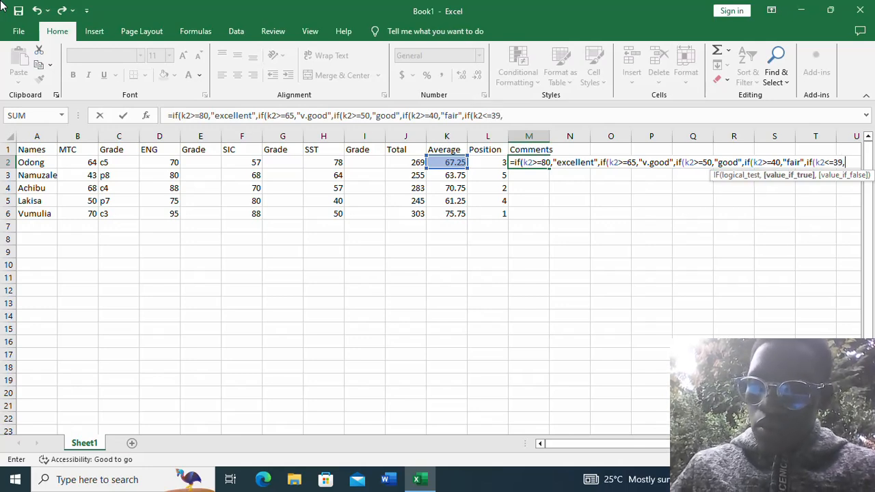
text(")
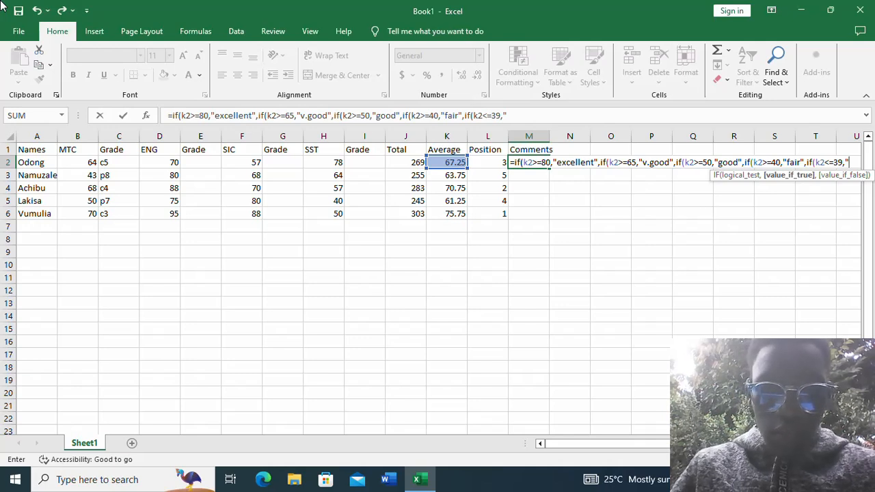
text(failed)
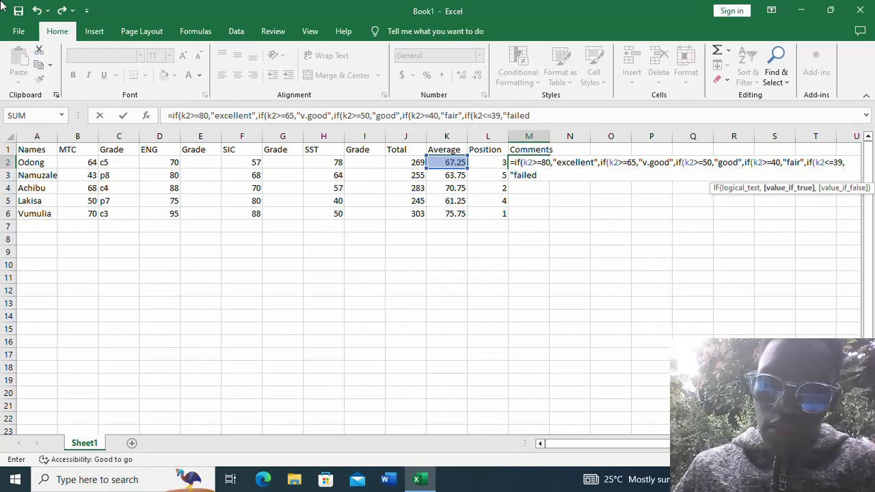
text(")
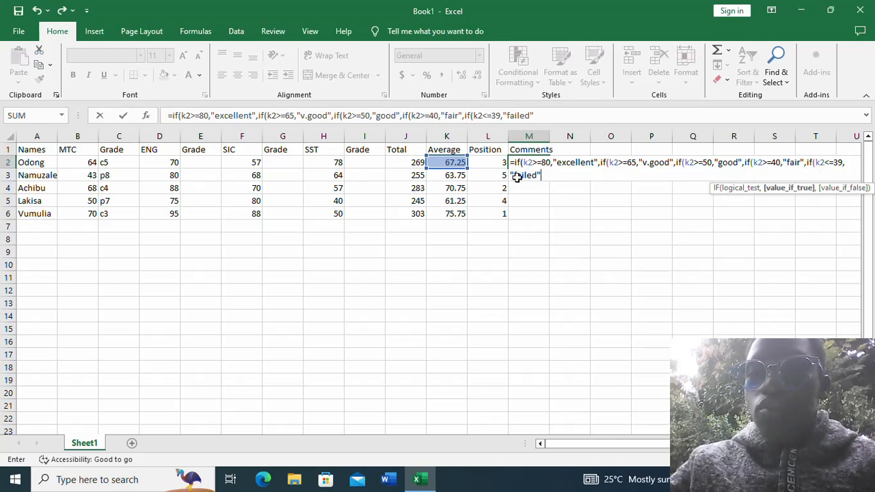
- Close all five nested IFs at the end of the M2 comment formula with ))))) and enter it
click(543, 176)
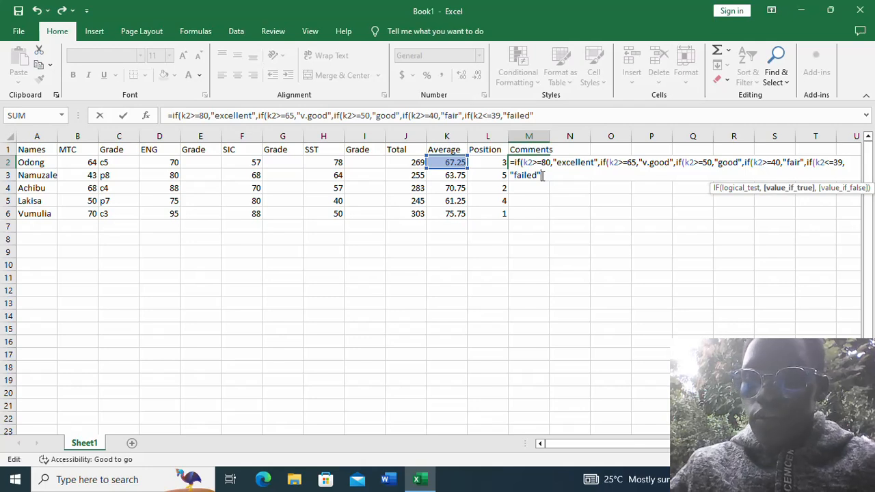
text(0)
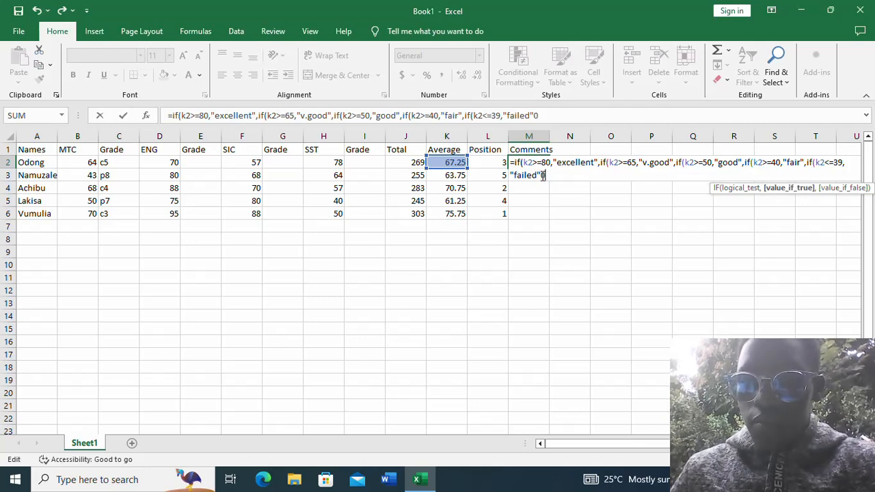
key(BackSpace)
text())
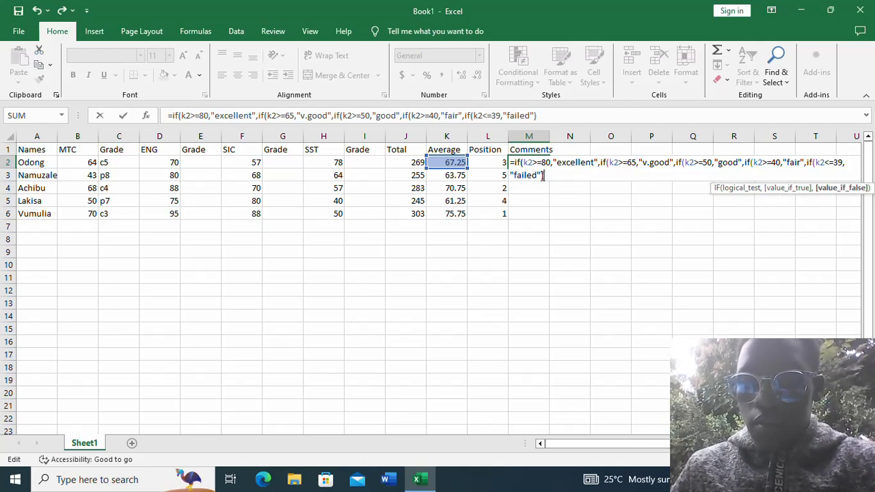
text())
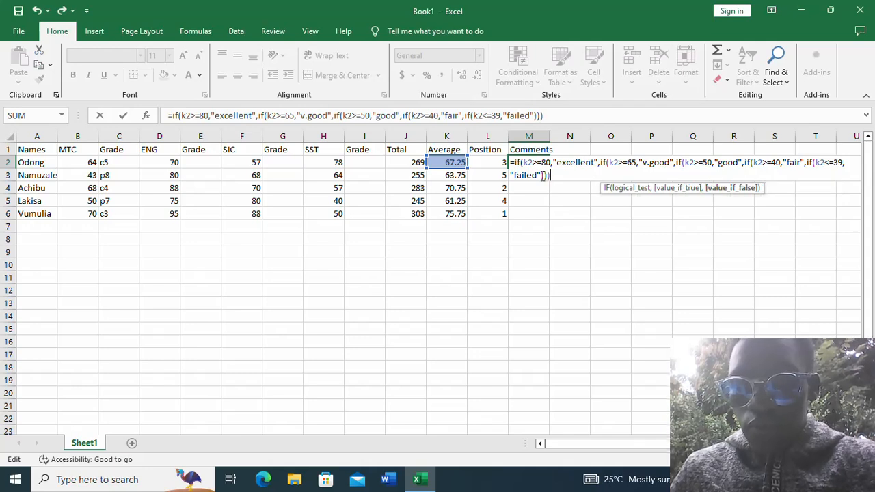
text()))
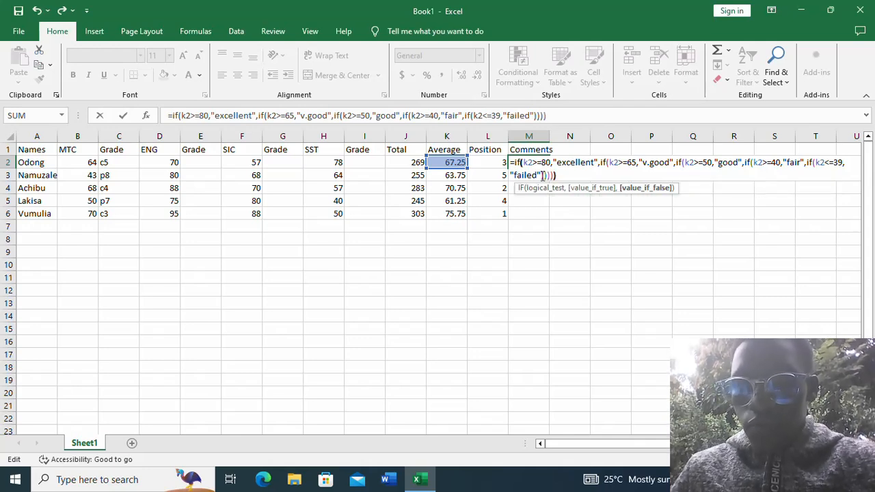
key(Return)
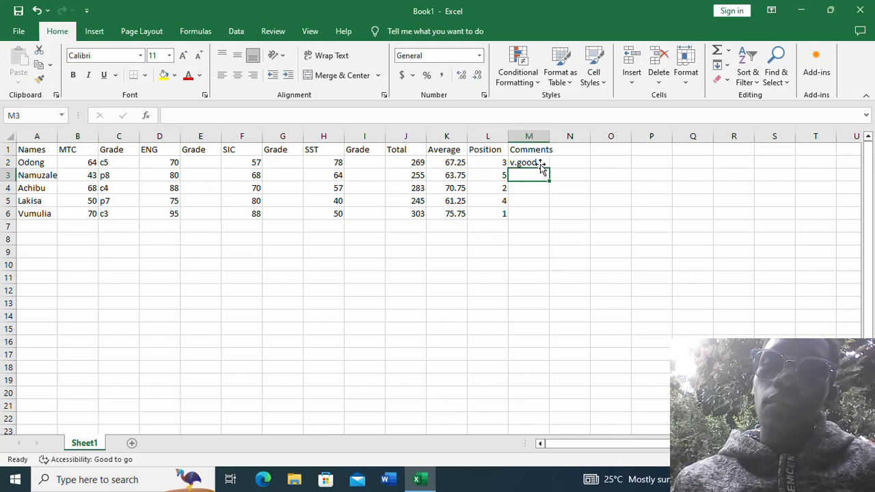
- Copy the comment formula from M2 down through M6 for the remaining students
click(540, 164)
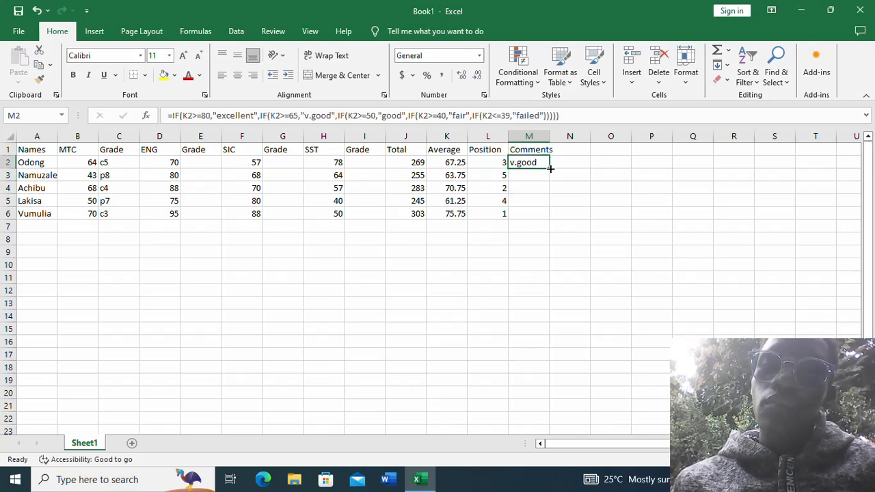
drag(551, 168, 551, 219)
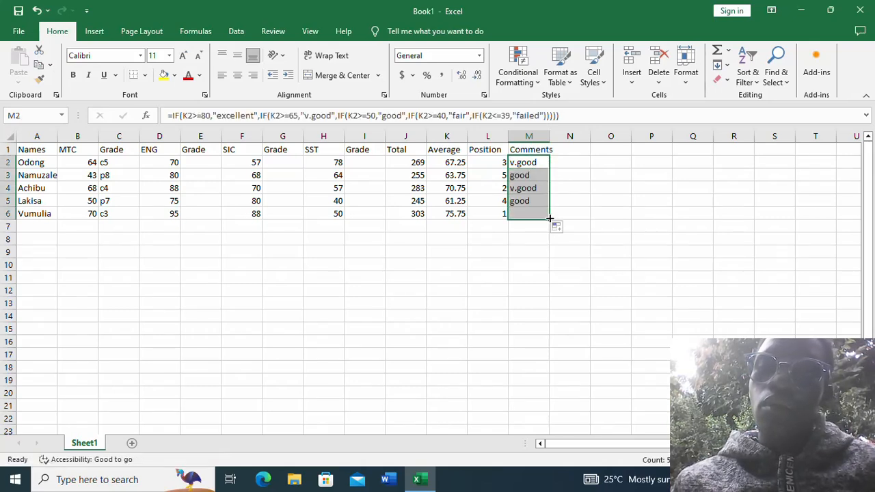
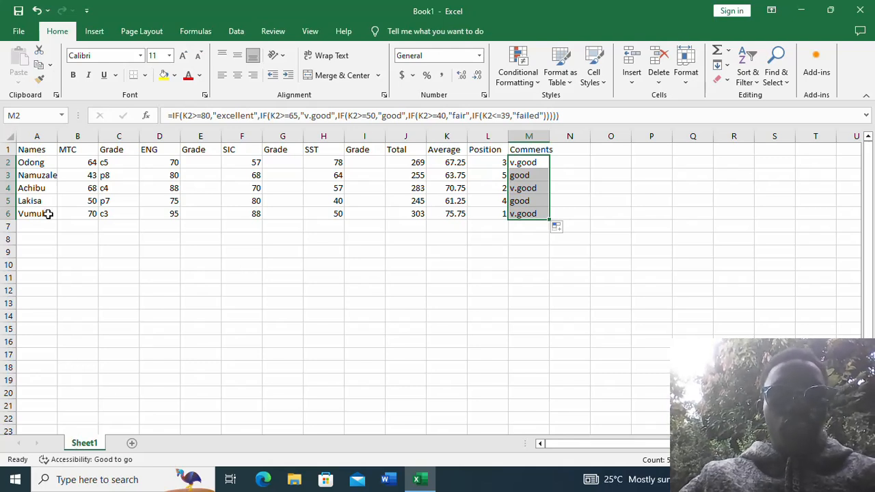
- Rename the Sheet1 worksheet as marks
right_click(99, 446)
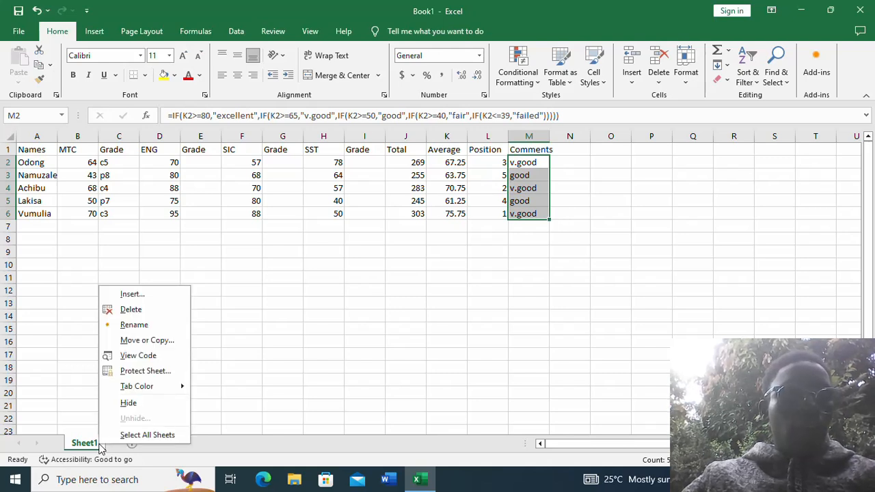
click(156, 327)
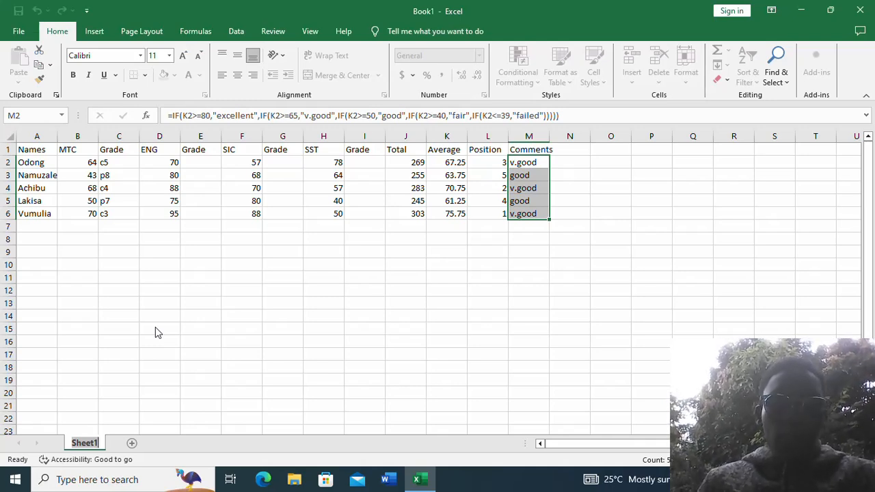
text(ma)
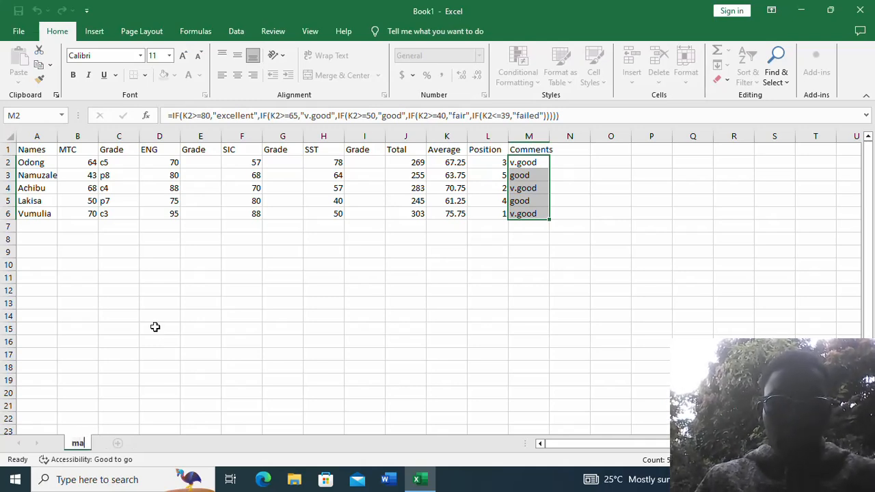
text(ks)
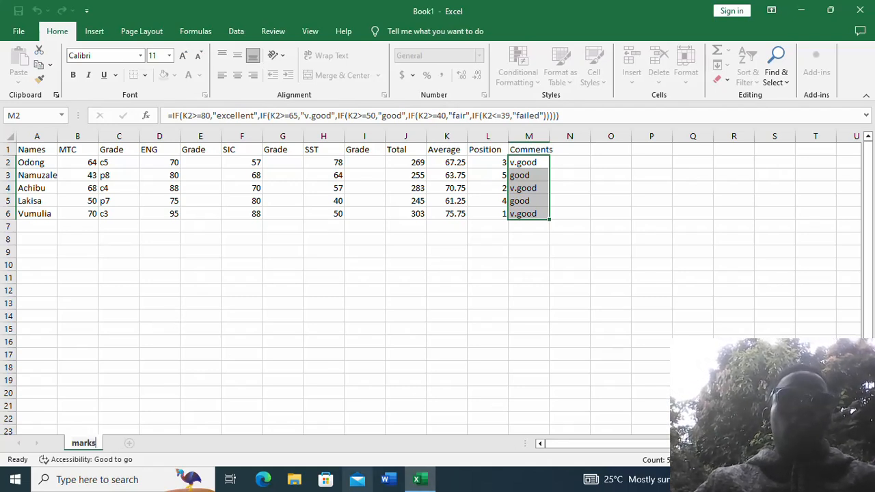
- Add a new blank worksheet after marks and return to empty cell K13 on the marks sheet
click(129, 446)
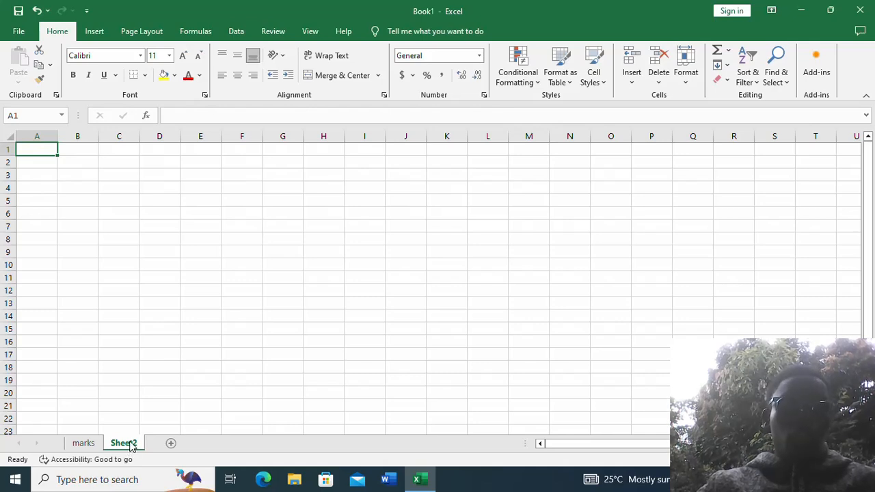
click(83, 444)
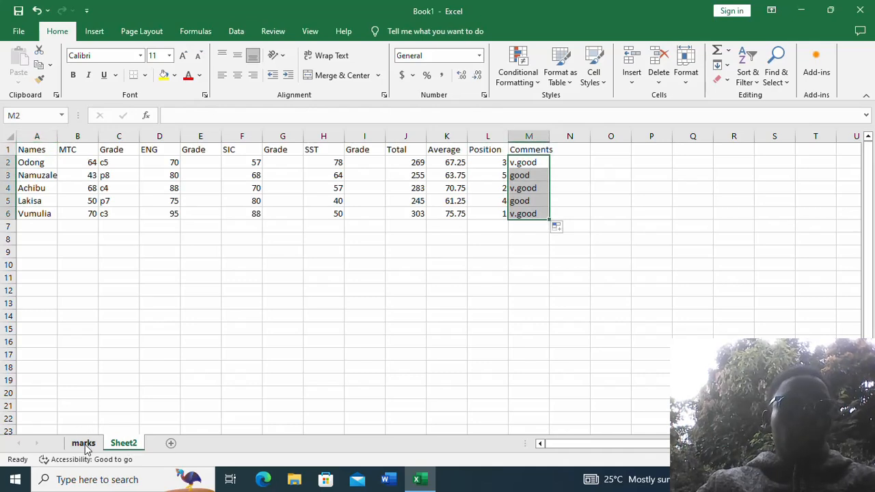
click(435, 303)
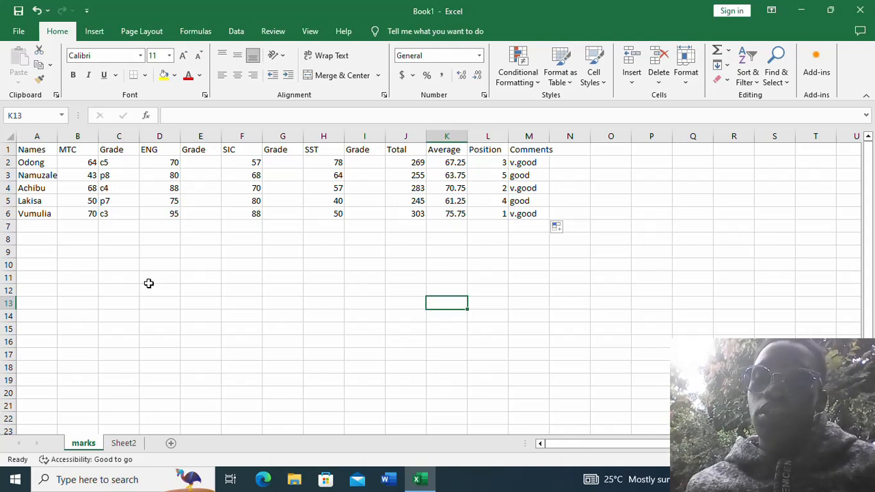
- Look through the available chart types and insert a 2-D pie chart on the marks sheet without selecting data
click(100, 36)
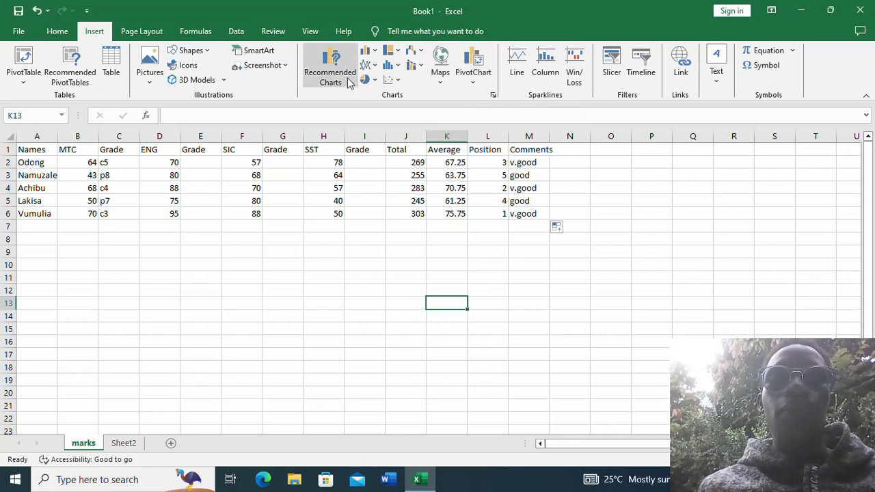
click(397, 81)
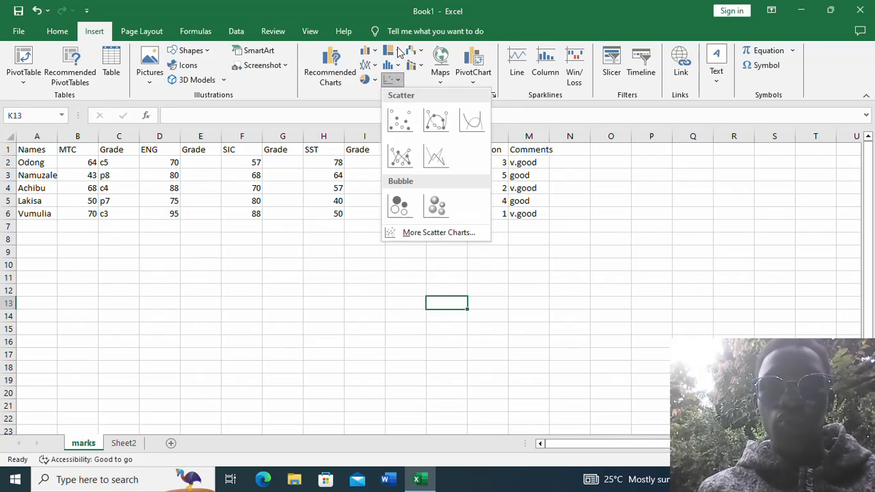
click(395, 54)
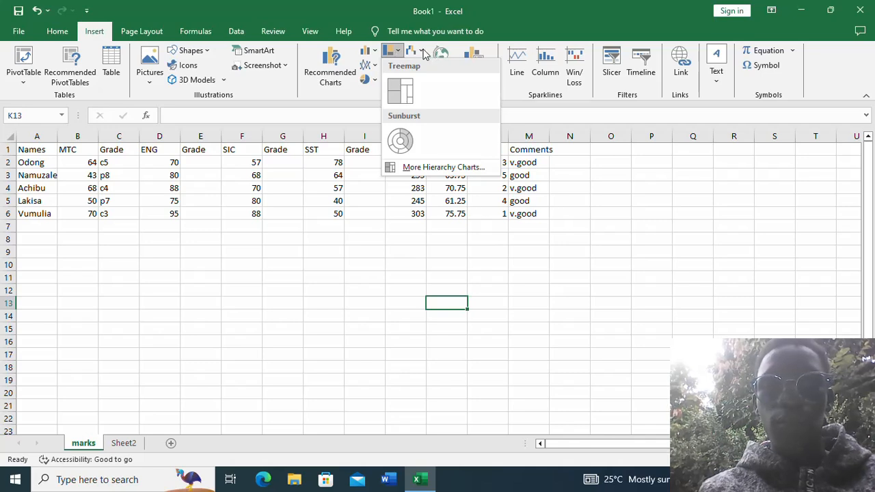
click(422, 54)
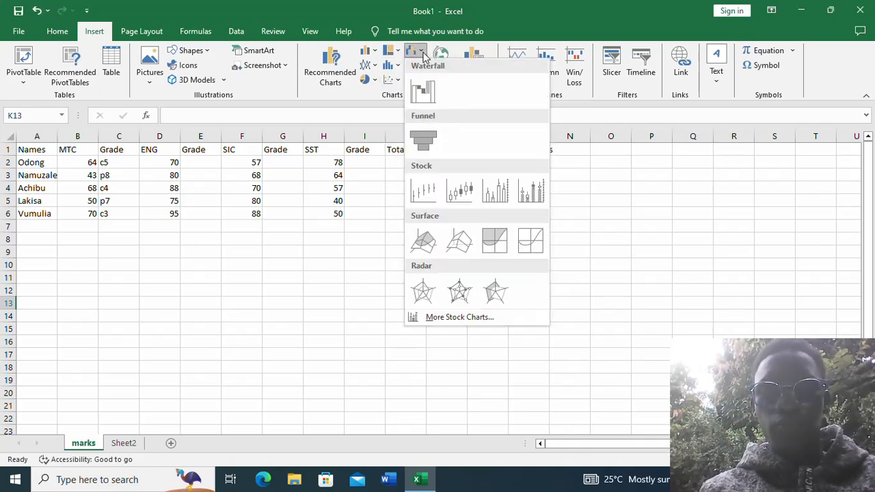
click(370, 55)
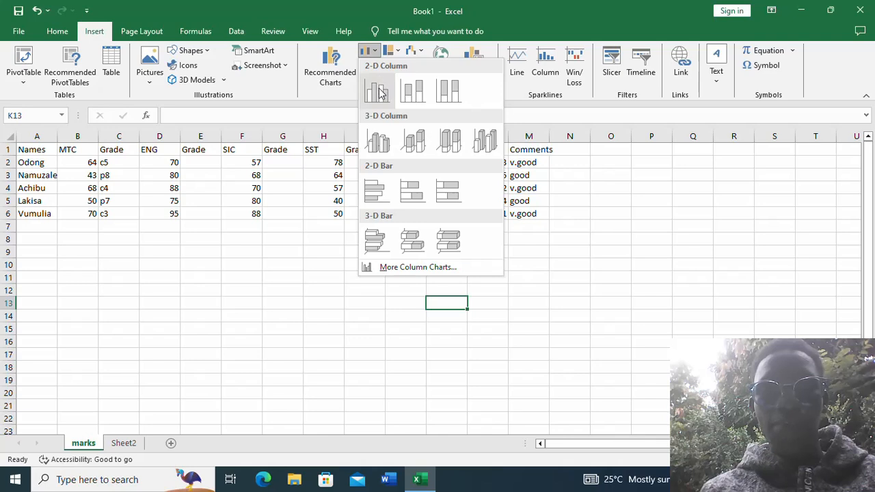
click(331, 94)
click(369, 79)
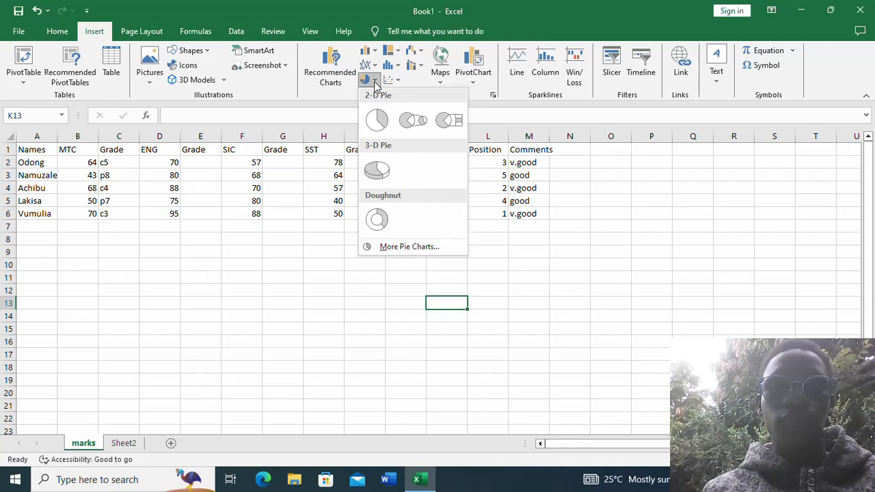
click(376, 122)
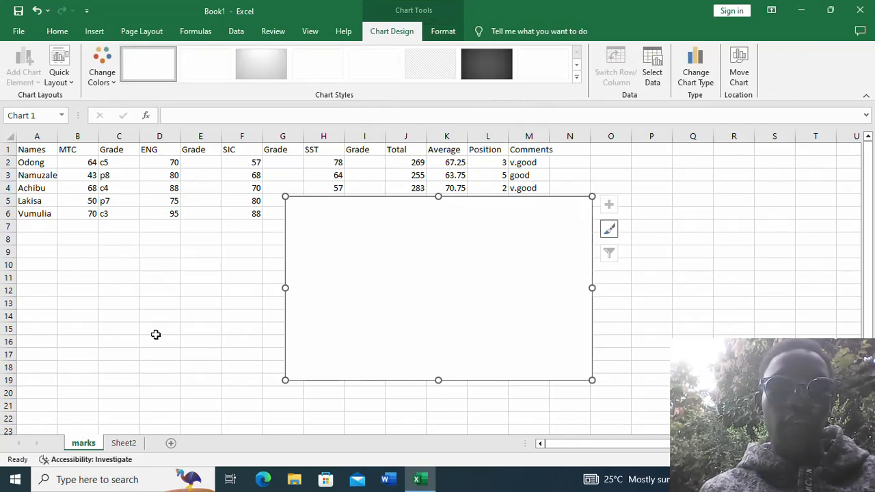
click(133, 445)
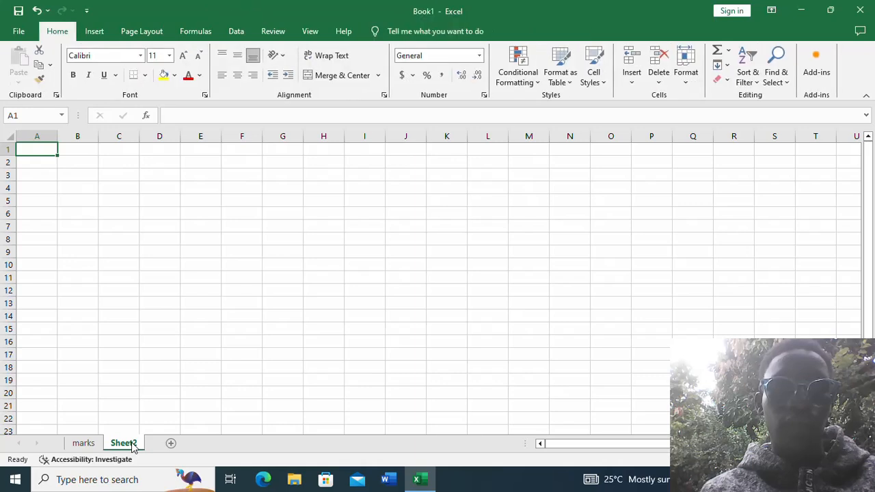
click(89, 445)
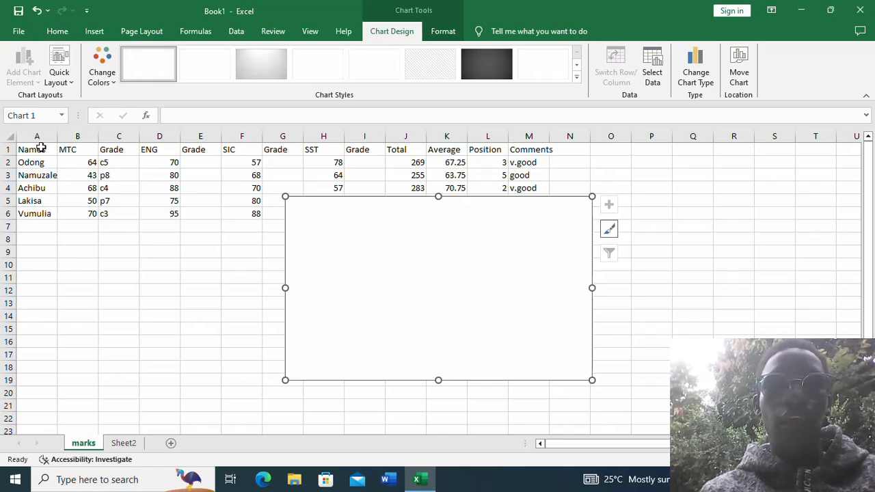
drag(42, 149, 40, 214)
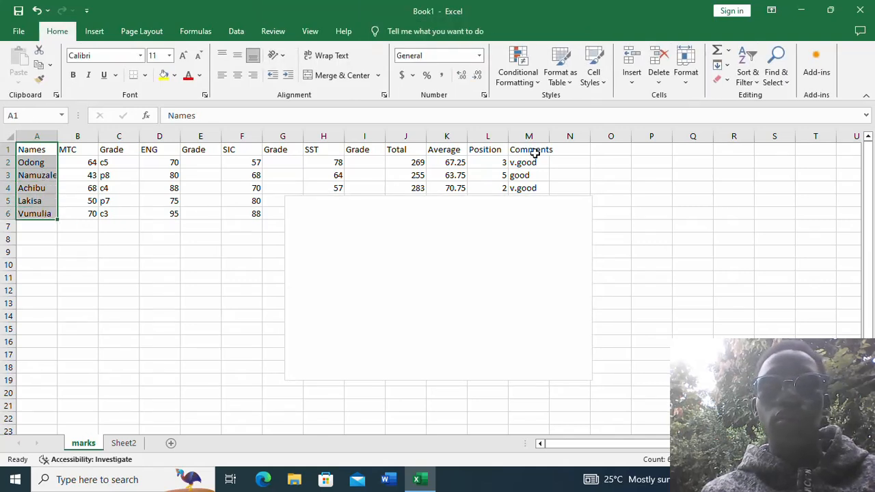
drag(536, 150, 538, 190)
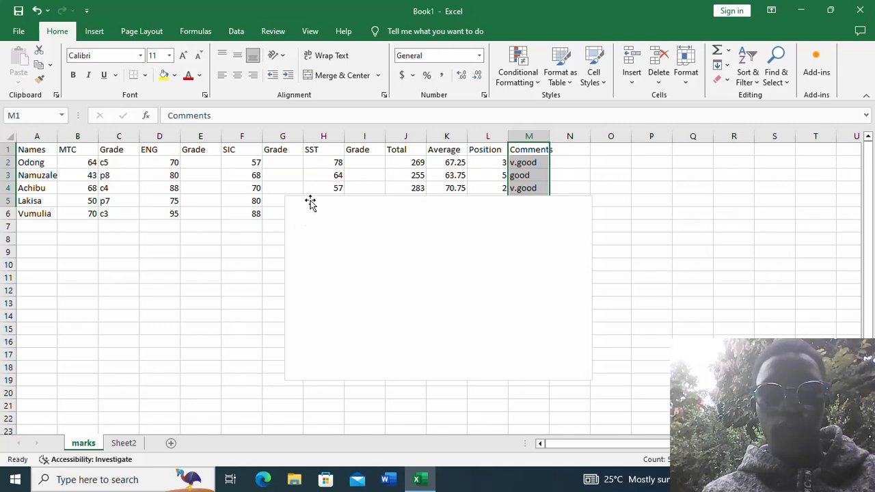
- Move the blank pie chart below the marks table and cut it from the sheet
drag(310, 203, 209, 251)
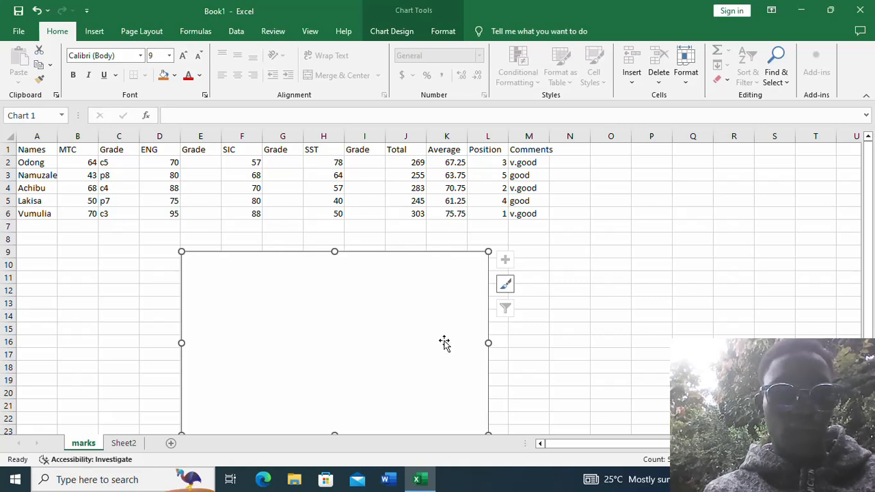
right_click(432, 292)
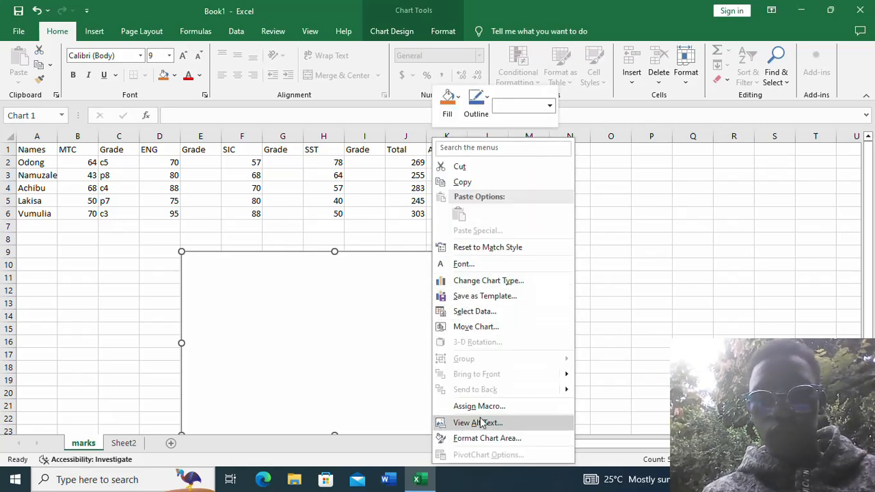
click(461, 170)
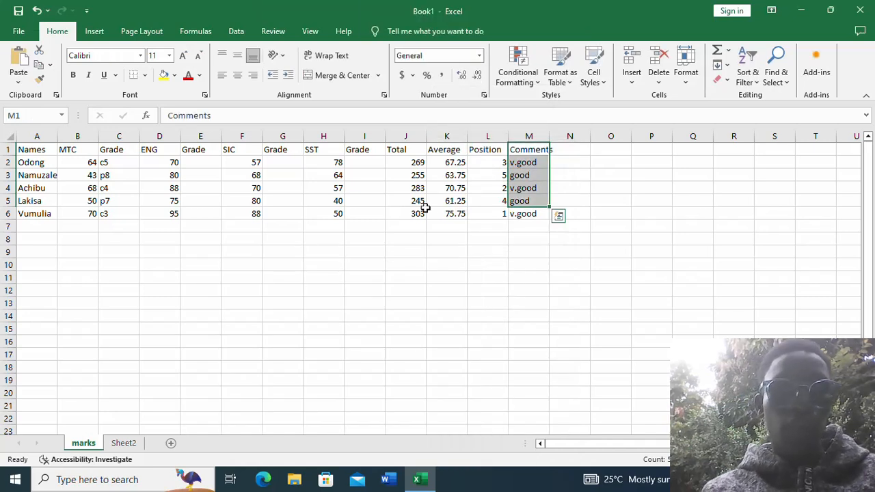
click(404, 313)
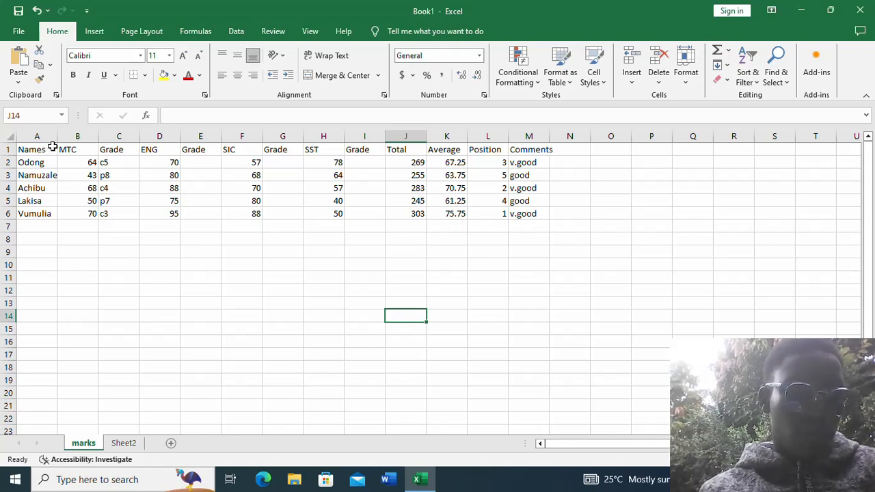
drag(49, 148, 51, 218)
click(51, 209)
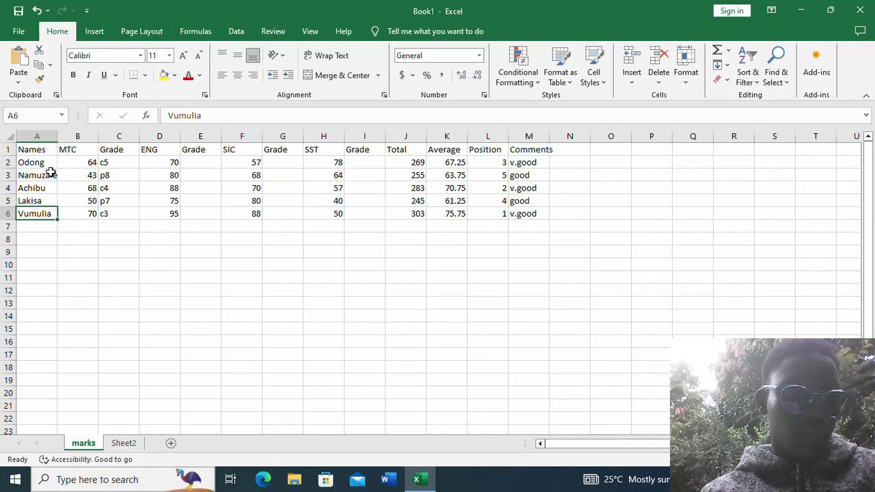
click(50, 149)
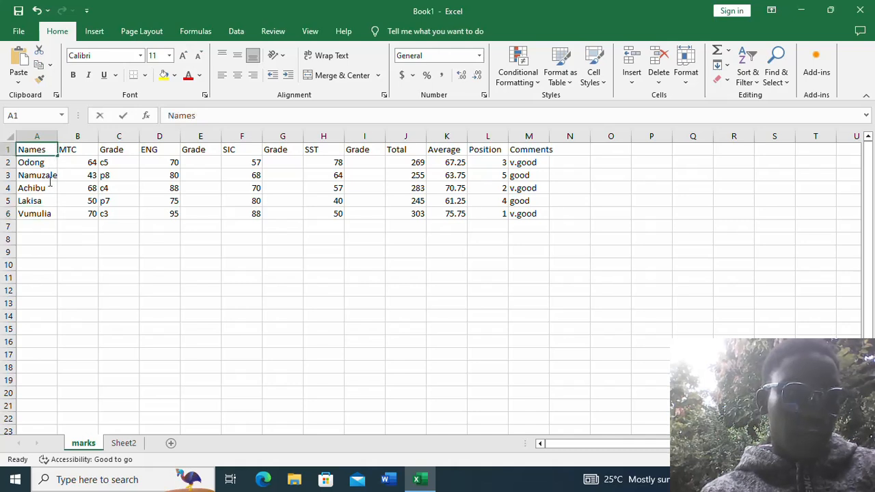
double_click(48, 147)
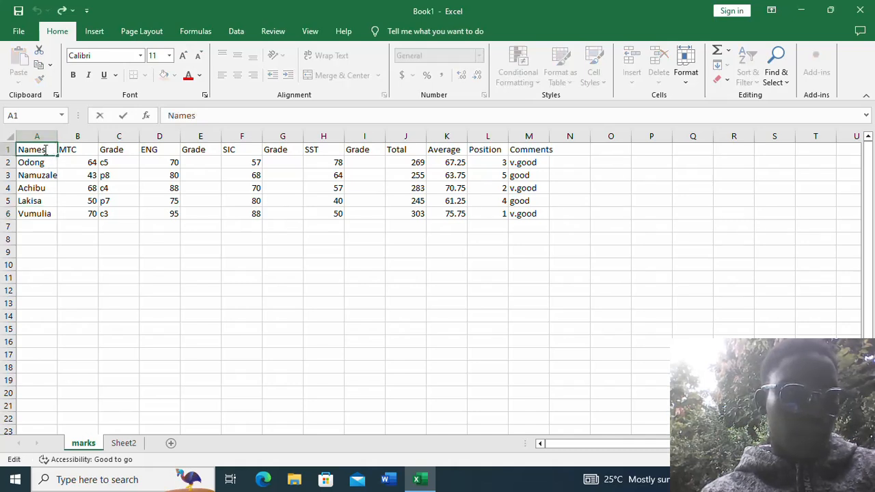
click(92, 293)
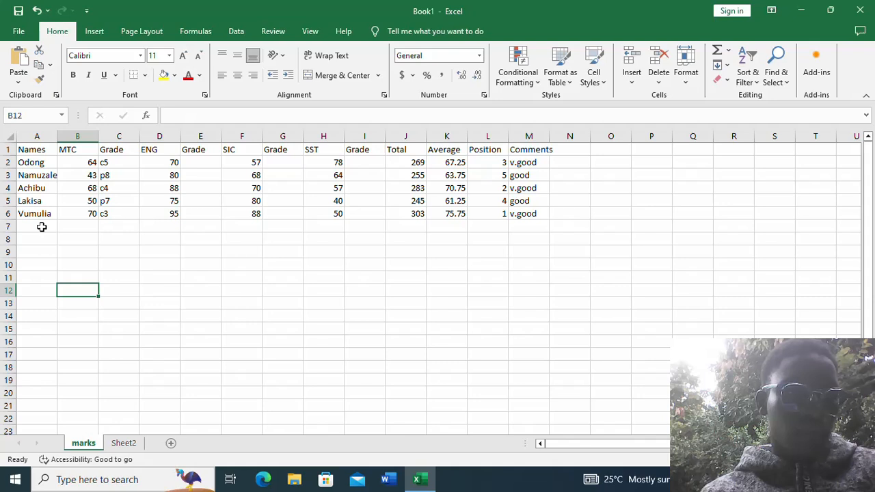
click(43, 149)
double_click(45, 151)
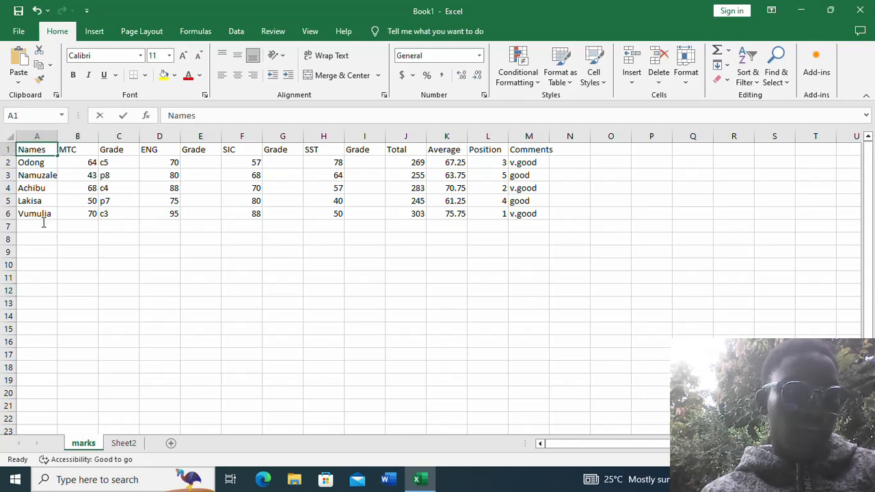
key(F2)
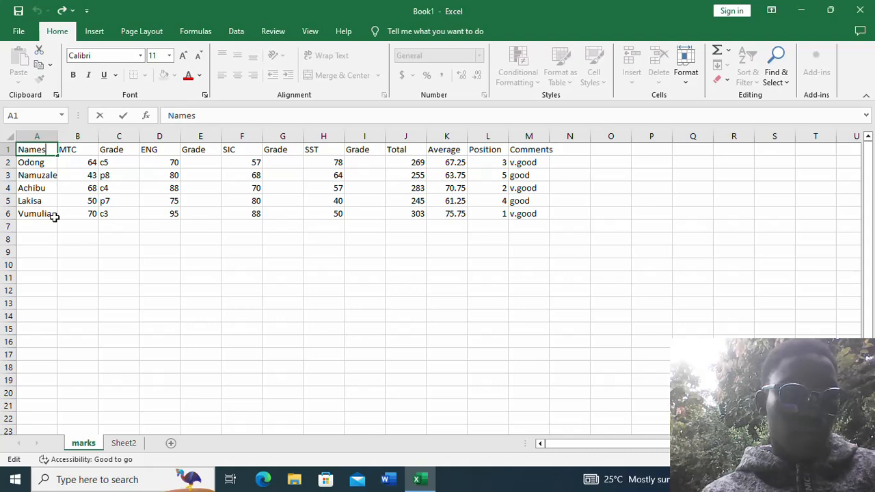
click(136, 316)
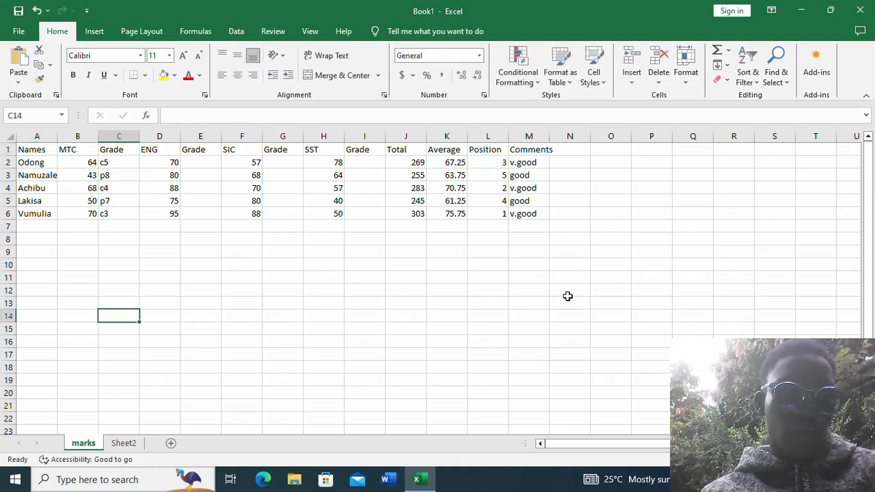
drag(675, 267, 649, 271)
- Preview the recommended chart for the names in A1:A6 and comments in M1:M6, and close it without inserting
click(41, 149)
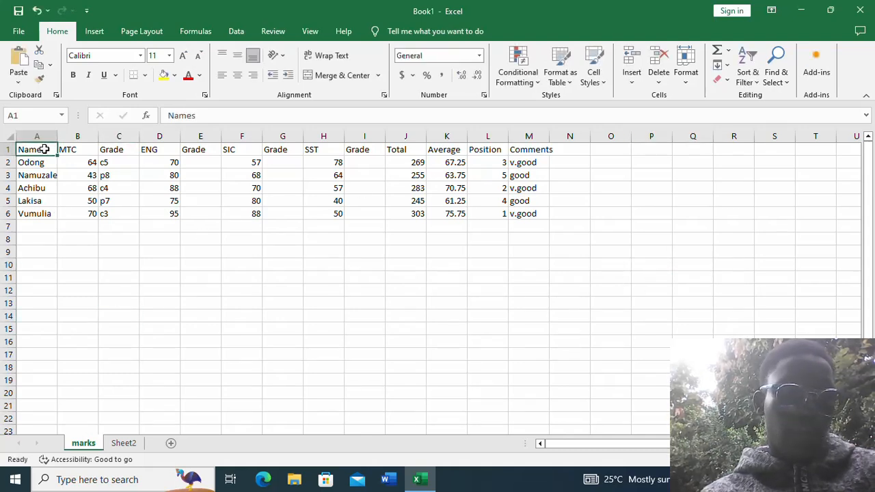
drag(46, 149, 49, 208)
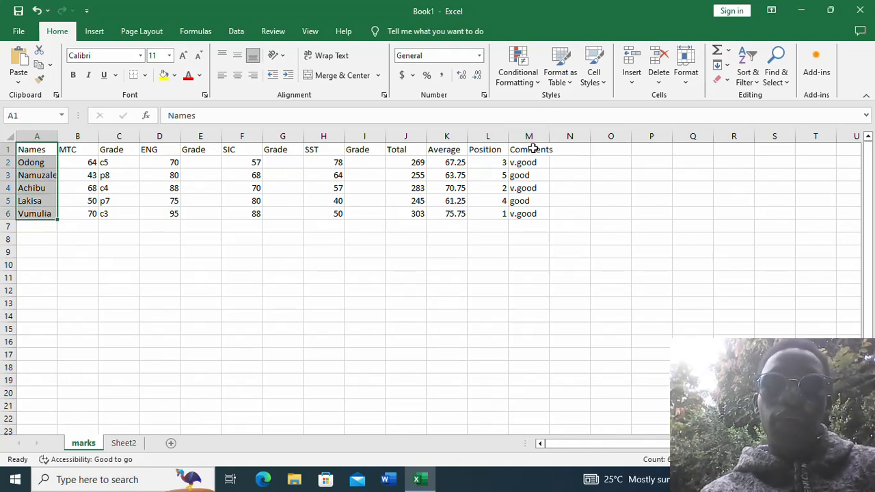
drag(534, 149, 540, 215)
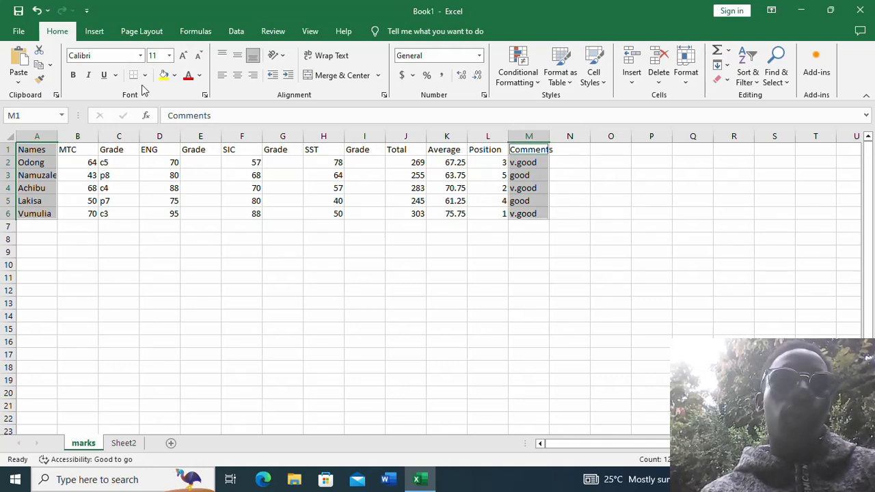
click(97, 34)
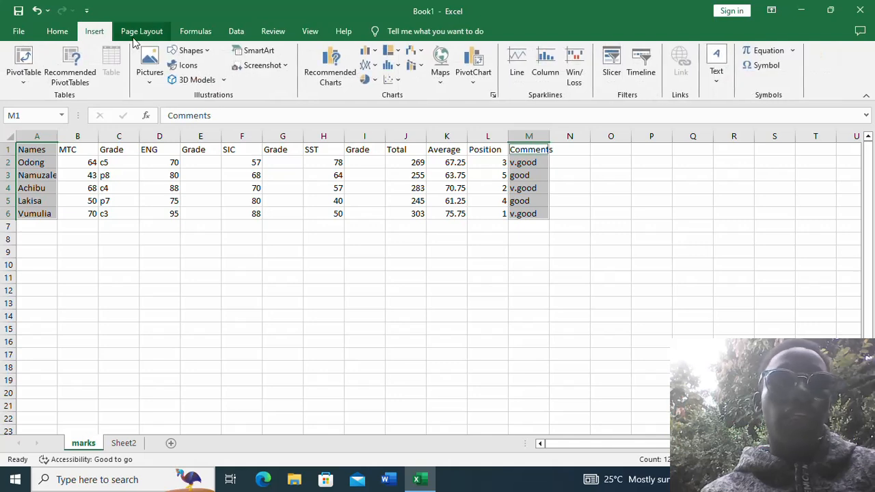
click(375, 80)
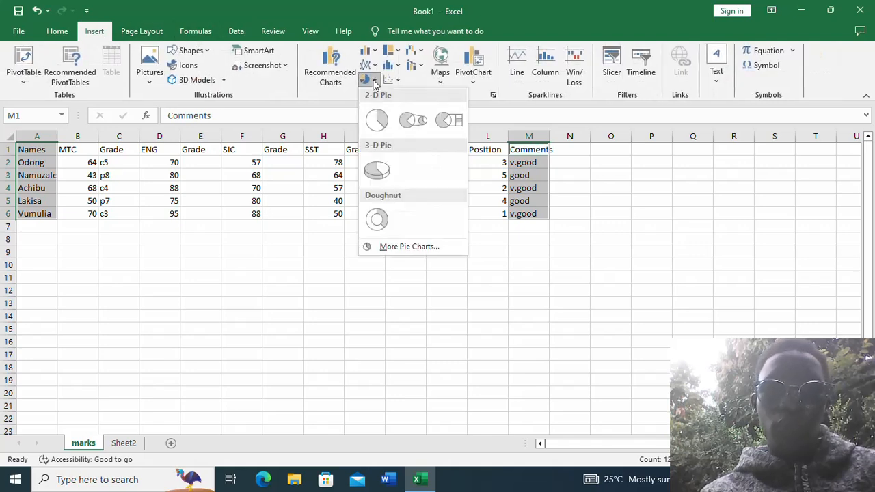
click(335, 75)
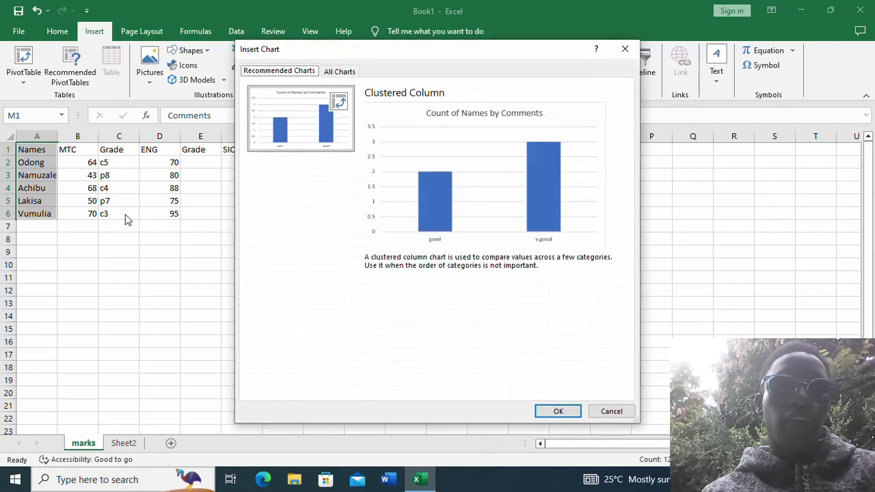
click(625, 49)
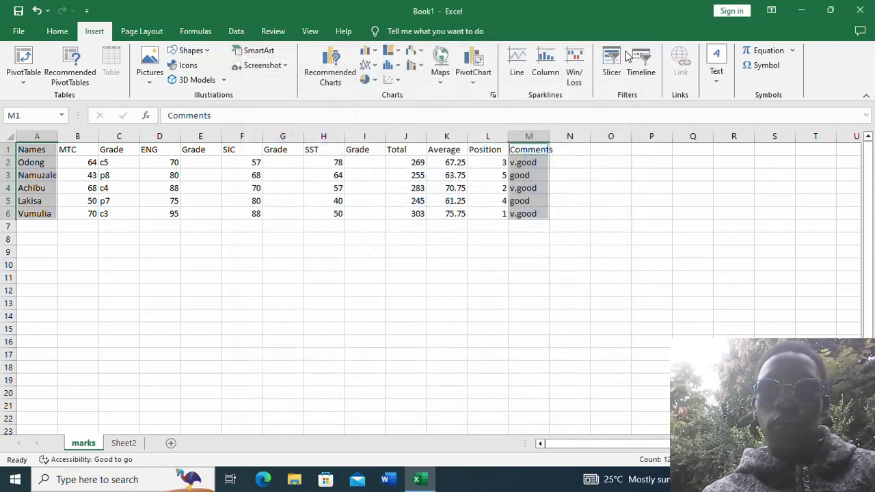
click(419, 313)
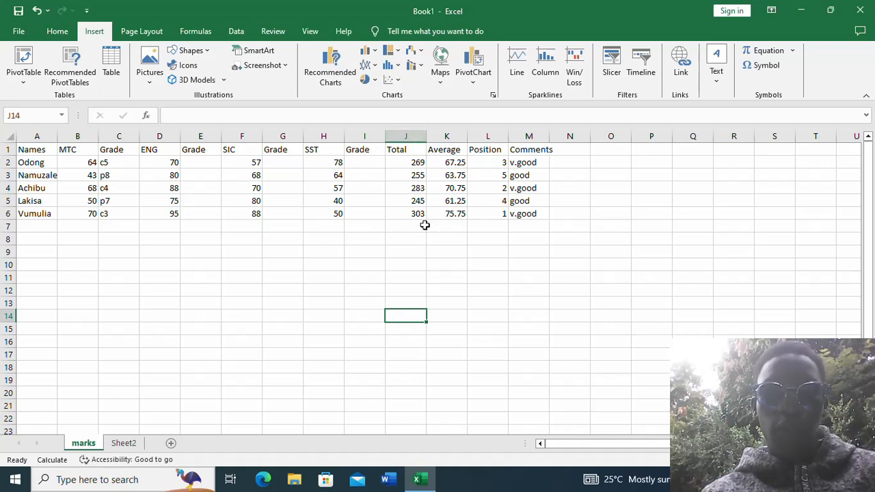
click(48, 150)
double_click(46, 150)
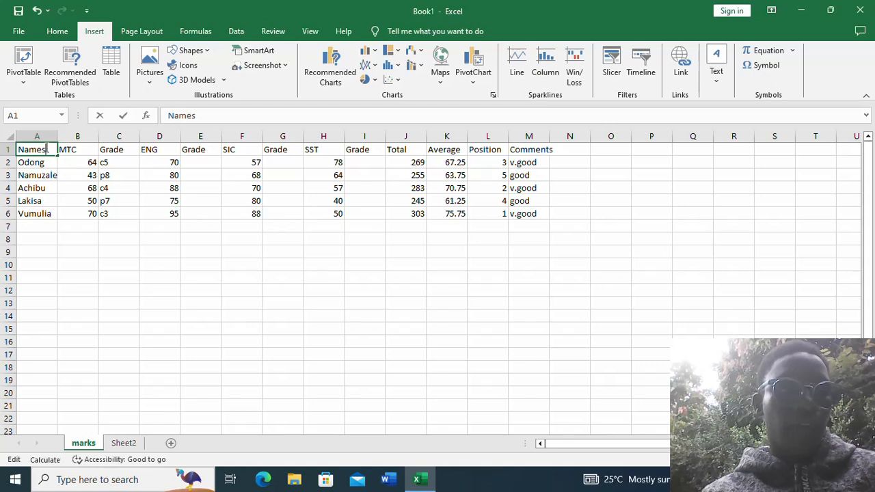
drag(48, 150, 58, 222)
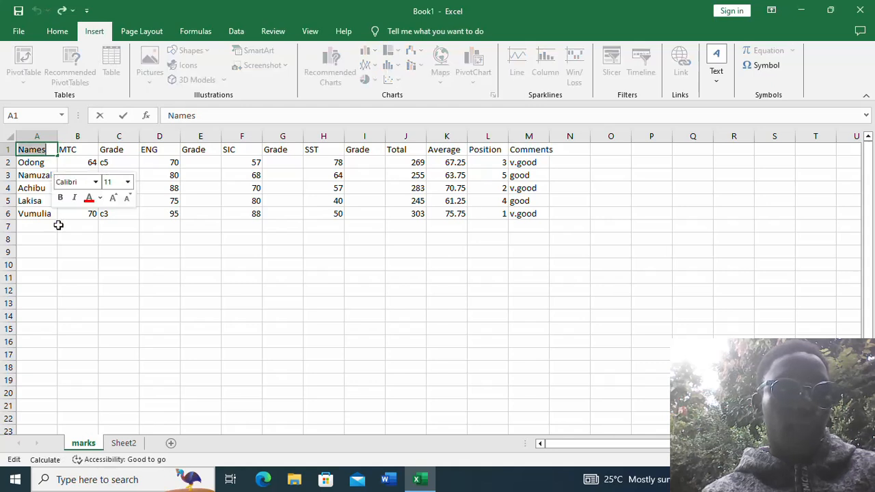
click(225, 301)
click(44, 150)
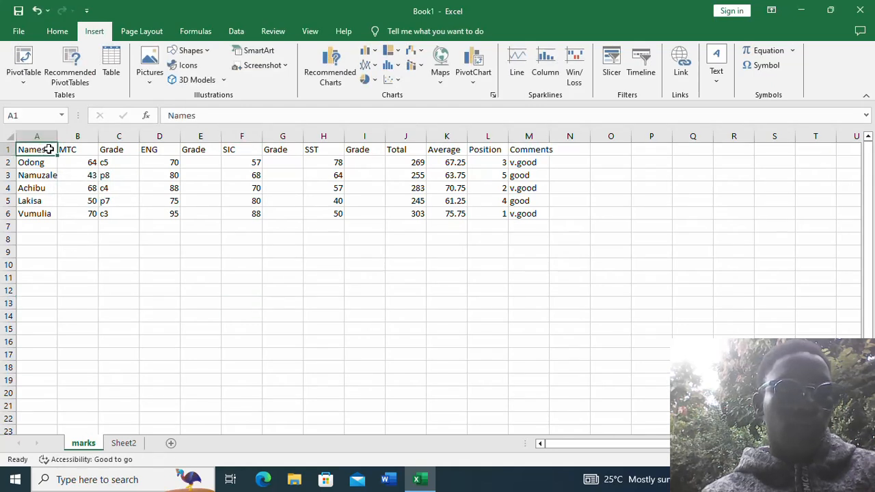
double_click(52, 151)
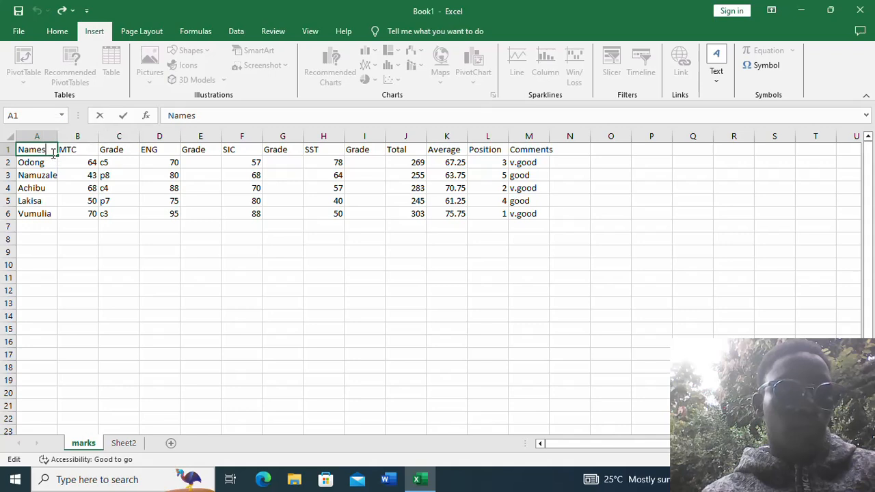
right_click(53, 153)
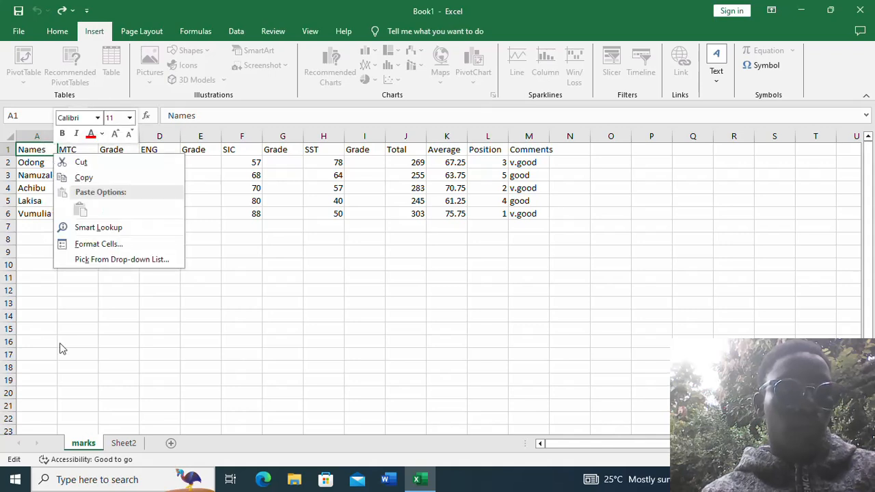
key(Escape)
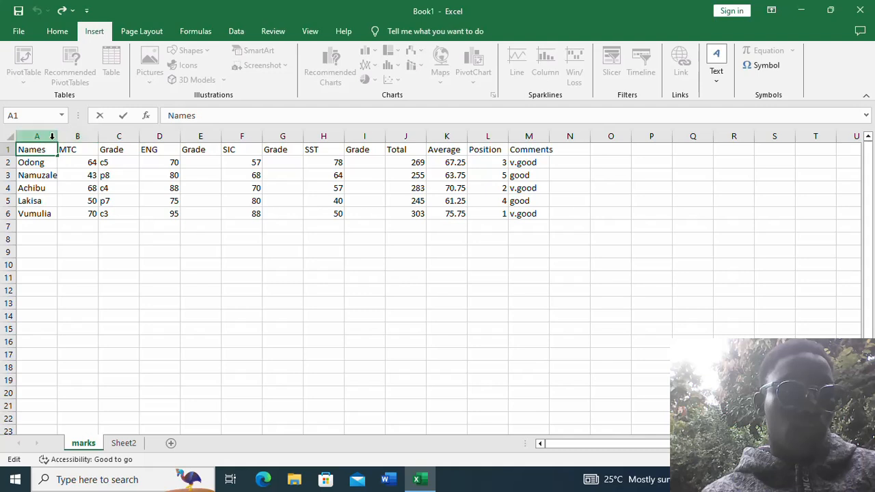
drag(51, 136, 52, 185)
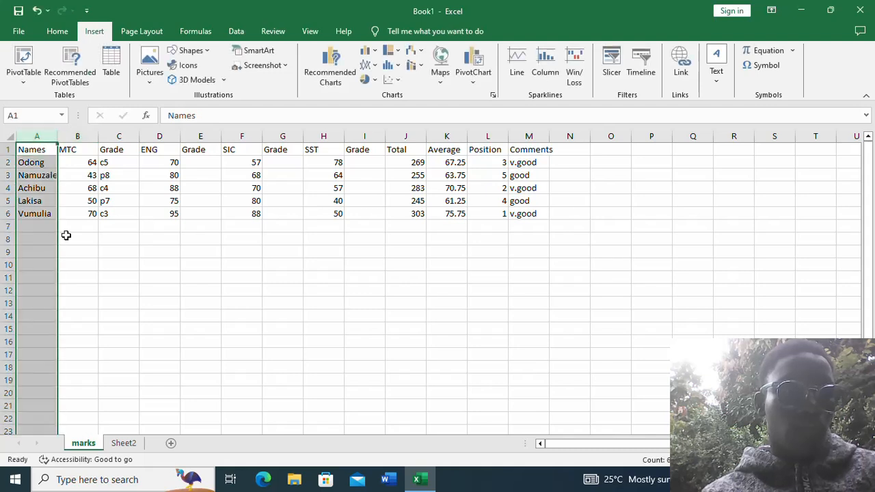
click(85, 267)
click(43, 151)
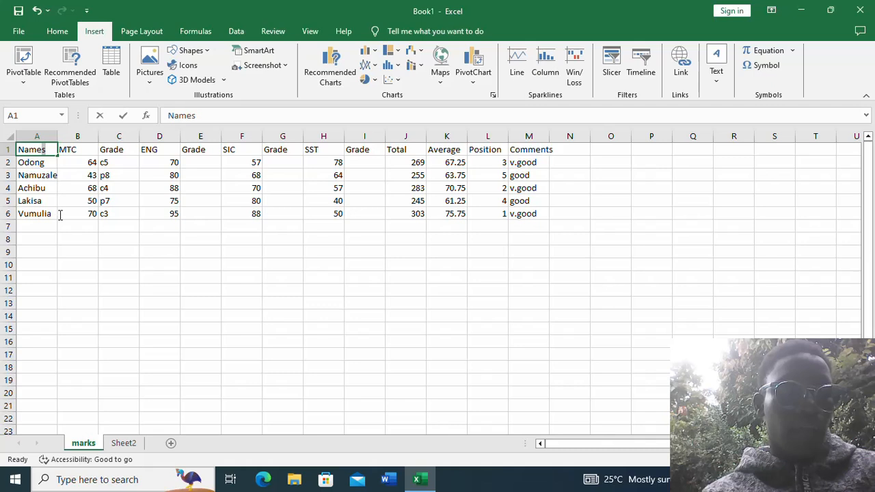
click(114, 250)
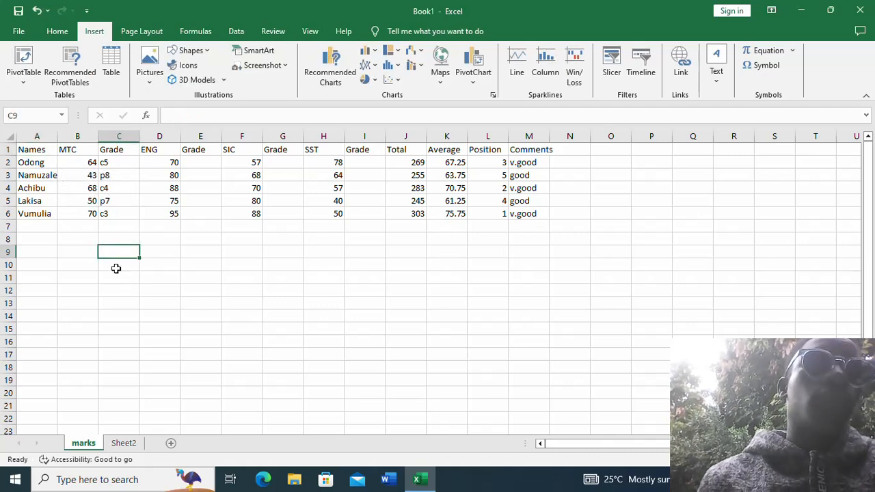
- Insert a 2-D clustered column chart of the names in A1:A6 and totals in J1:J6, and place it below the marks table
click(46, 151)
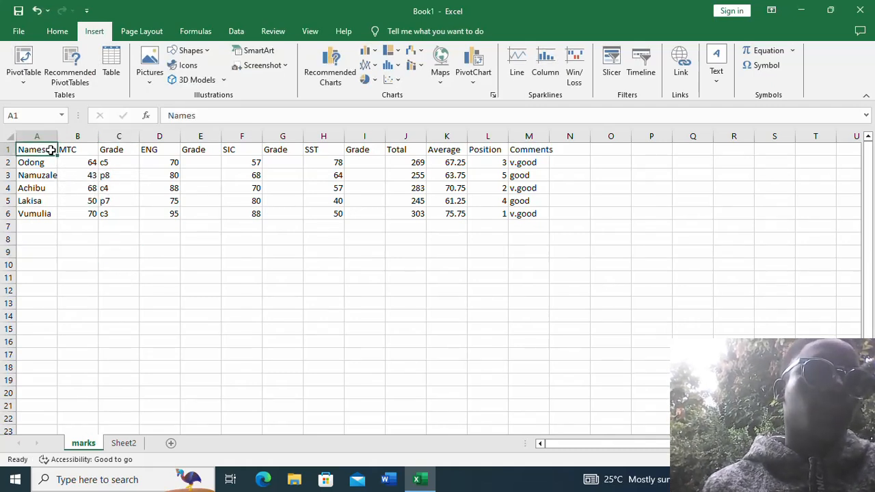
drag(54, 154, 49, 212)
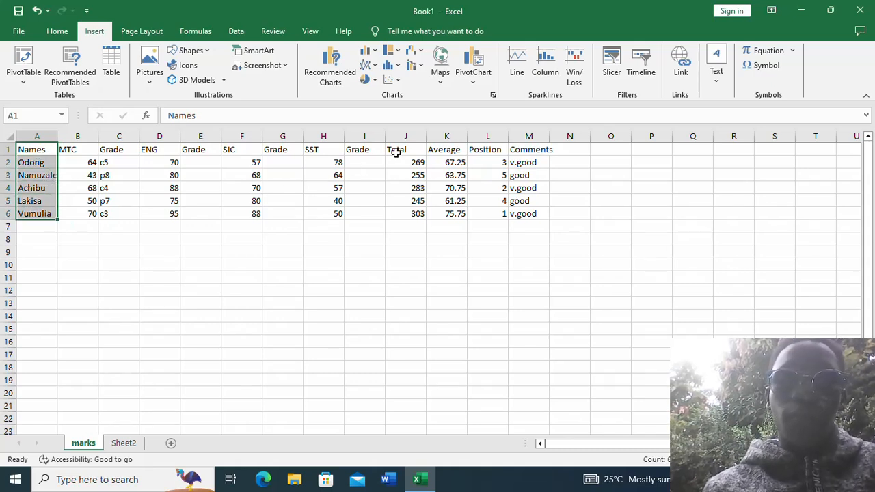
drag(413, 150, 415, 216)
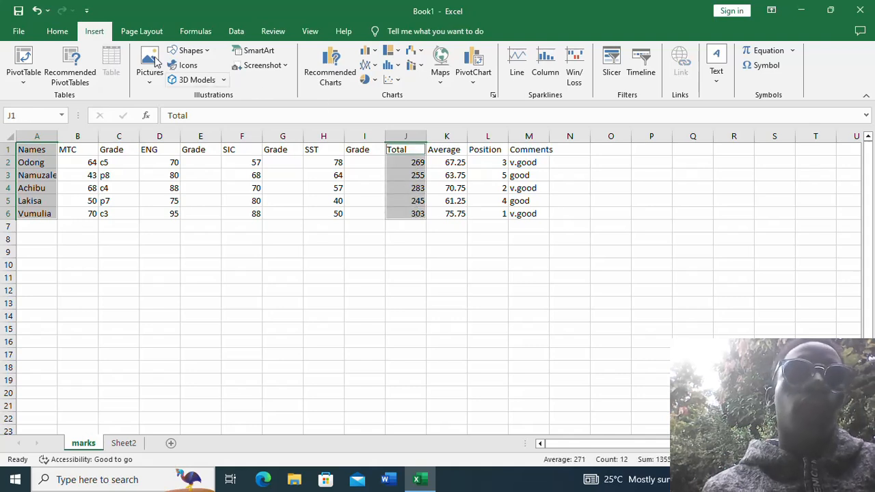
click(374, 53)
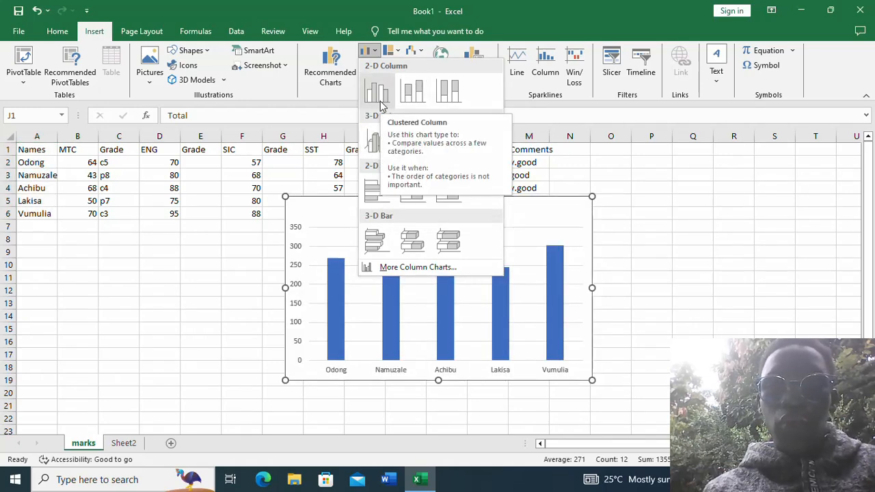
click(380, 100)
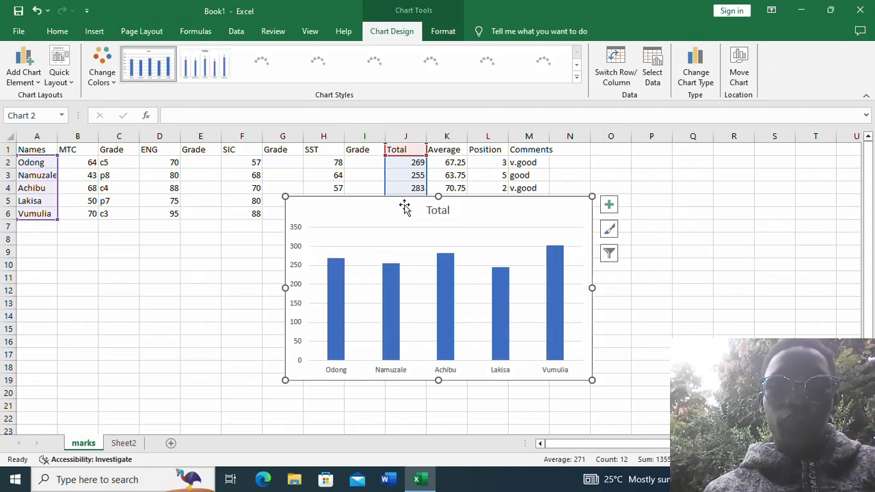
drag(418, 200, 284, 239)
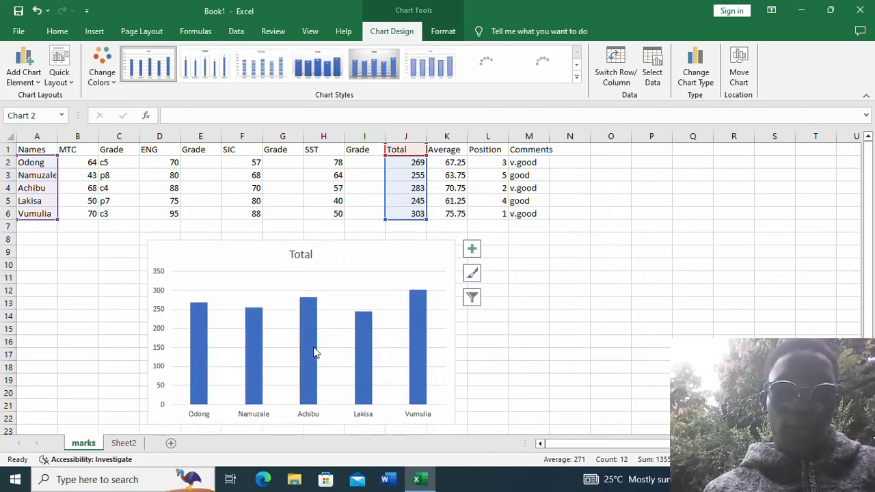
scroll(333, 355, down, 3)
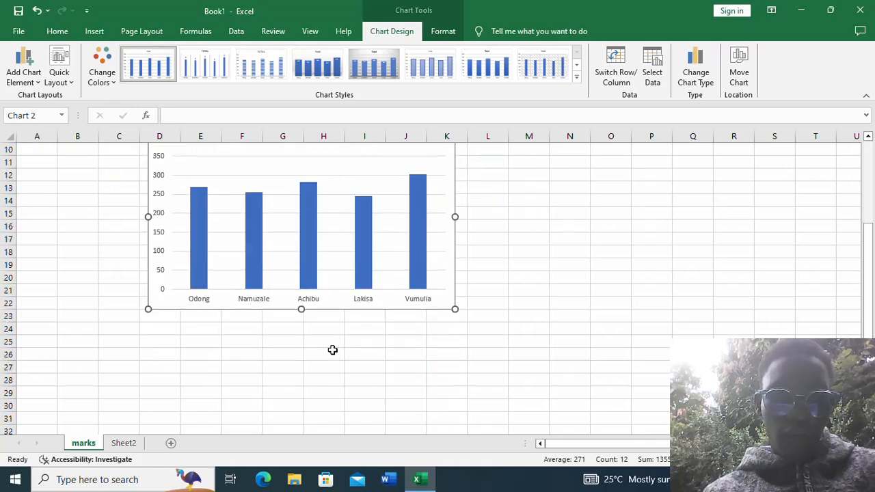
scroll(332, 352, up, 2)
scroll(333, 352, up, 1)
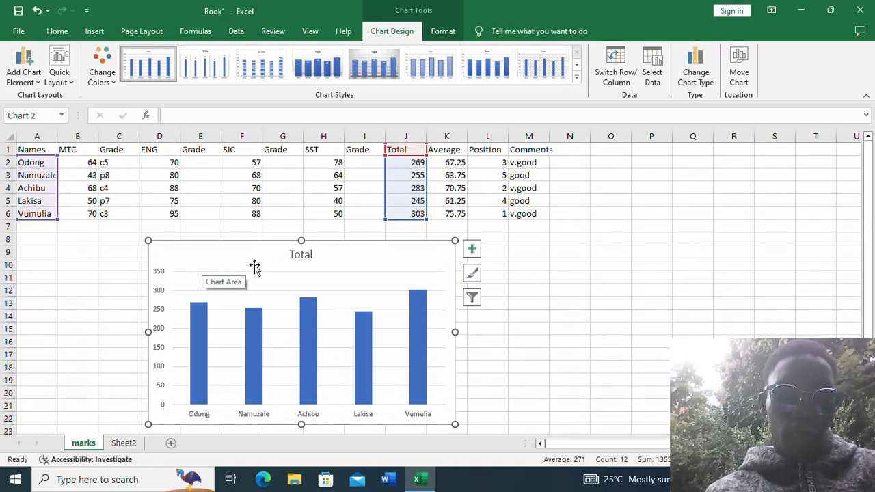
mouse_move(313, 298)
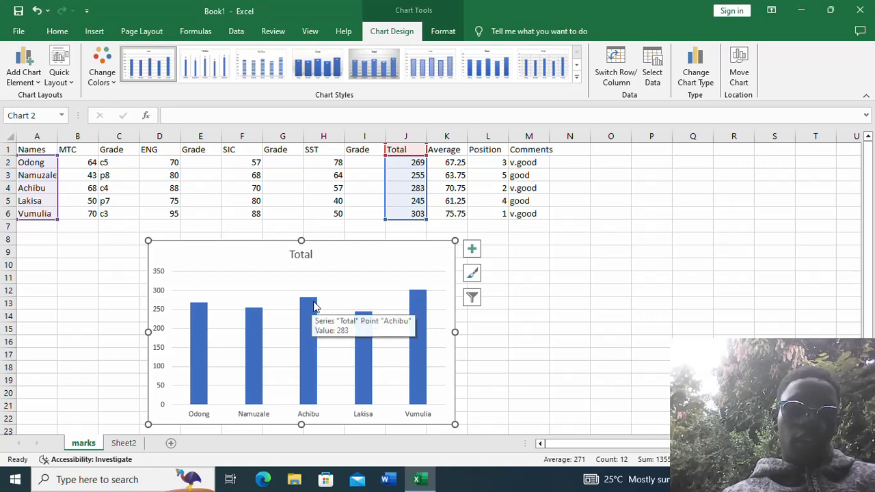
scroll(313, 303, down, 2)
scroll(314, 307, up, 2)
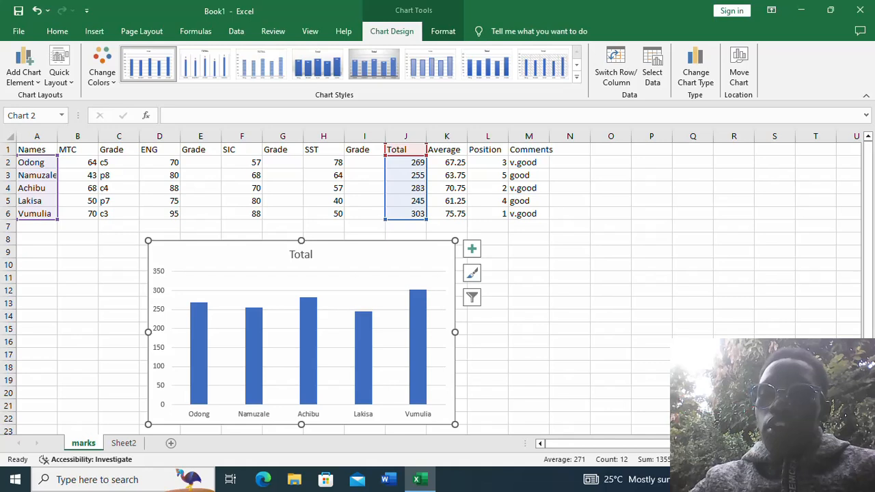
click(745, 479)
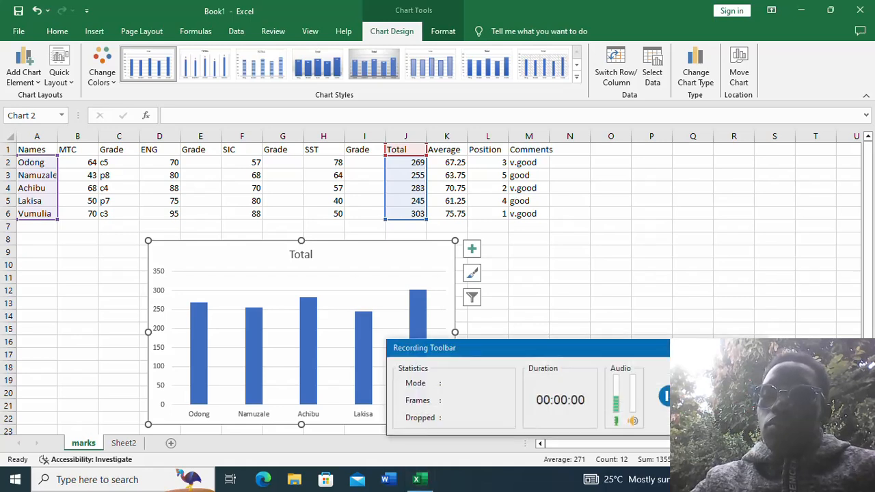